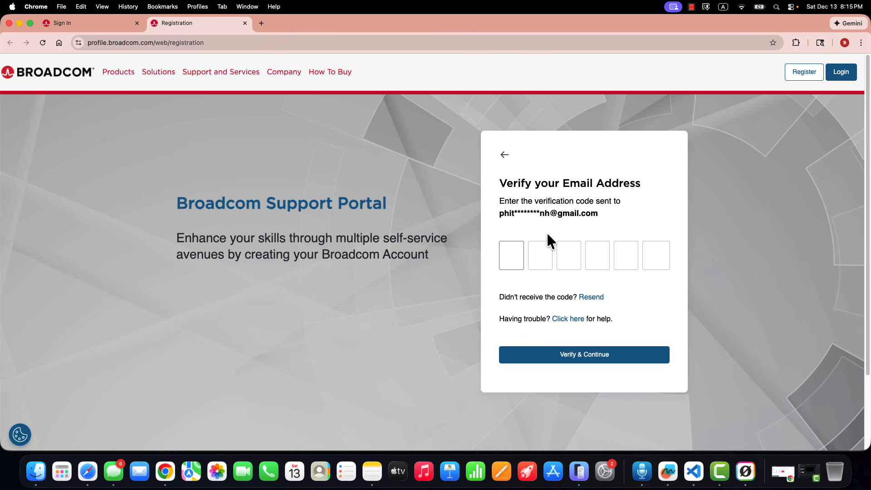
- Paste the emailed verification code, fill in the registration form, accept the terms and create the account
click(621, 363)
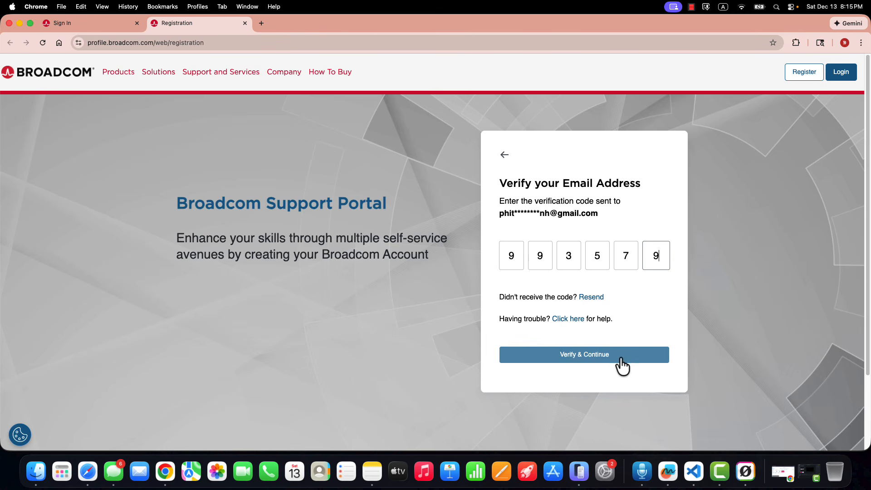
scroll(612, 254, down, 1)
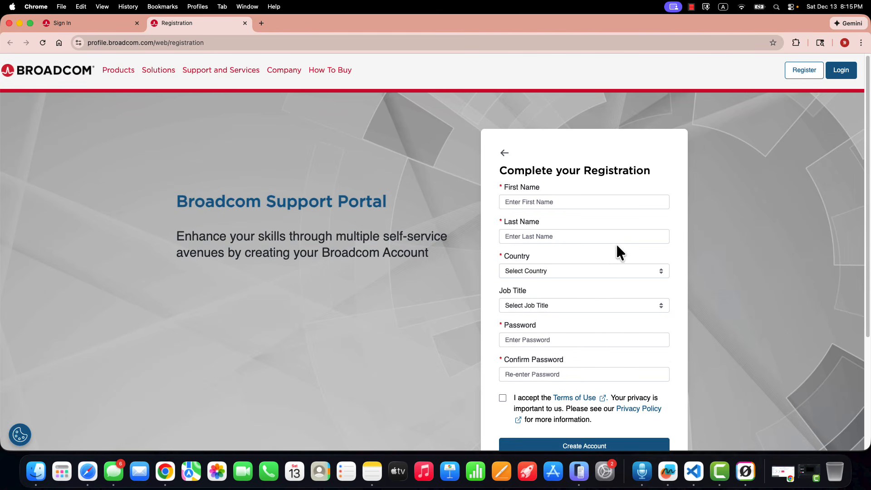
click(585, 200)
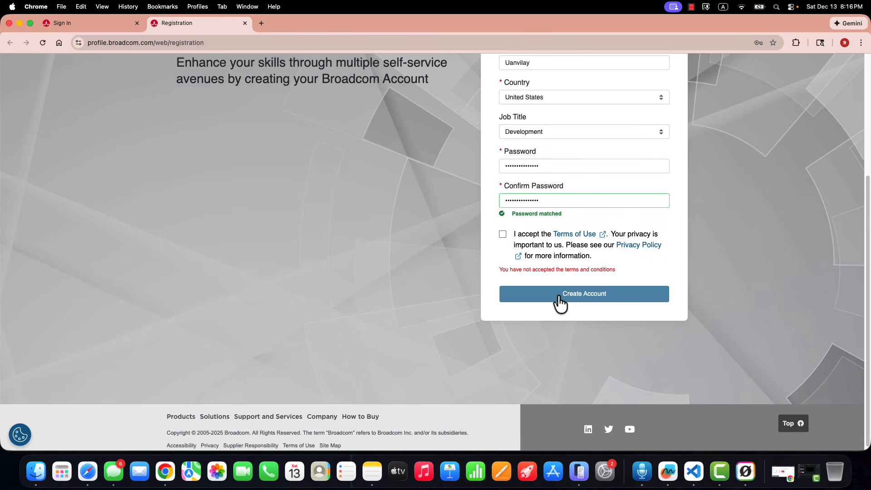
click(502, 234)
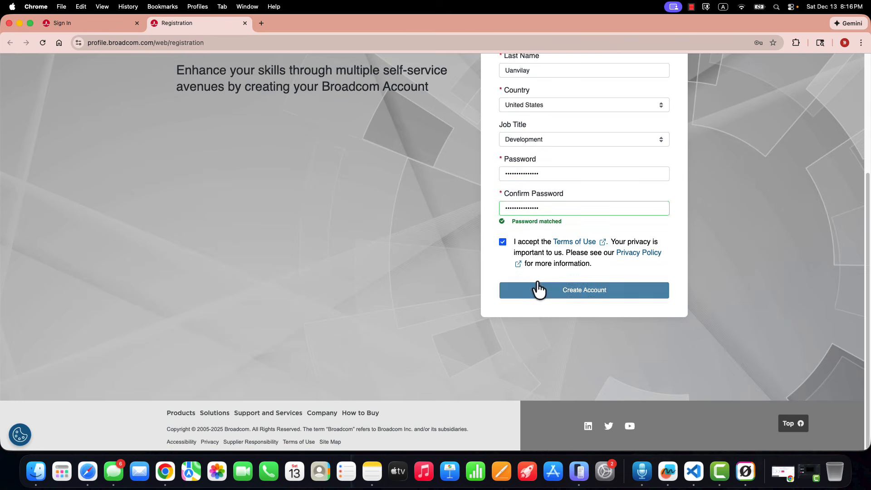
click(544, 293)
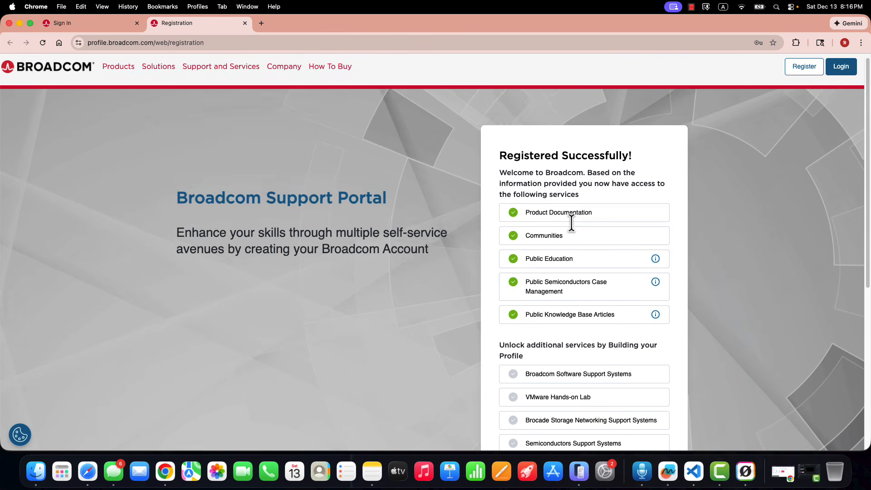
- Dismiss the cookie notice and sign in with the autofilled e-mail and password
scroll(571, 223, down, 6)
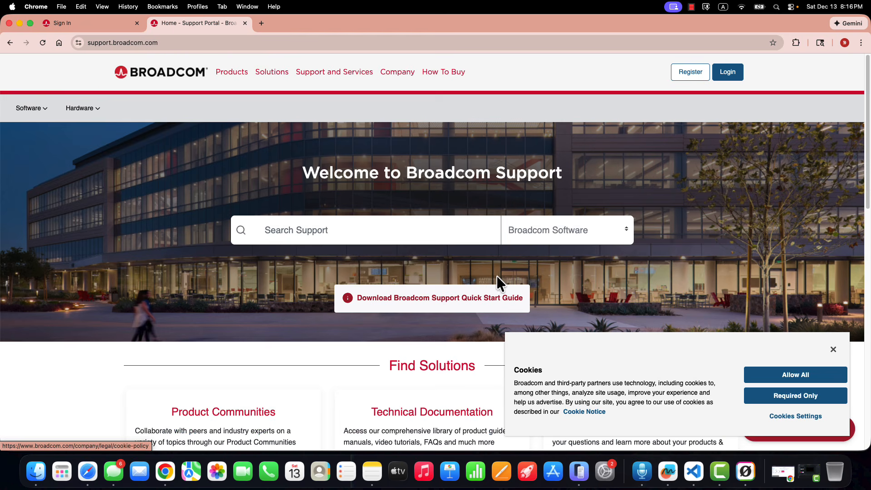
click(834, 349)
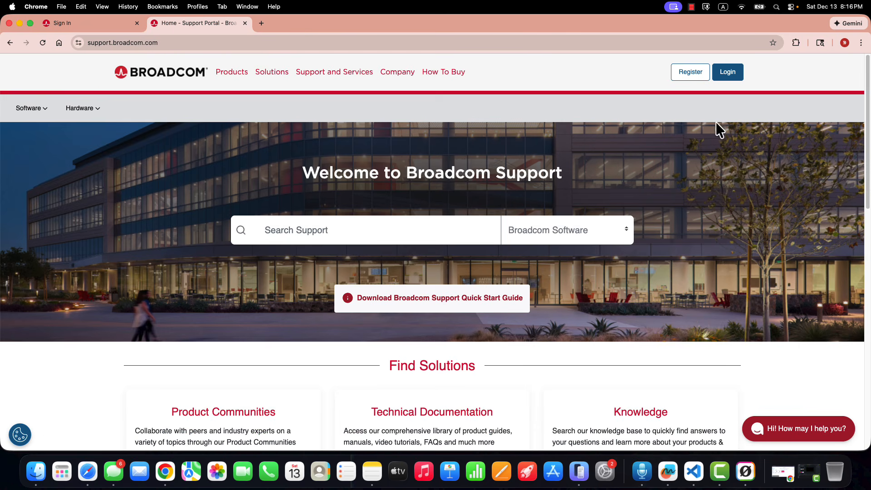
click(729, 73)
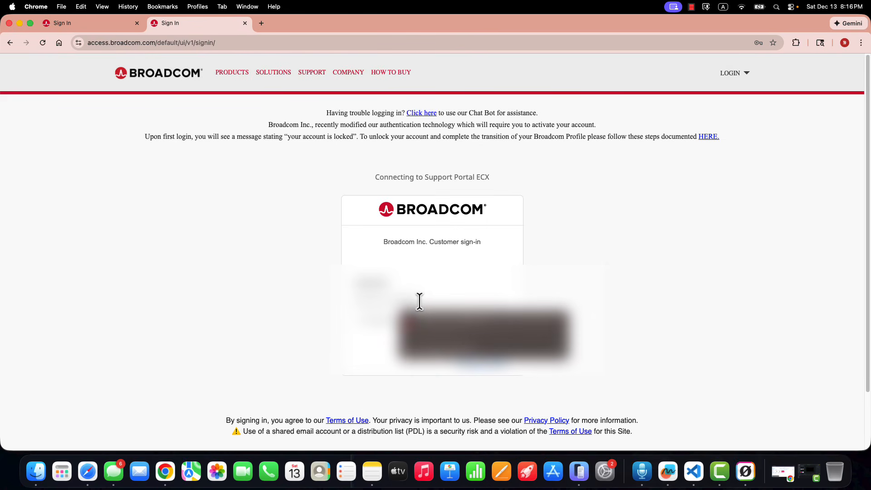
click(463, 331)
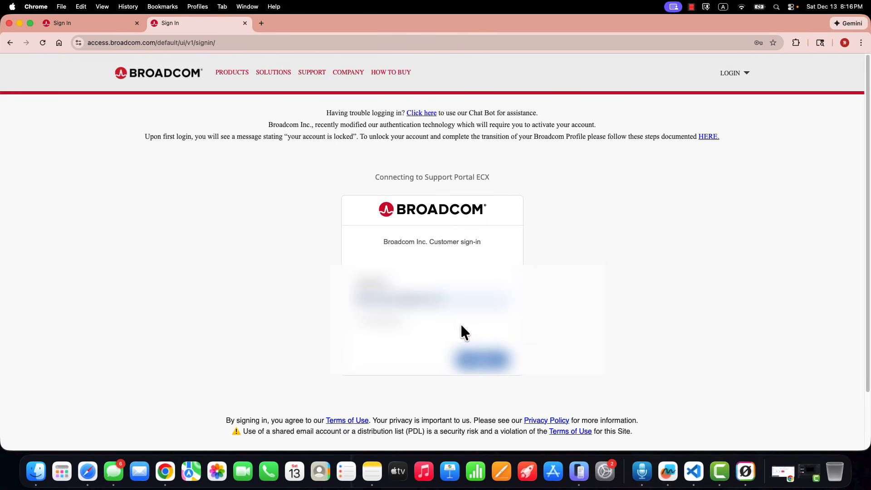
click(483, 369)
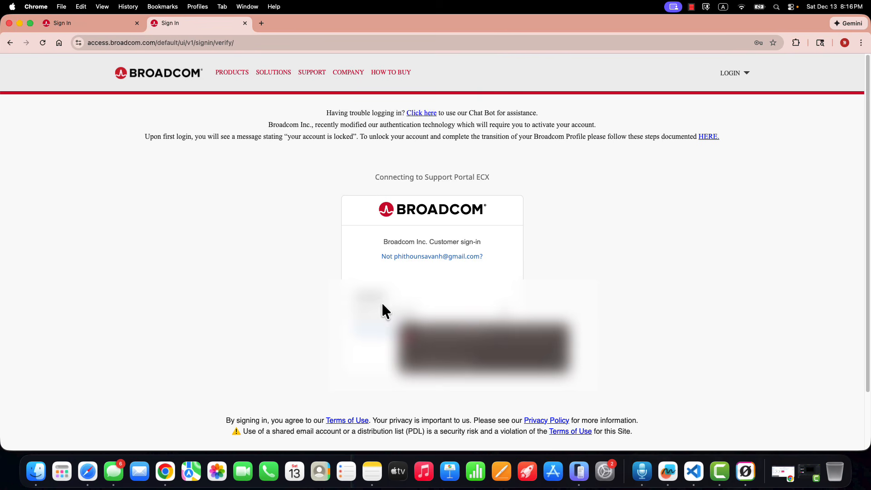
click(438, 345)
click(483, 356)
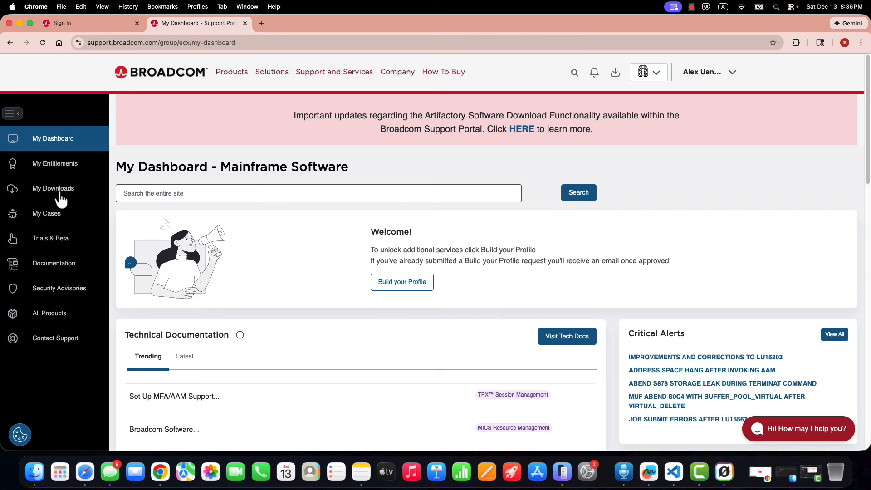
- From My Downloads, search the free downloads for 'fusion' and open VMware Fusion
click(60, 192)
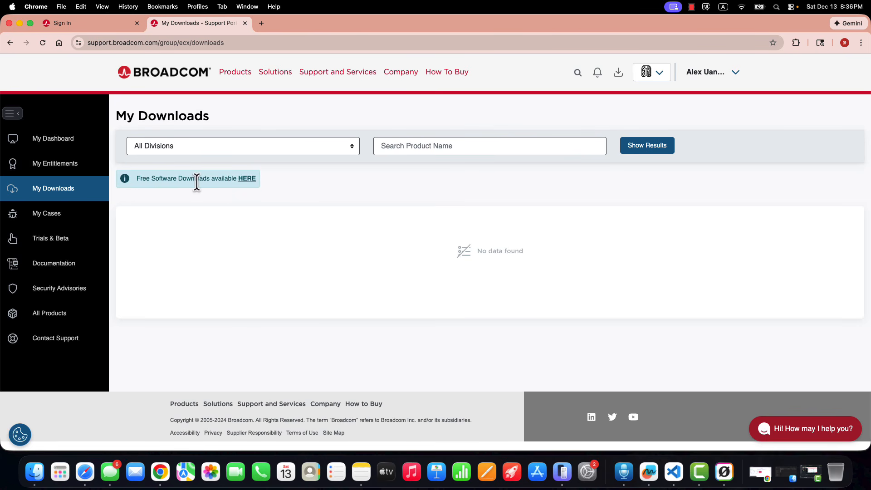
click(247, 179)
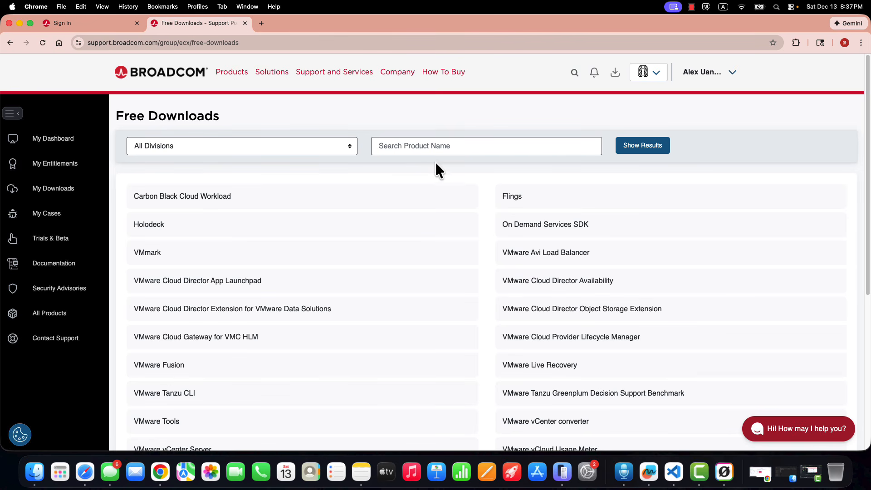
click(439, 145)
text(f)
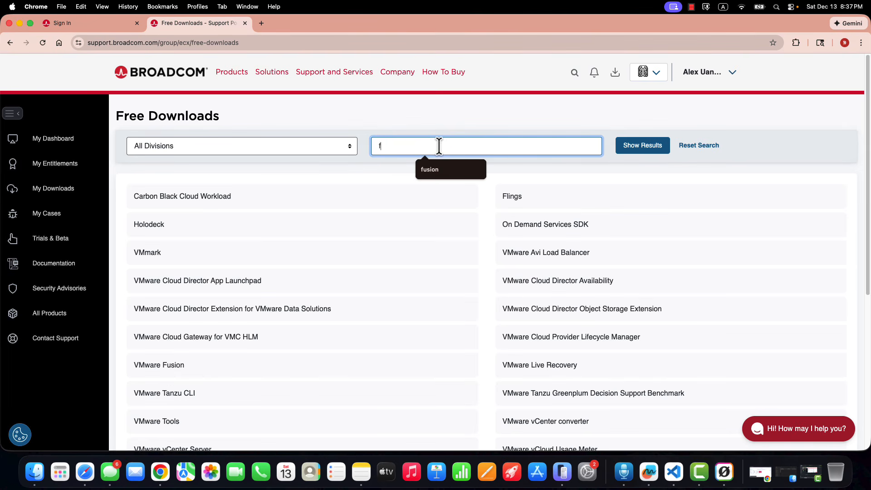
text(usion)
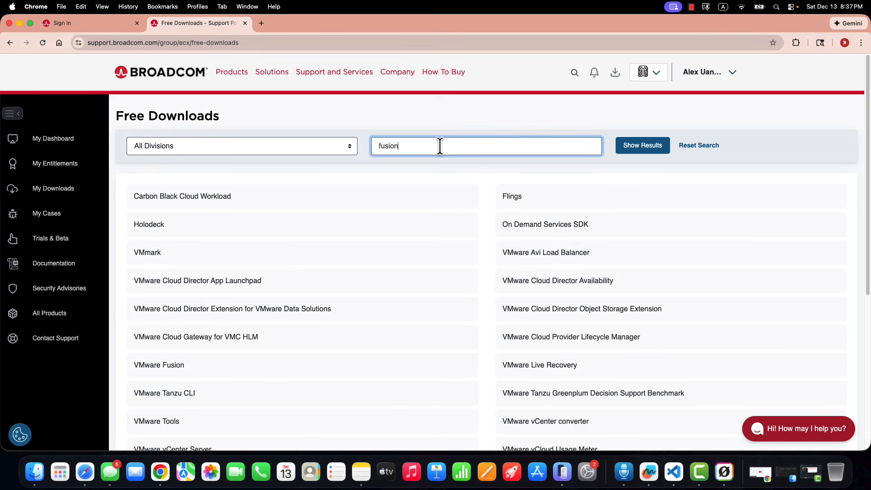
click(655, 149)
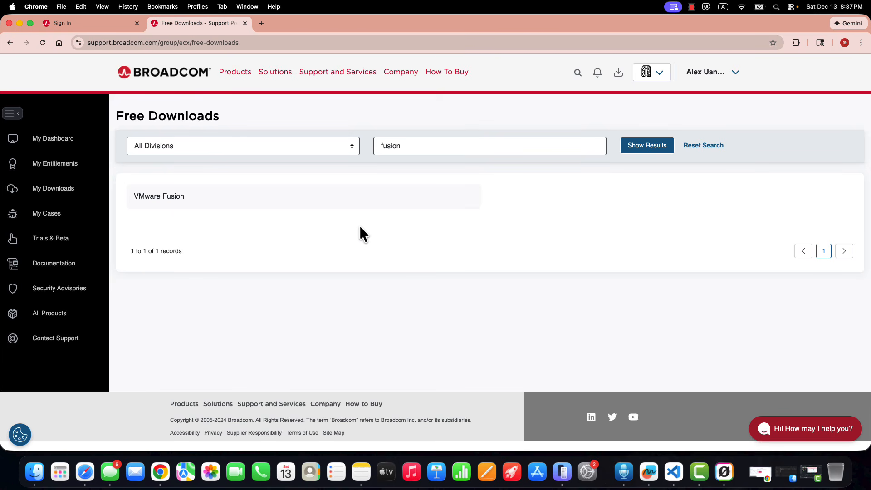
click(156, 206)
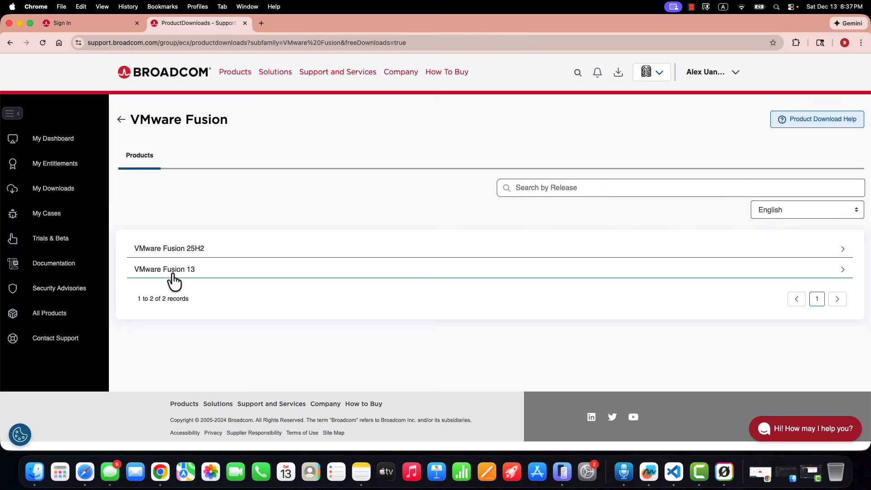
- Open the VMware Fusion 25H2 release and review its download terms and conditions
click(174, 281)
scroll(249, 274, down, 3)
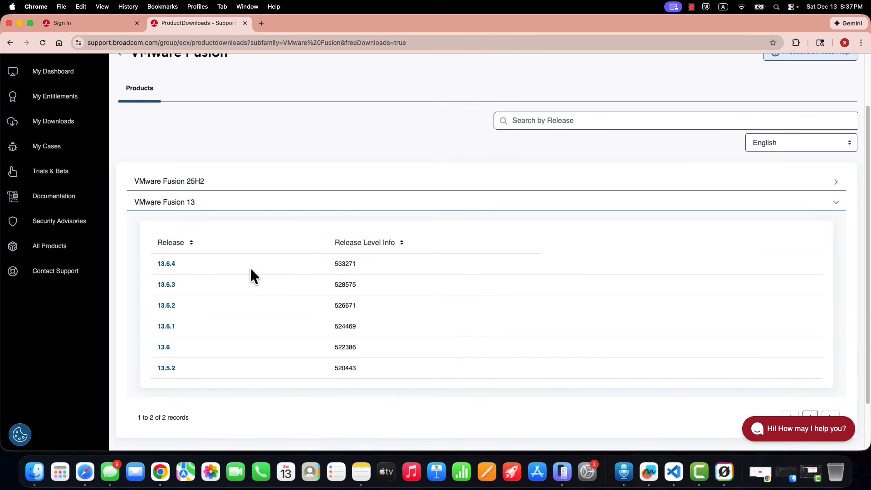
click(186, 186)
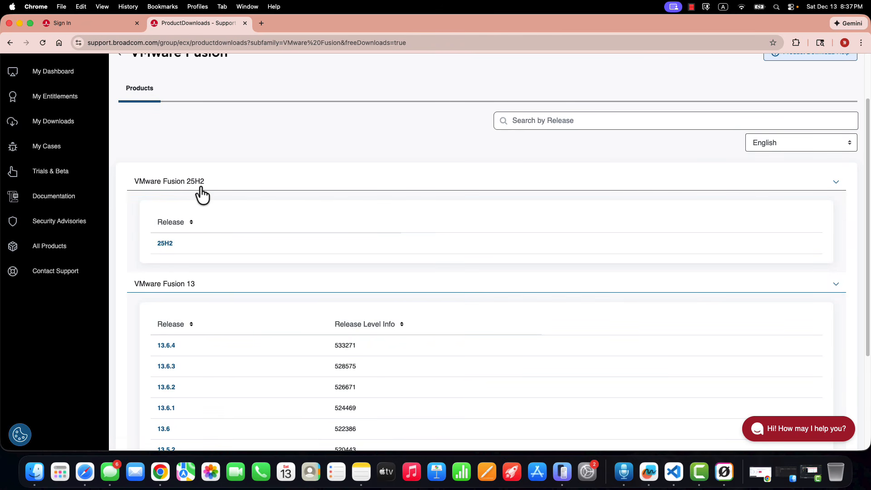
click(164, 245)
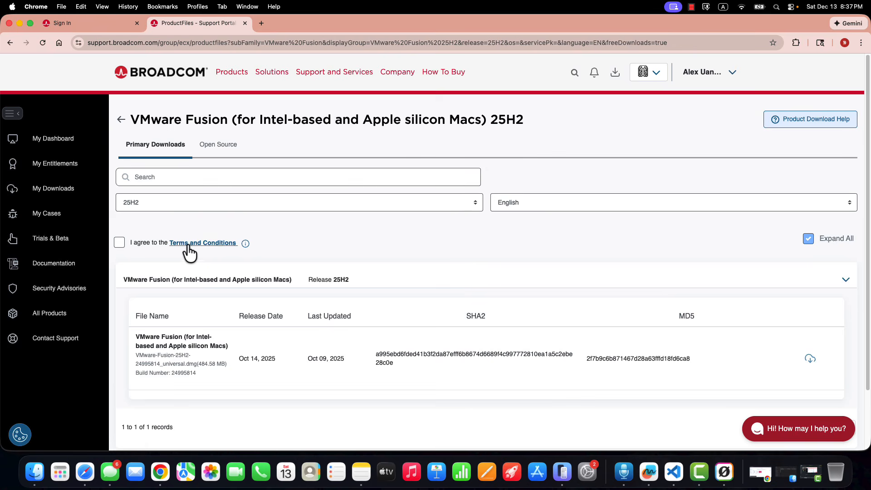
click(190, 244)
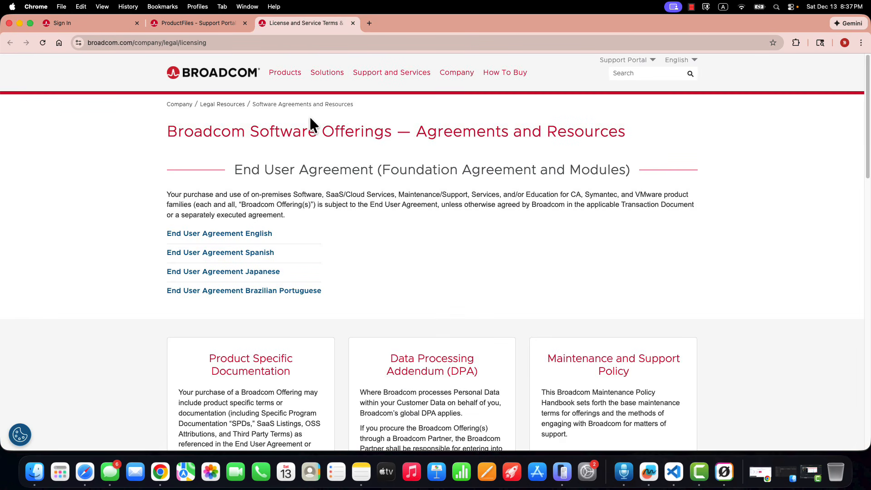
scroll(432, 171, down, 20)
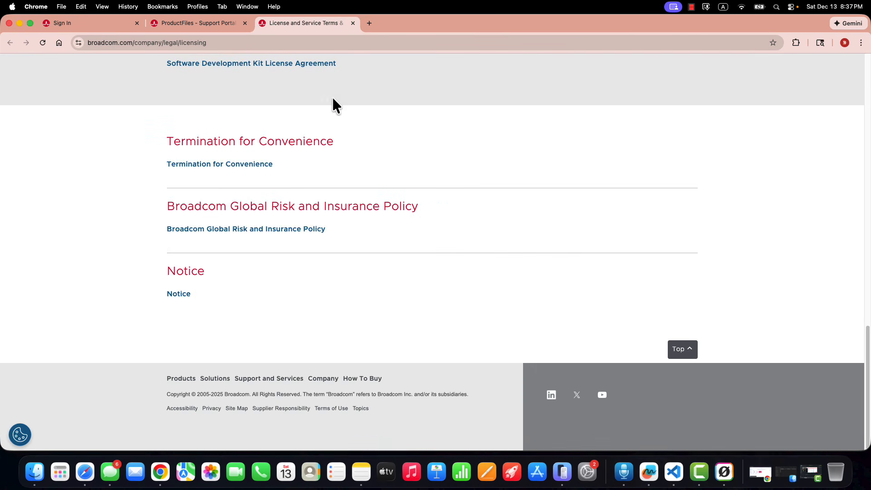
click(353, 23)
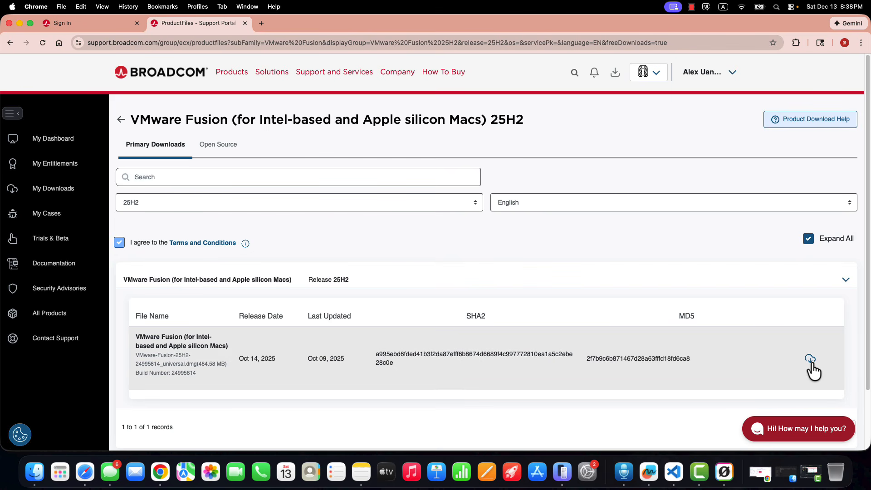
- Start the Fusion 25H2 download, submit the autofilled trade compliance form, and close the extra tab
click(810, 359)
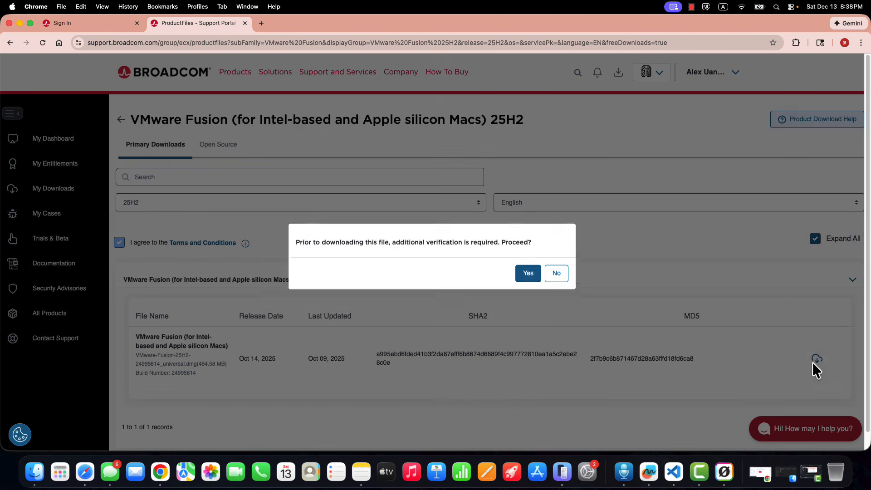
click(529, 279)
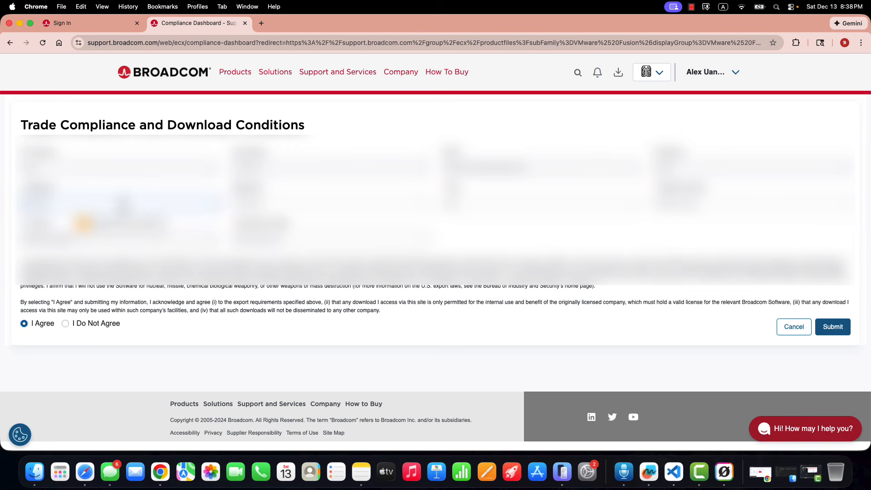
click(123, 204)
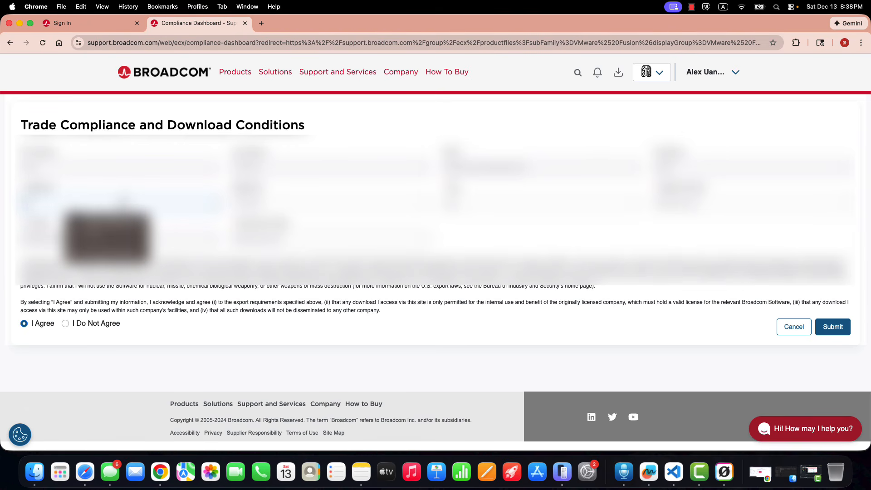
click(131, 235)
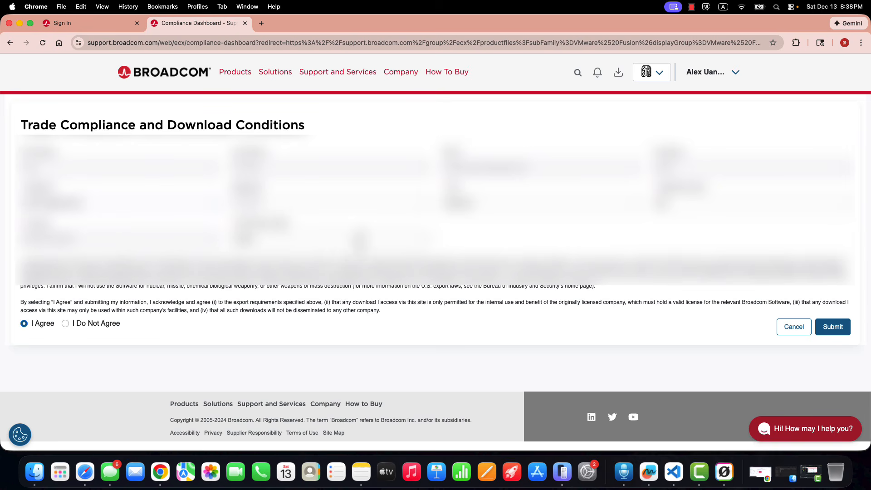
click(833, 326)
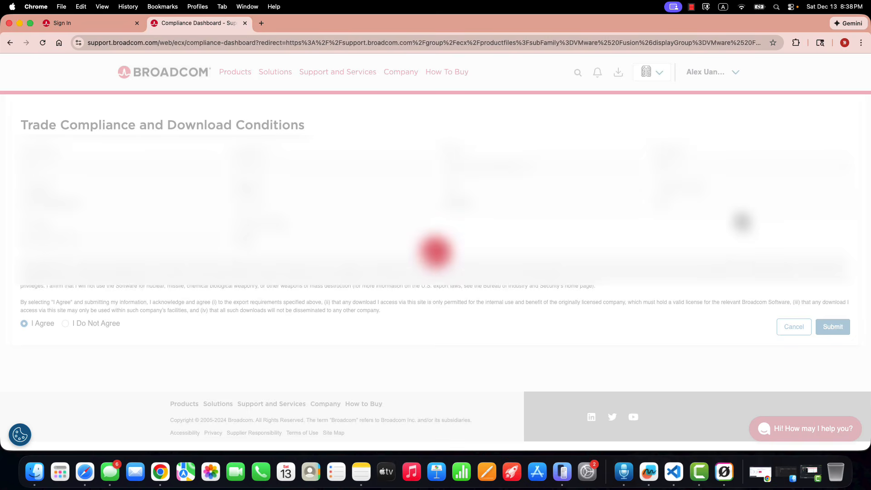
click(98, 214)
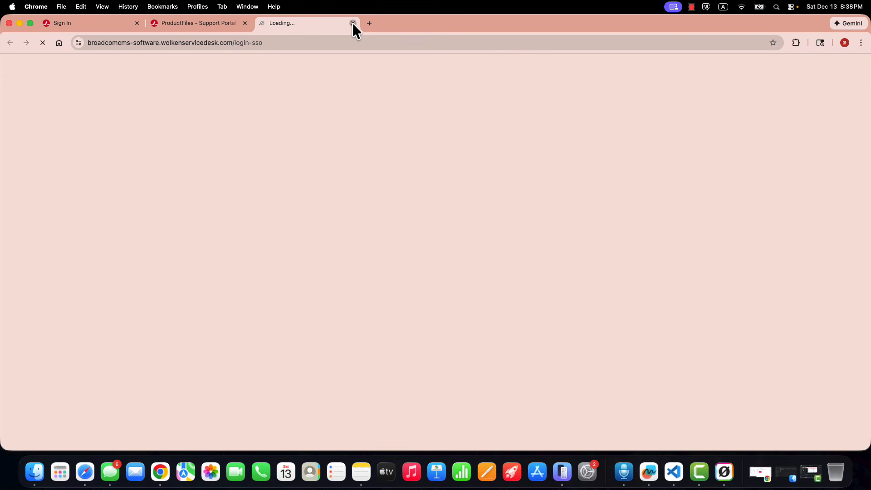
click(352, 23)
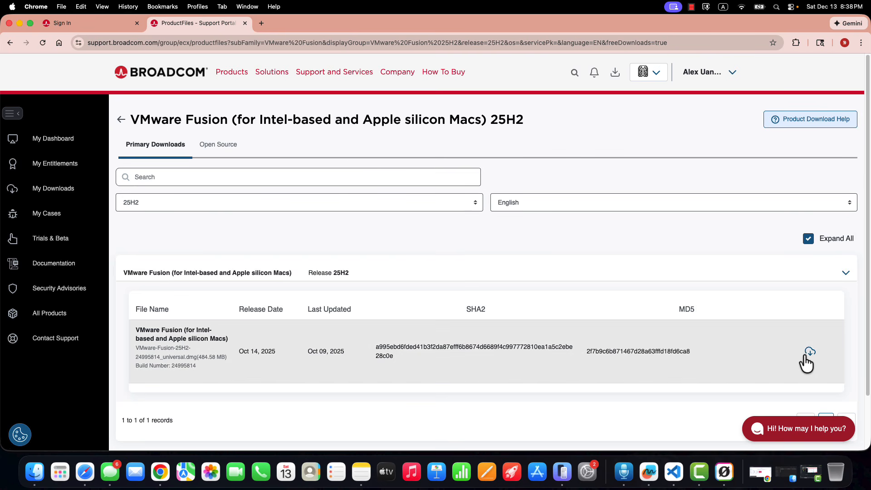
- Download the VMware Fusion 25H2 installer and check the finished .dmg in Chrome's downloads
click(809, 352)
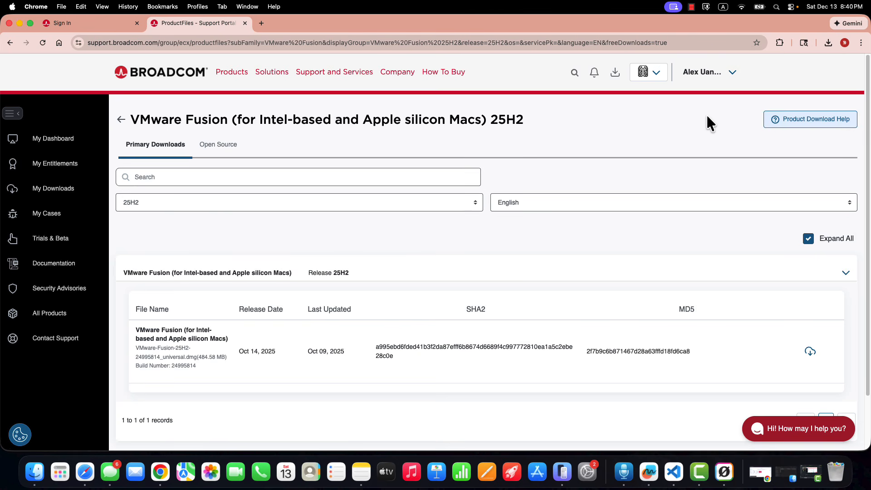
click(828, 45)
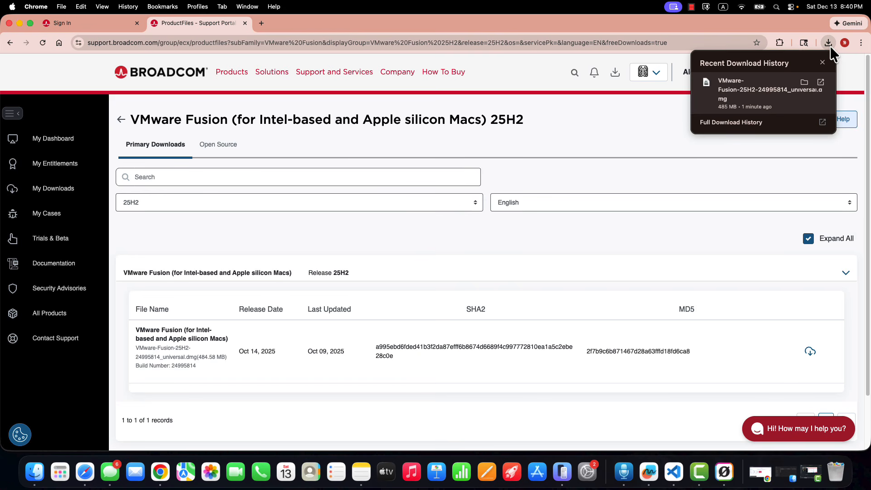
- Mount the Fusion .dmg, launch the installer, allow it to open and authorise with the admin password
click(804, 83)
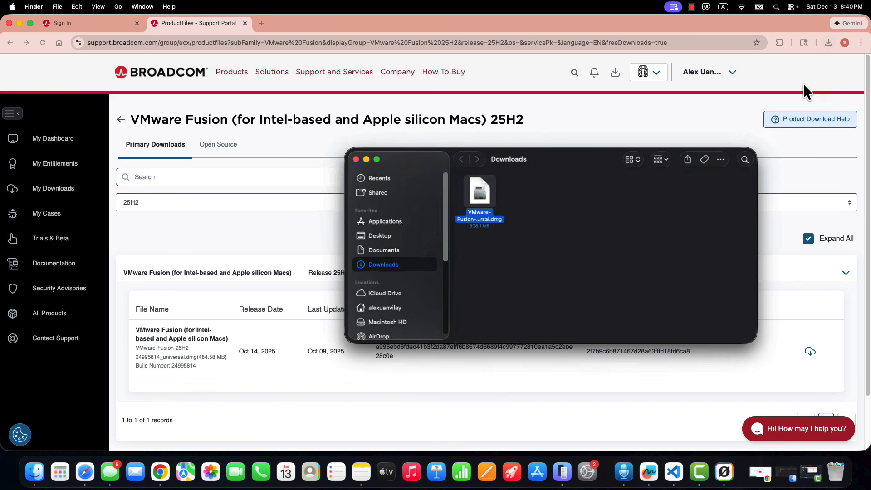
double_click(474, 200)
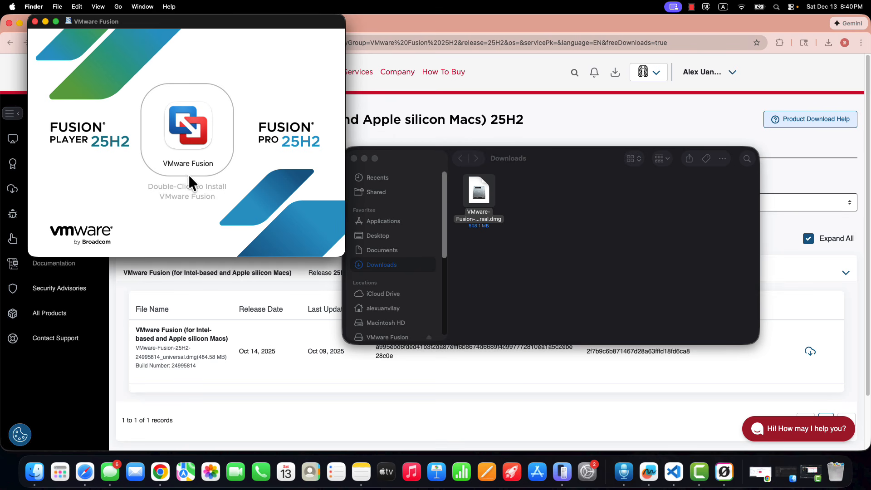
double_click(193, 133)
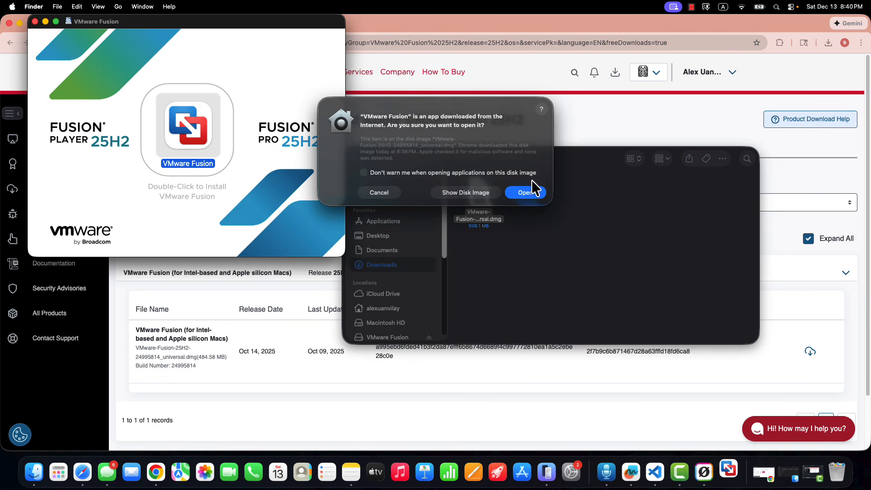
click(527, 193)
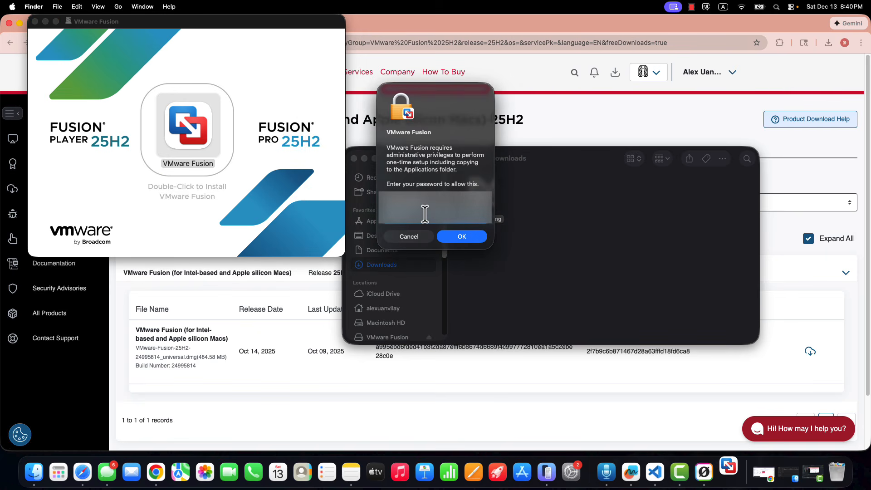
key(Return)
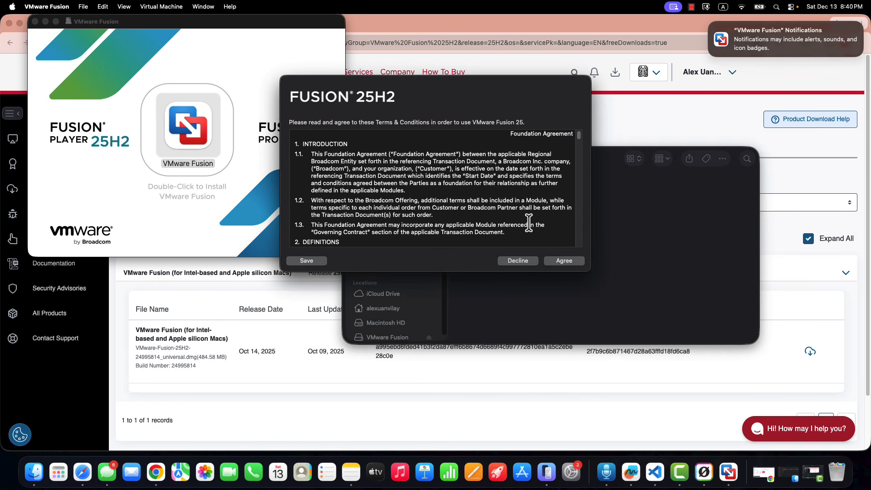
- Accept the Fusion license, finish the welcome step, skip Accessibility access and move the installation window aside
click(565, 261)
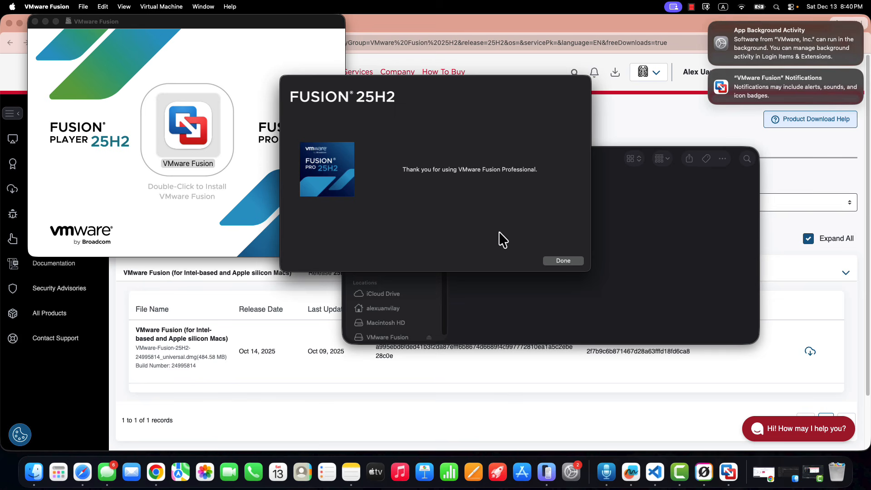
click(568, 263)
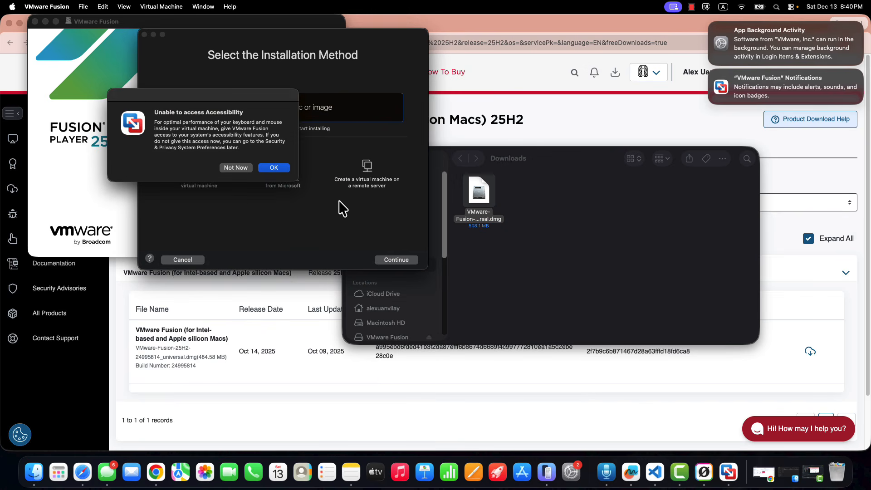
click(235, 168)
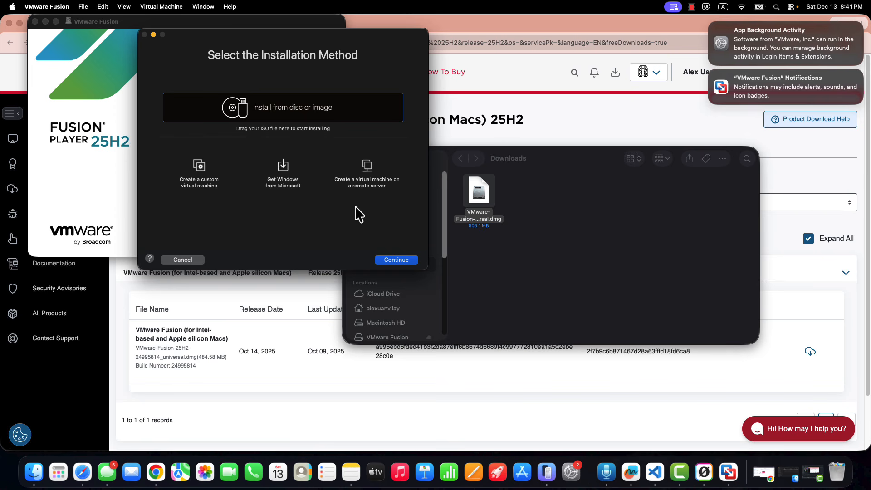
drag(253, 66, 382, 117)
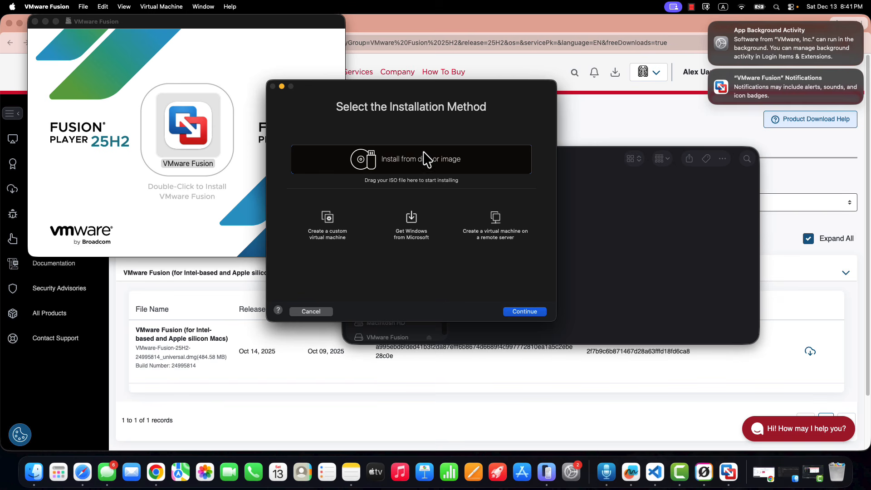
- Cancel the new-VM chooser, close Finder and installer windows, minimise Chrome, then launch VMware Fusion
click(314, 312)
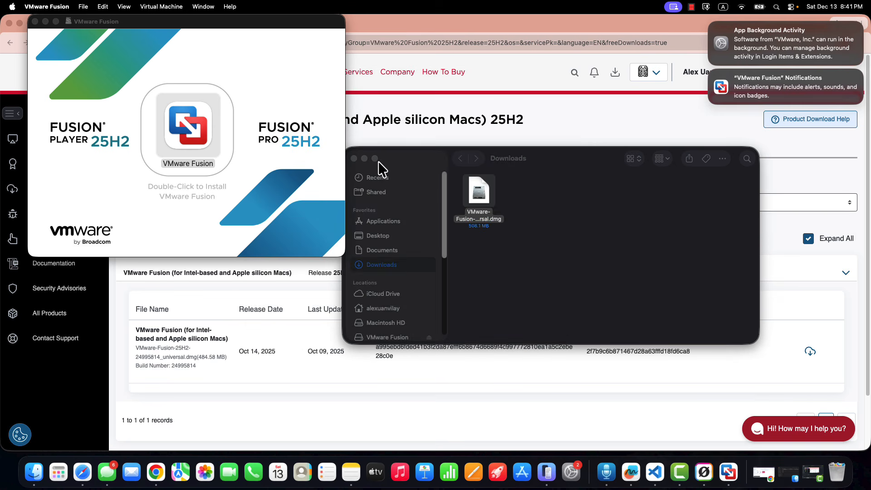
click(354, 158)
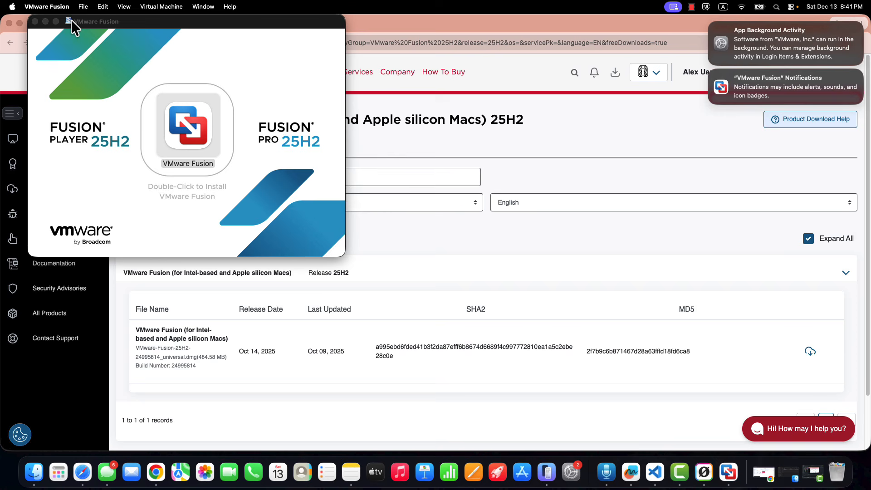
click(35, 21)
click(19, 23)
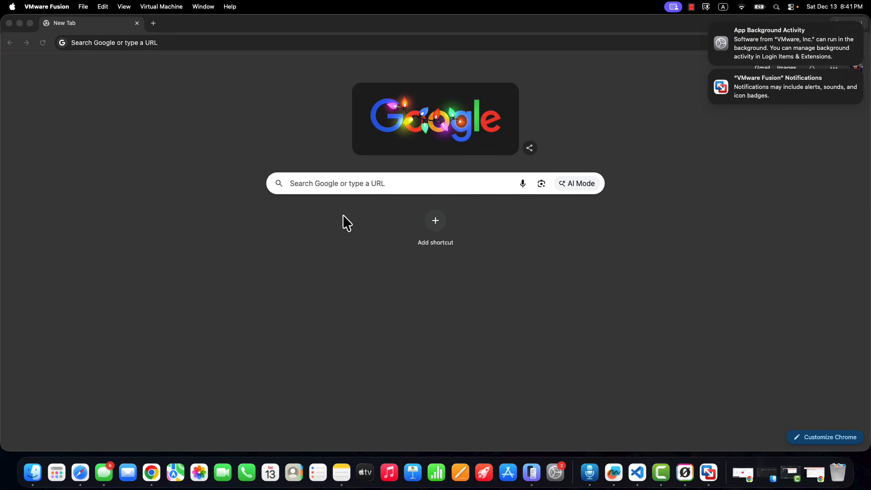
click(56, 473)
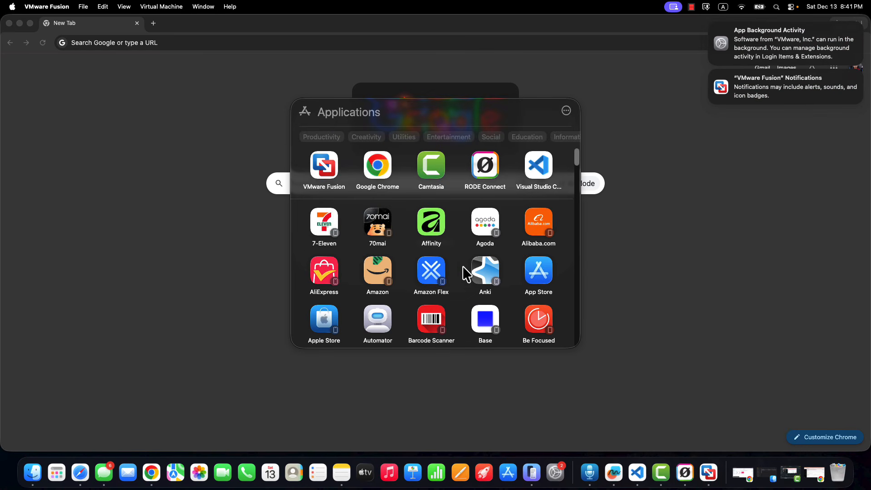
click(335, 185)
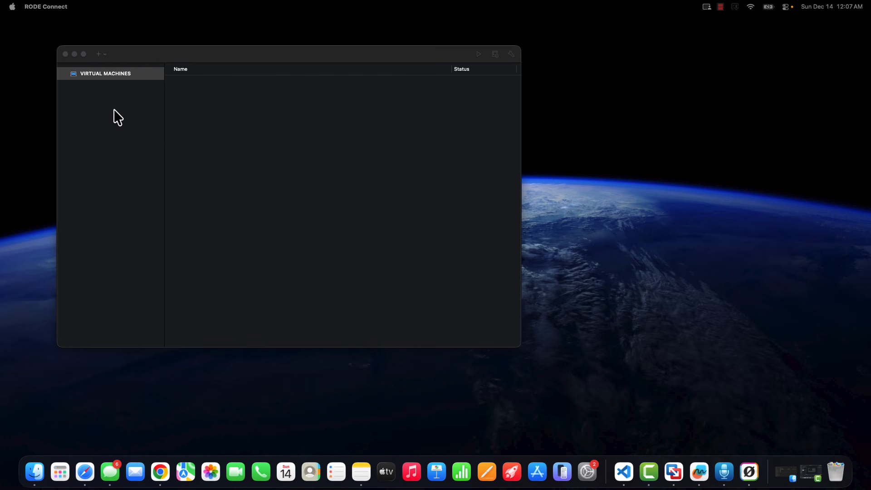
- Start a New virtual machine with Install from disc or image, then switch to Chrome
click(99, 54)
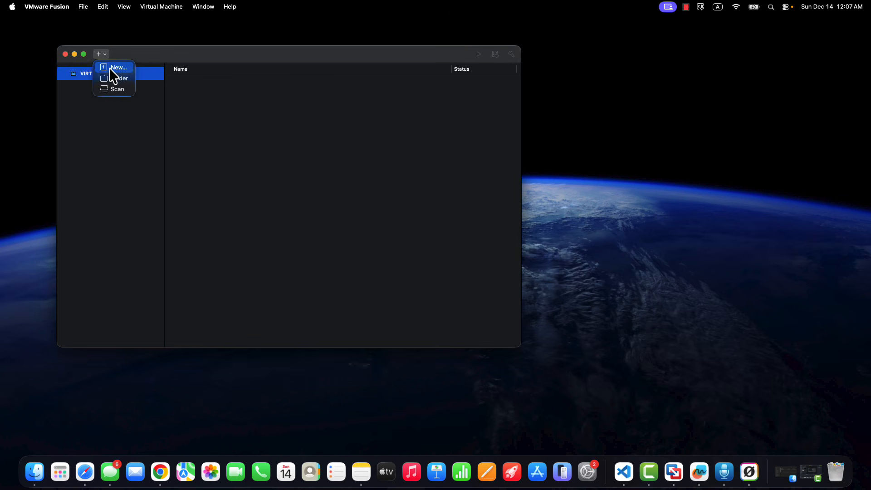
click(113, 67)
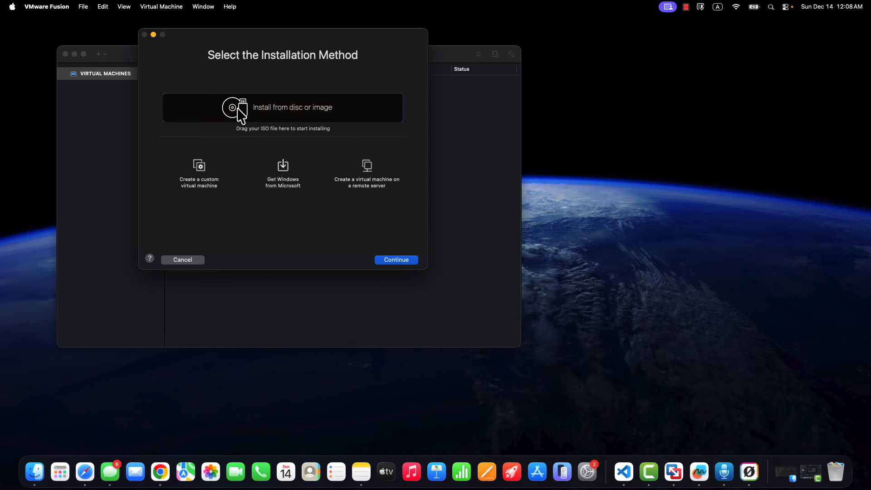
click(388, 260)
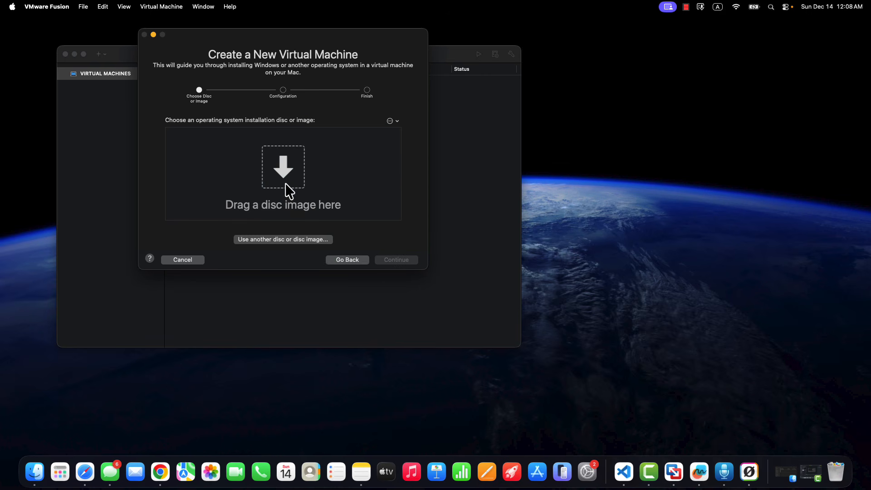
click(160, 471)
- Search Google for 'ubuntu' and open the Ubuntu Desktop download page on ubuntu.com
text(ubut)
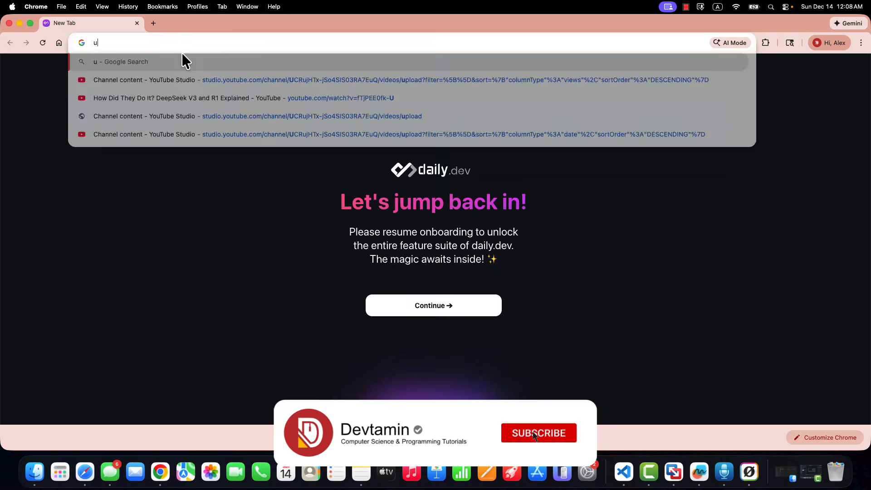
text(ntu)
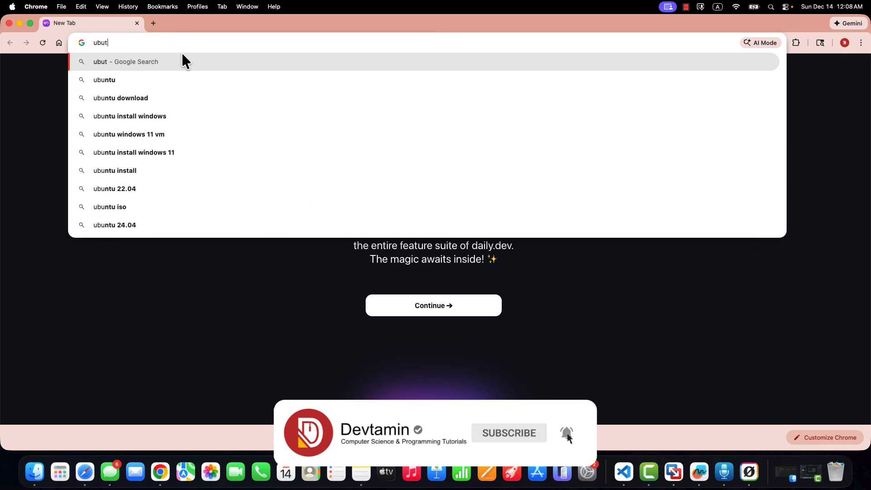
key(Return)
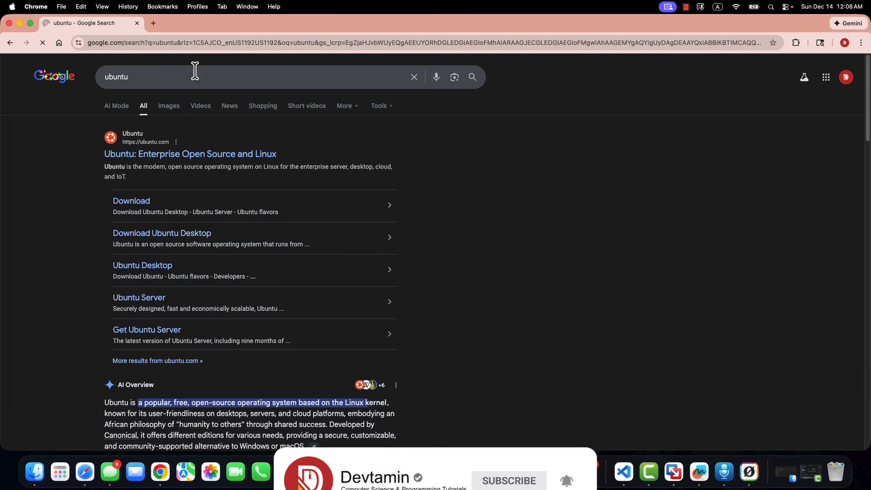
click(200, 156)
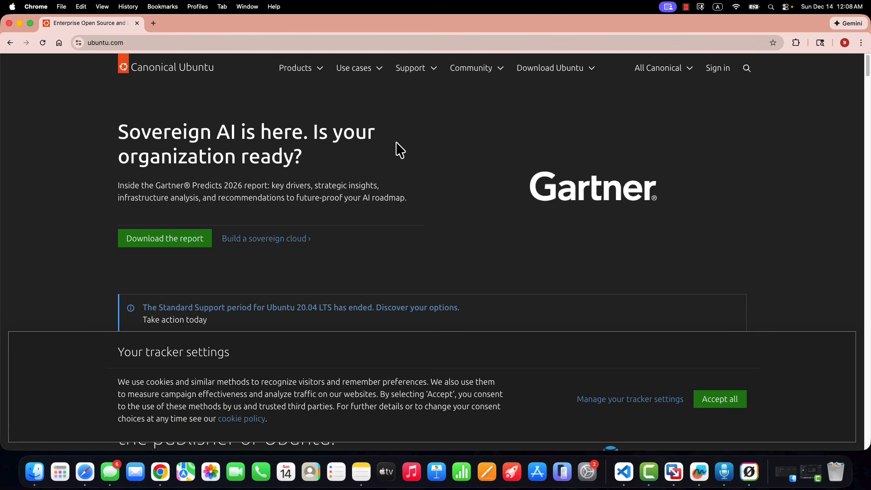
click(552, 77)
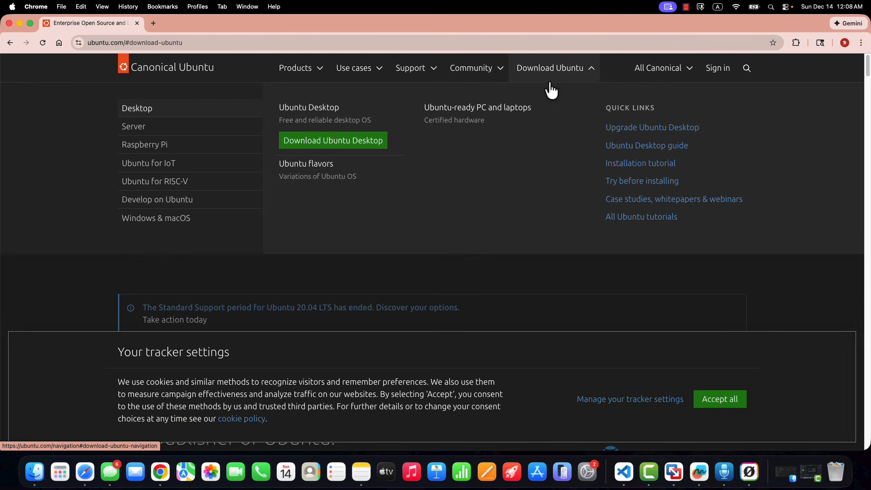
click(347, 144)
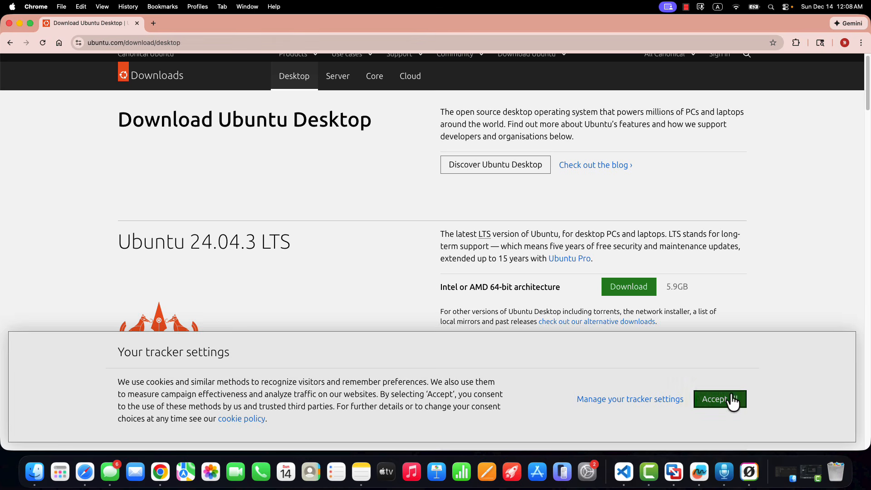
- Accept cookies and download the Ubuntu 25.10 ARM 64-bit ISO, checking its progress
click(720, 399)
scroll(549, 283, down, 3)
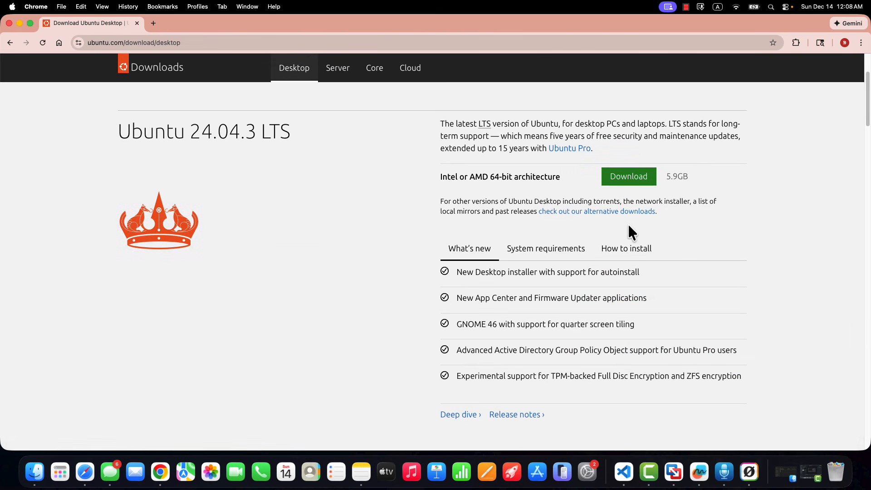
scroll(595, 266, down, 8)
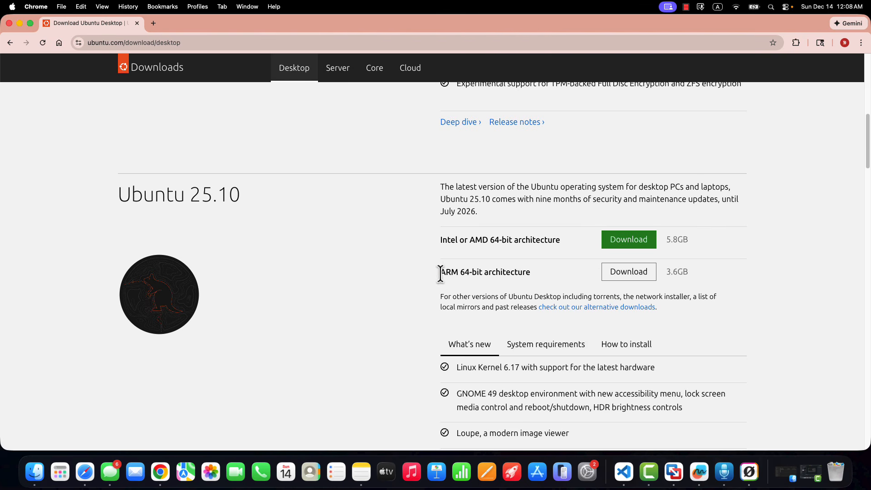
drag(440, 273, 524, 274)
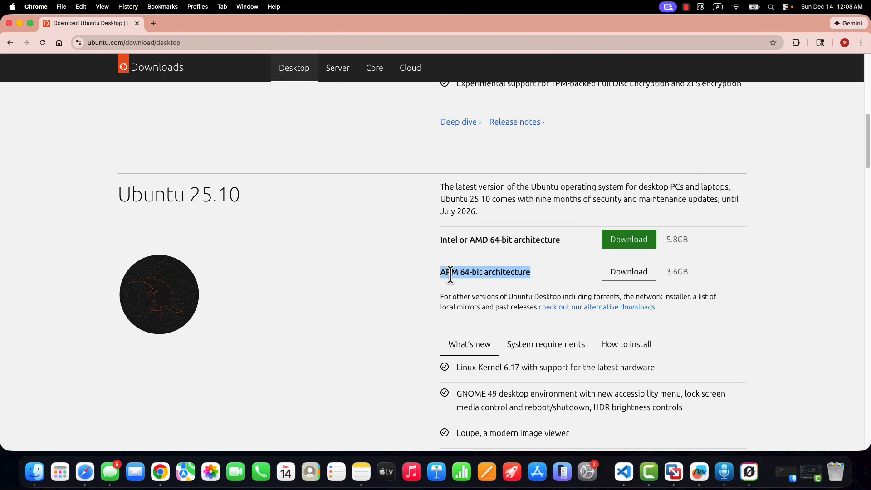
click(629, 272)
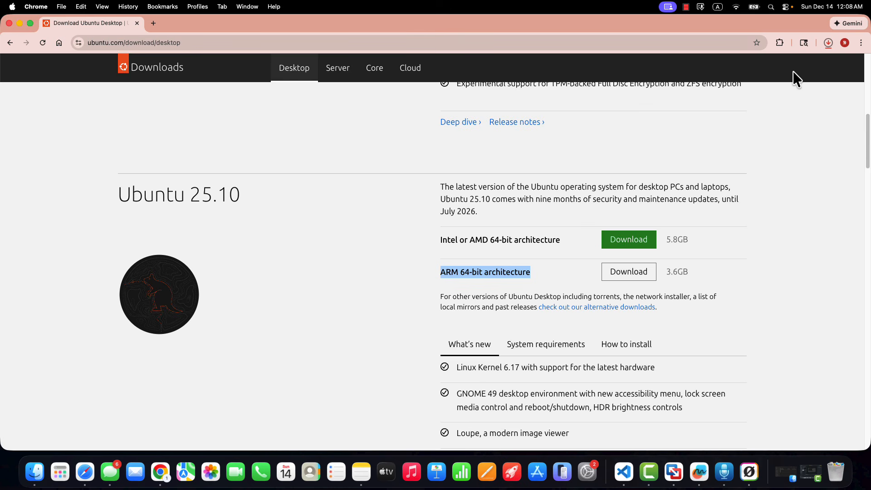
click(830, 43)
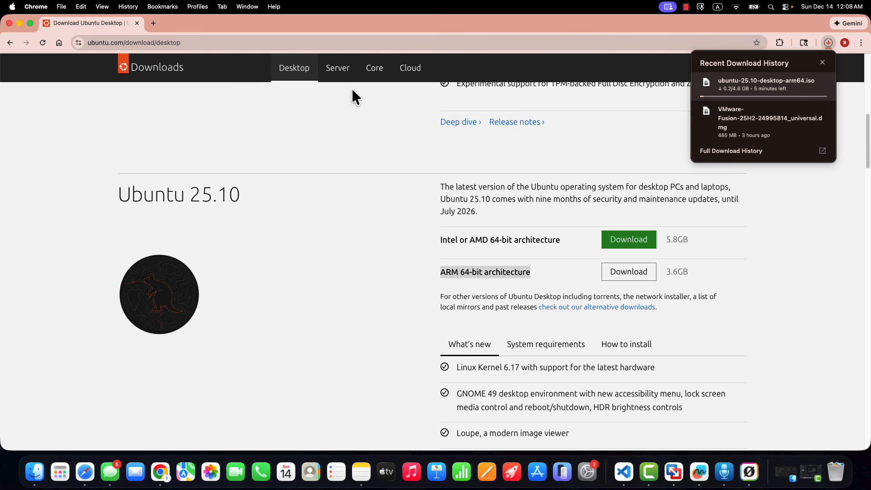
- Back in Fusion, choose 'Get Windows from Microsoft' as the installation method and continue
click(20, 23)
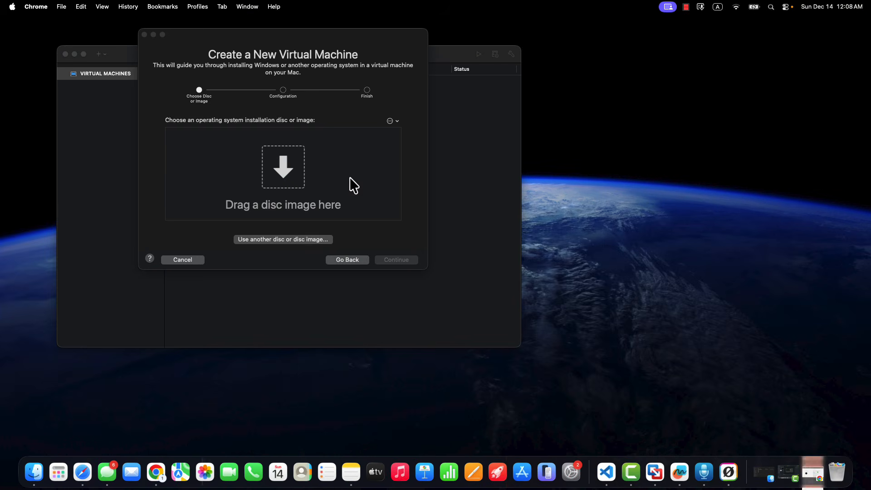
click(338, 260)
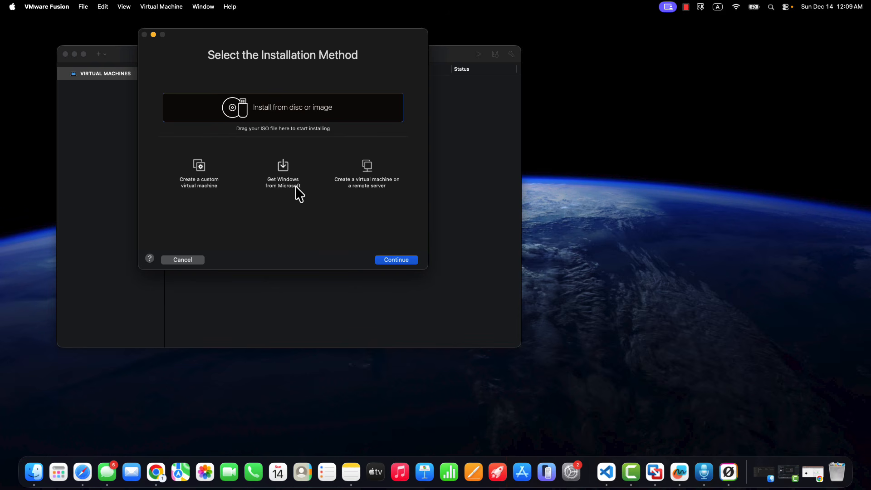
click(283, 189)
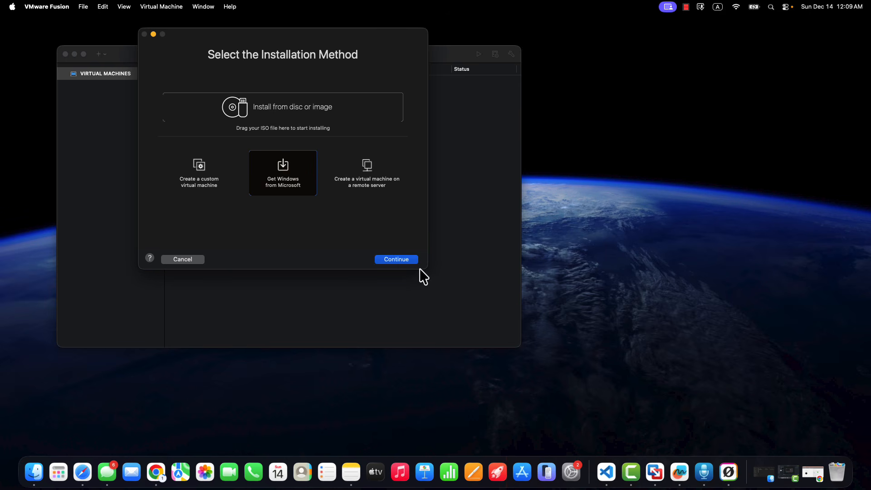
click(391, 260)
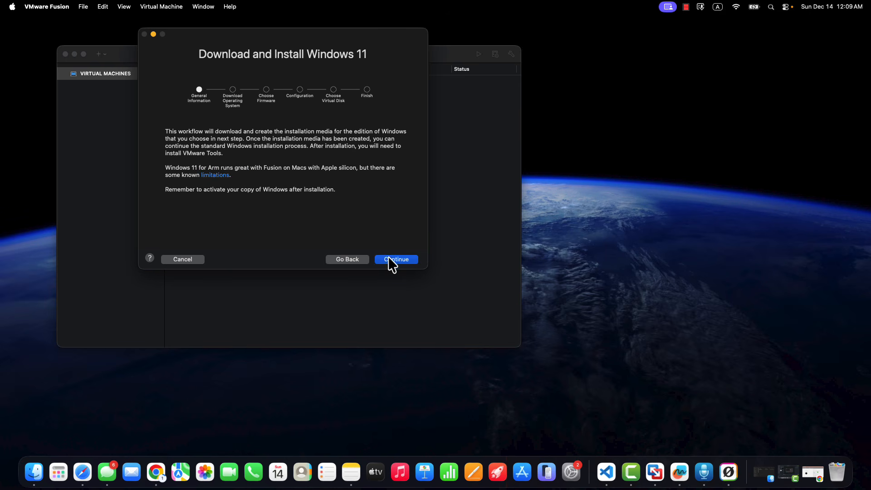
- Download Windows 11 with the Professional edition and English (en-us) language
click(394, 259)
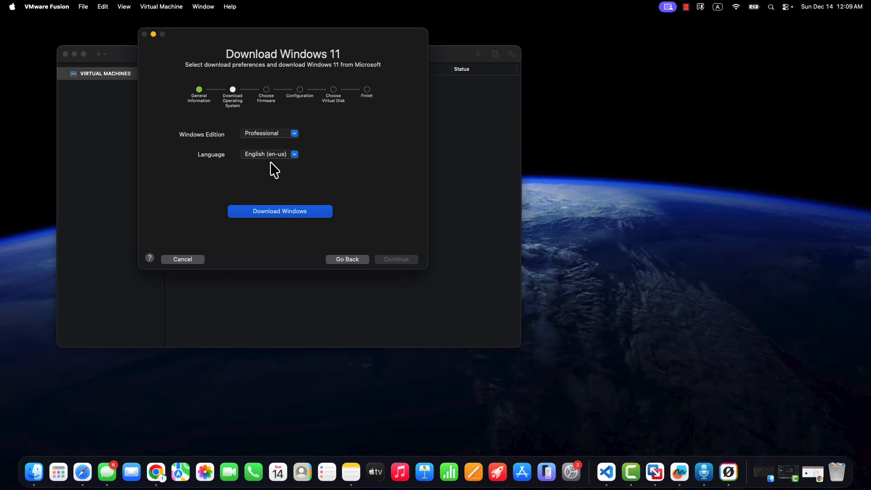
click(293, 133)
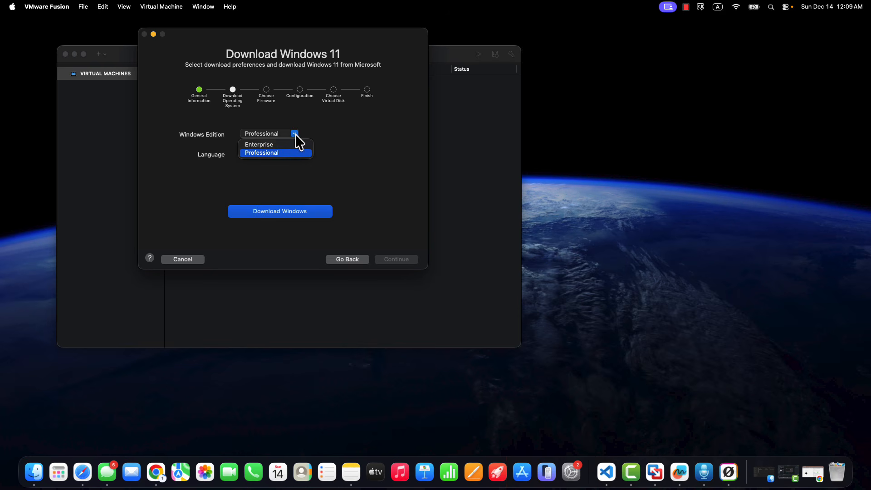
click(359, 149)
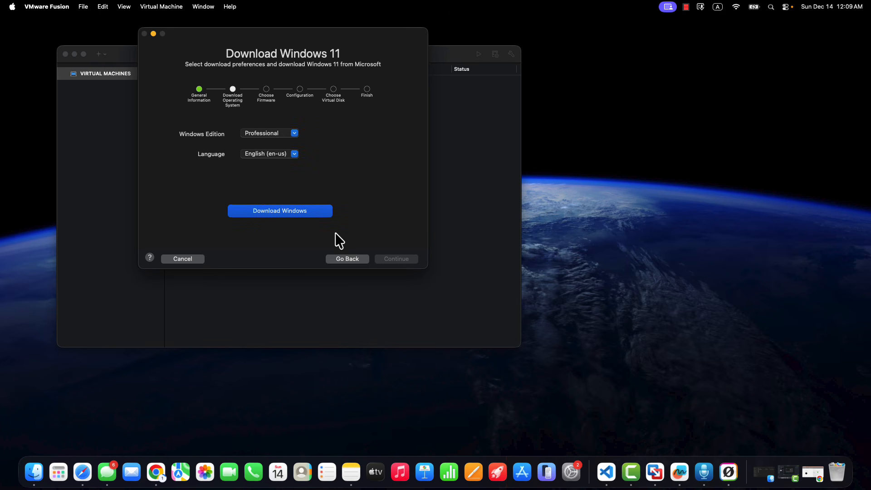
click(307, 214)
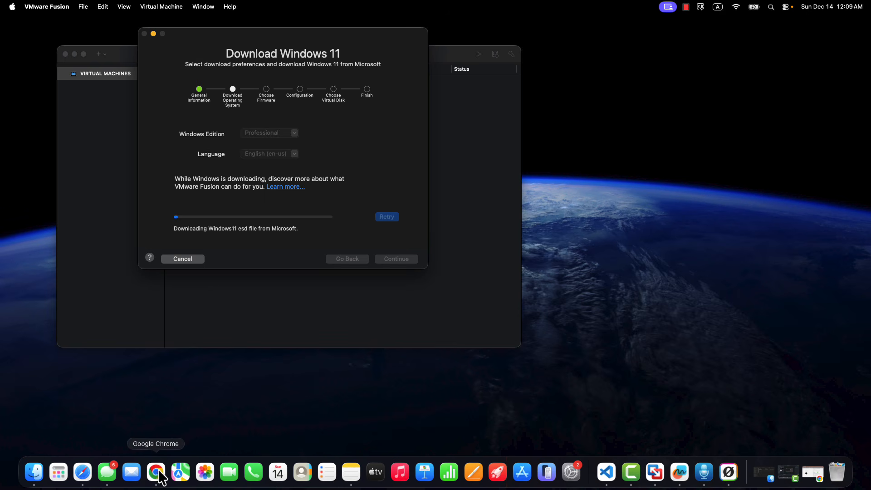
- Check the Ubuntu ISO download progress in Chrome, then hide Chrome
click(170, 471)
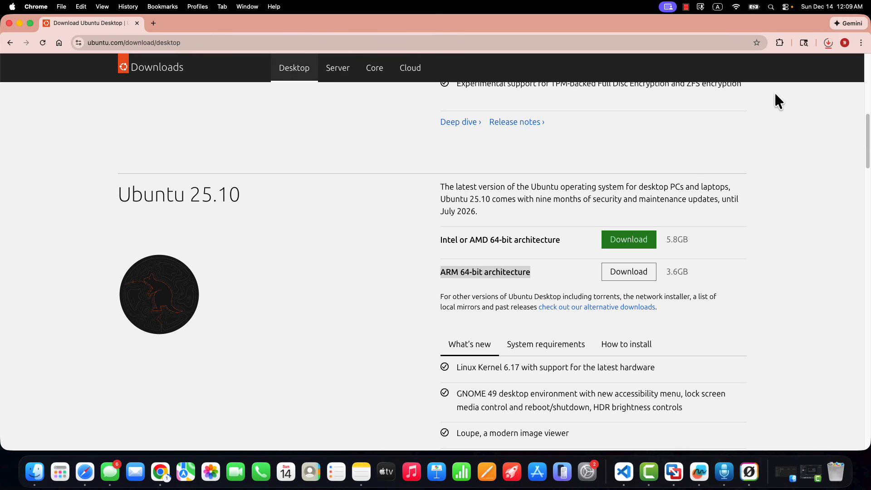
click(828, 43)
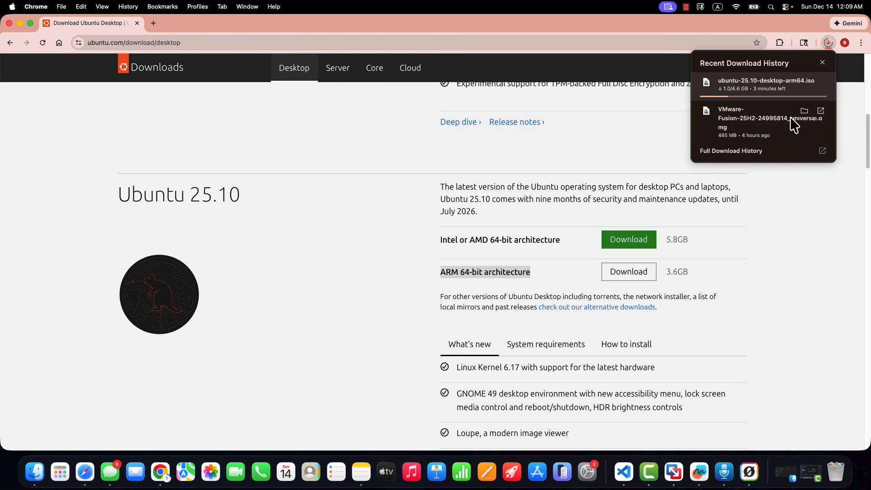
click(19, 23)
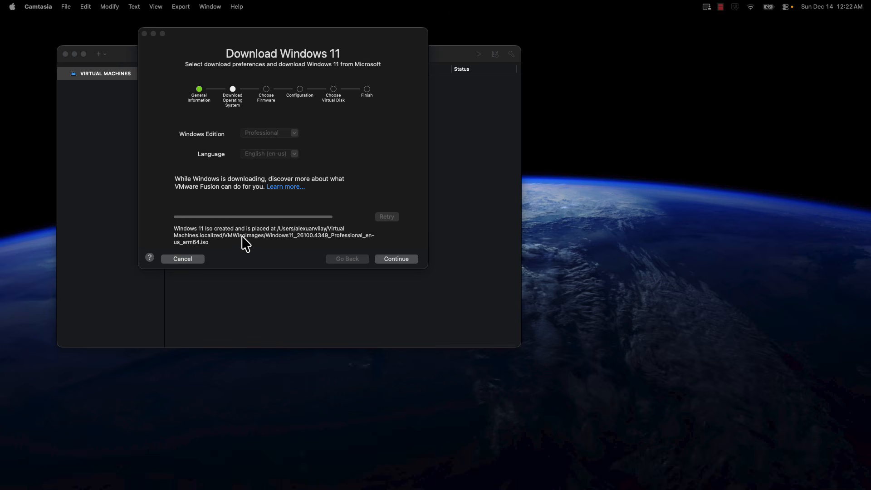
- Note the saved ISO path and open the home folder's Virtual Machines folder in Finder
drag(278, 230, 204, 241)
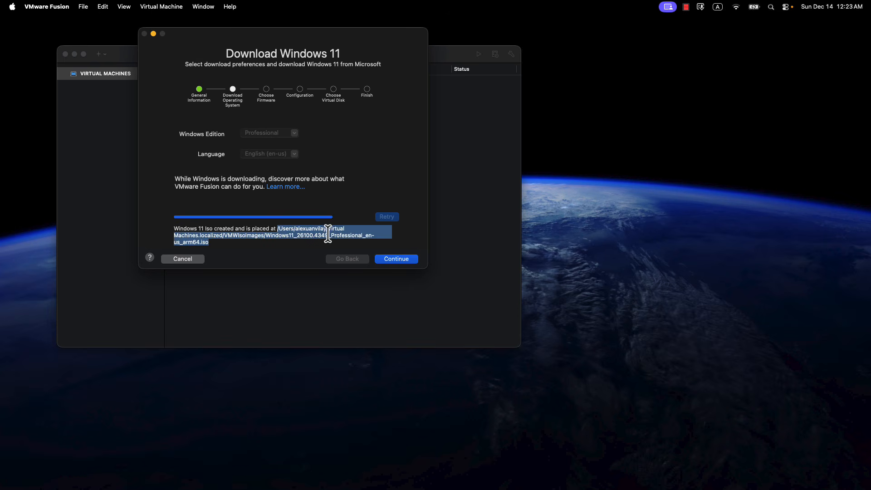
drag(210, 39, 495, 49)
click(118, 7)
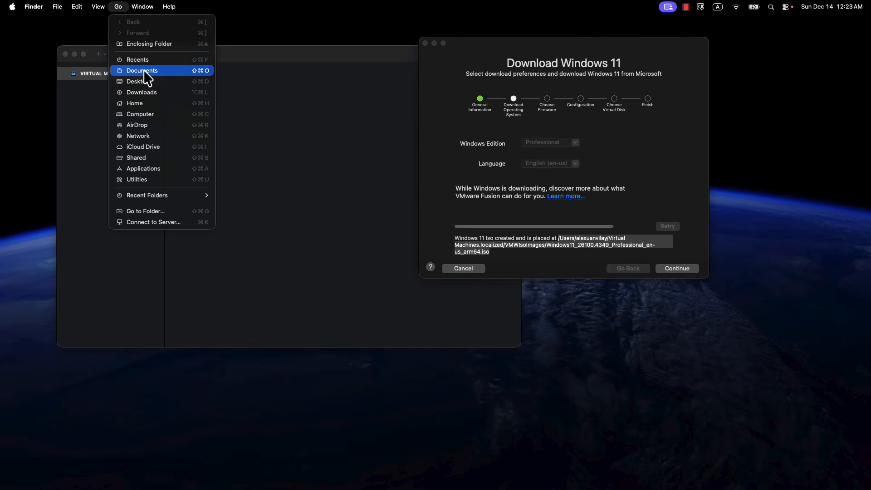
click(144, 105)
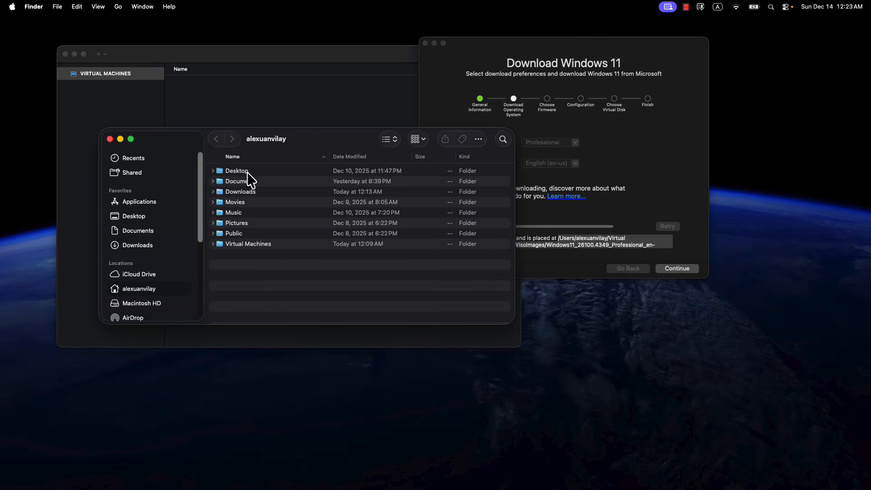
scroll(146, 263, down, 1)
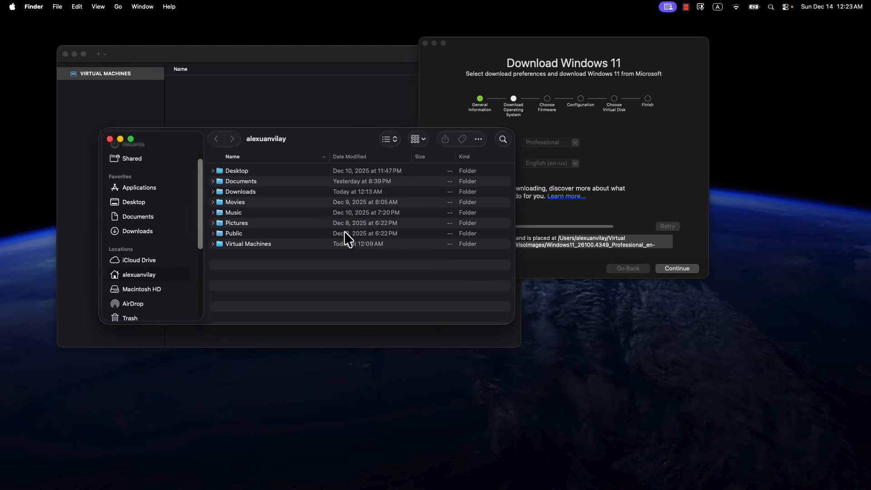
click(600, 254)
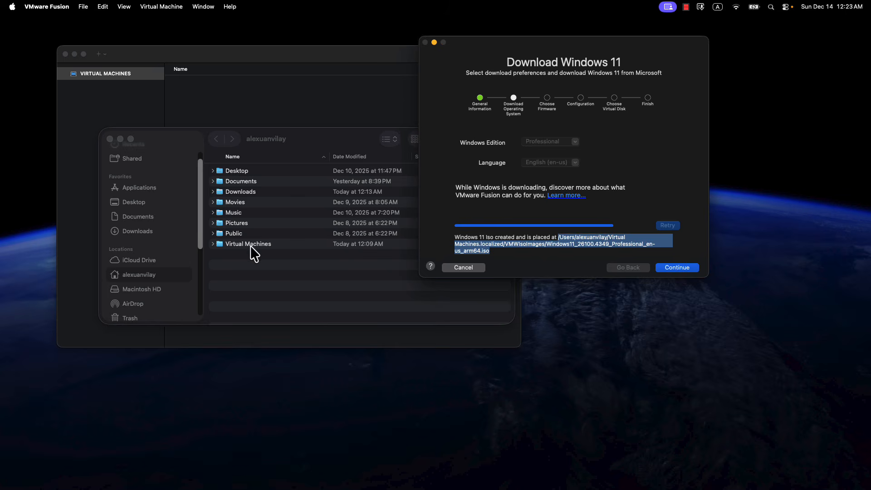
double_click(263, 244)
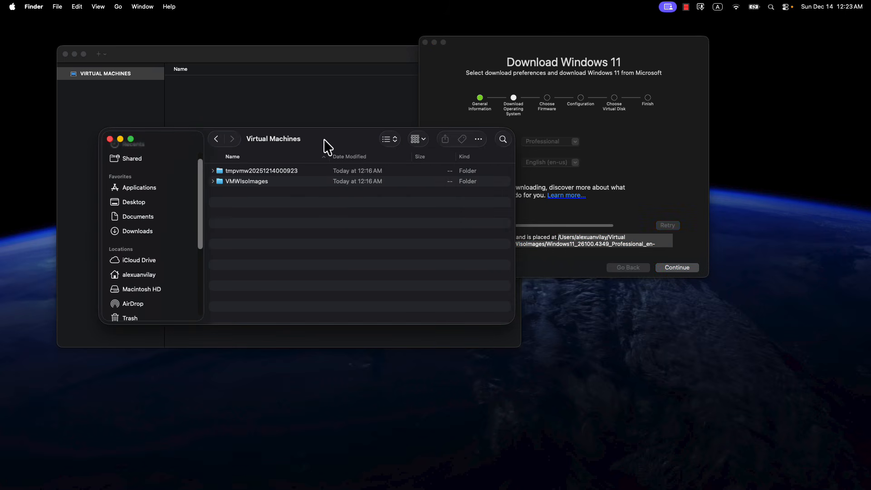
- Confirm the 5.27 GB Windows 11 ISO in VMWIsoImages, then continue to firmware selection
drag(322, 139, 262, 190)
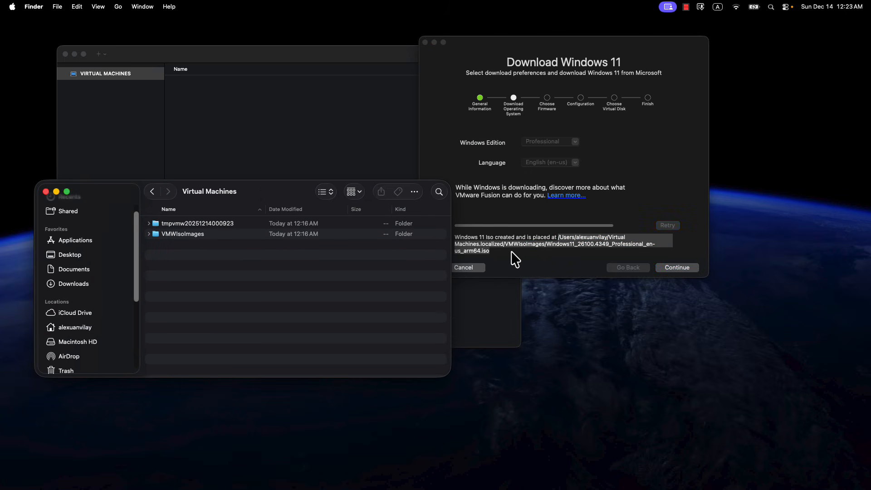
double_click(196, 236)
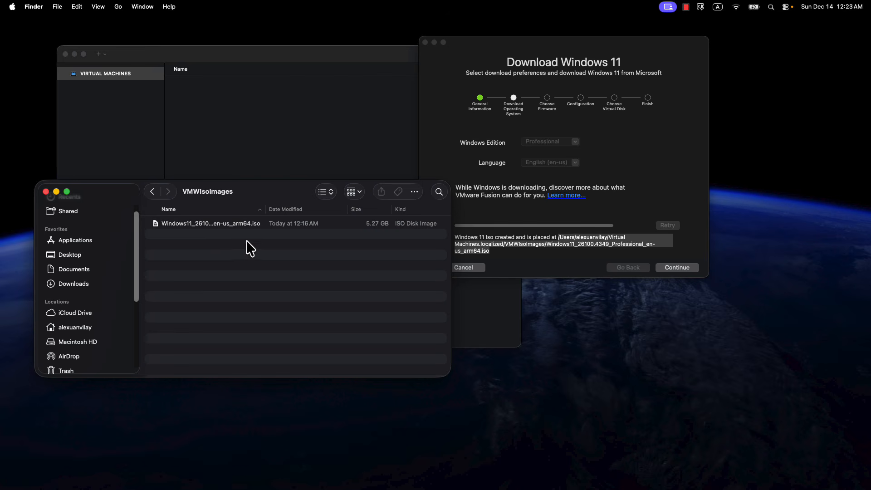
click(232, 226)
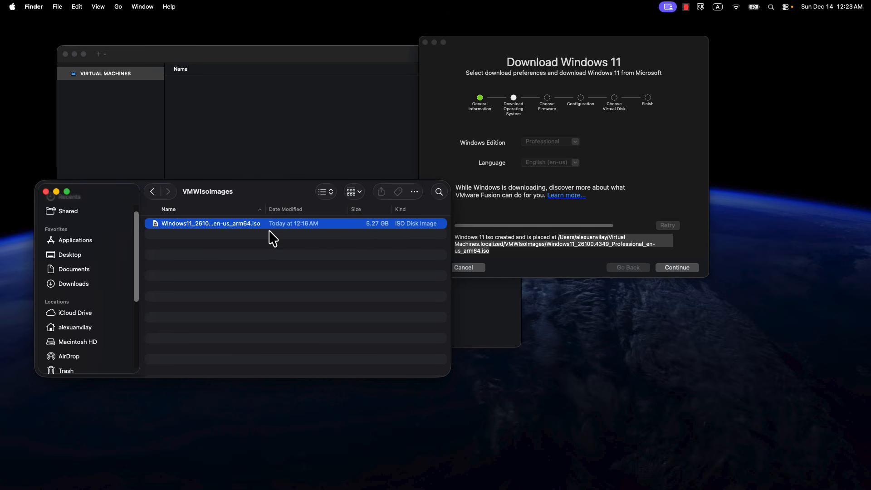
click(665, 174)
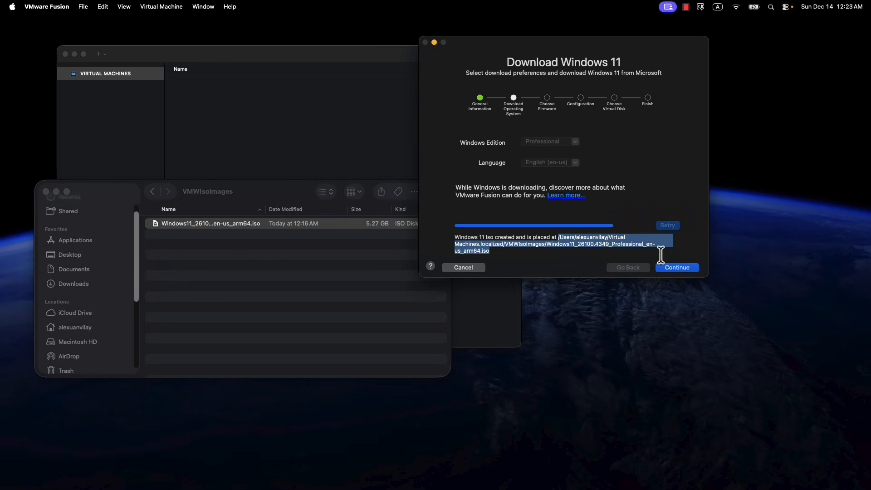
click(675, 268)
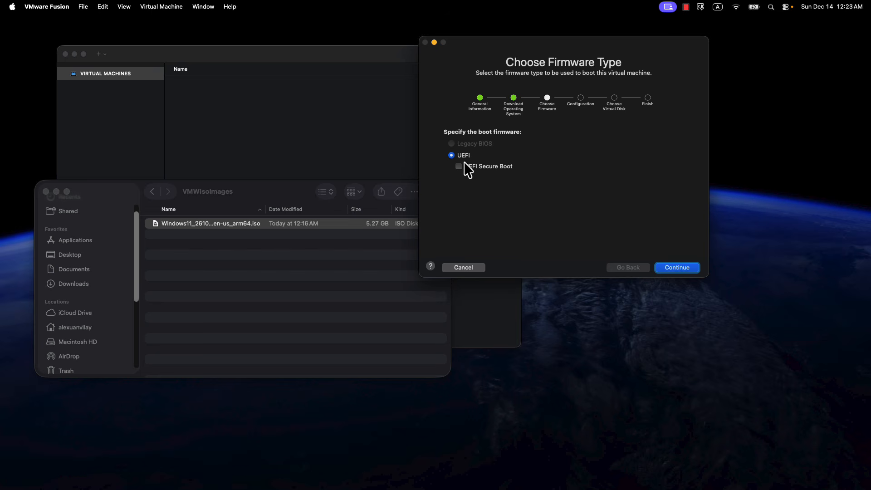
- Keep UEFI, generate a random TPM encryption password, and copy it to the clipboard
click(684, 270)
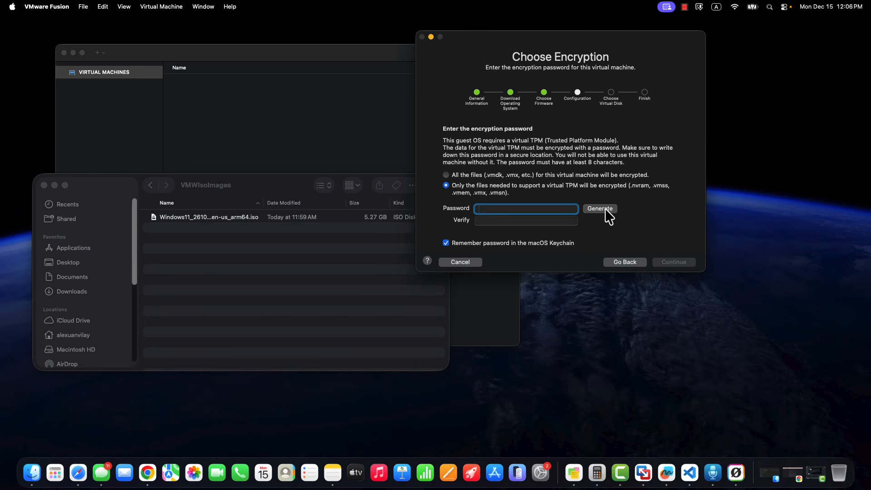
click(605, 209)
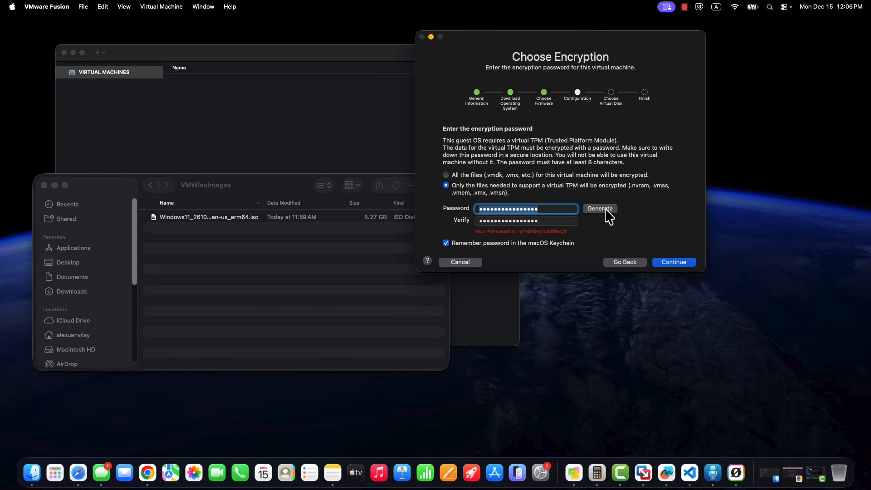
double_click(540, 232)
drag(575, 237, 550, 241)
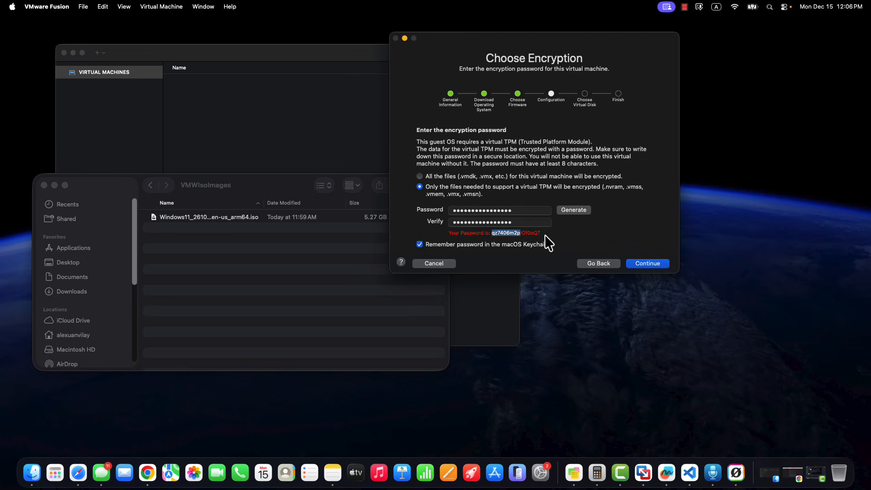
drag(492, 234, 550, 239)
right_click(532, 232)
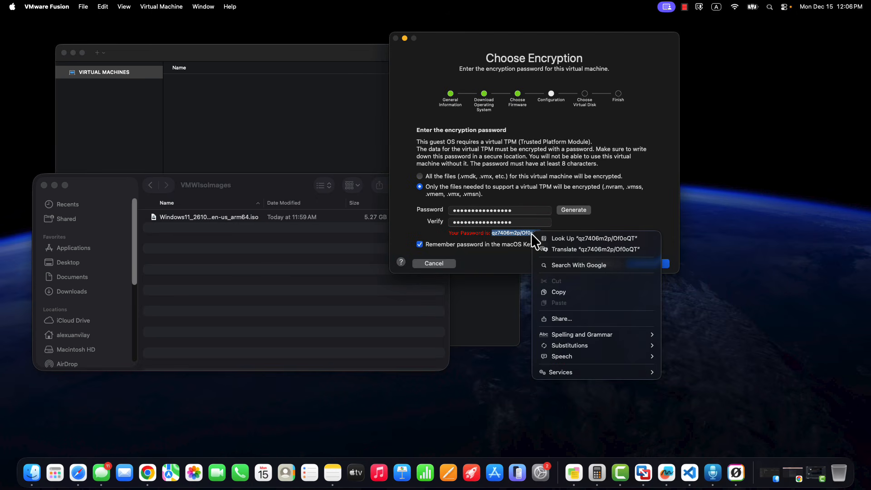
click(567, 292)
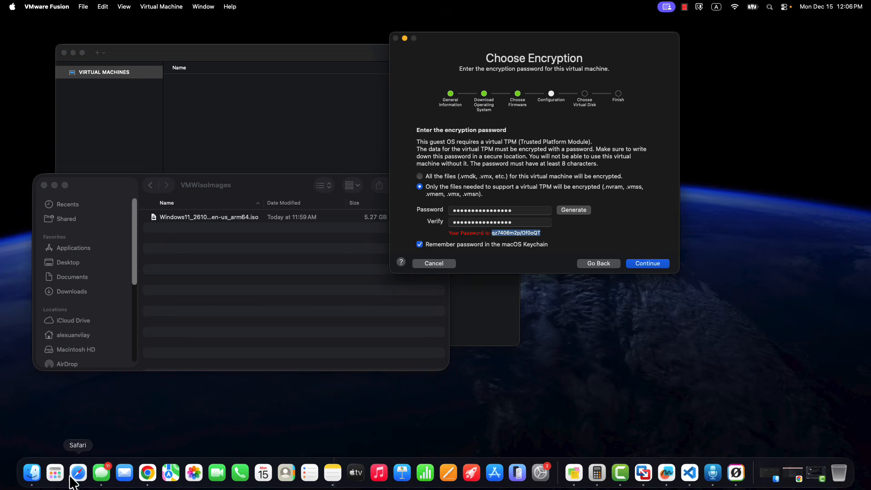
- Launch Stickies from Launchpad and paste the copied encryption password into a new note
click(55, 472)
text(stickies)
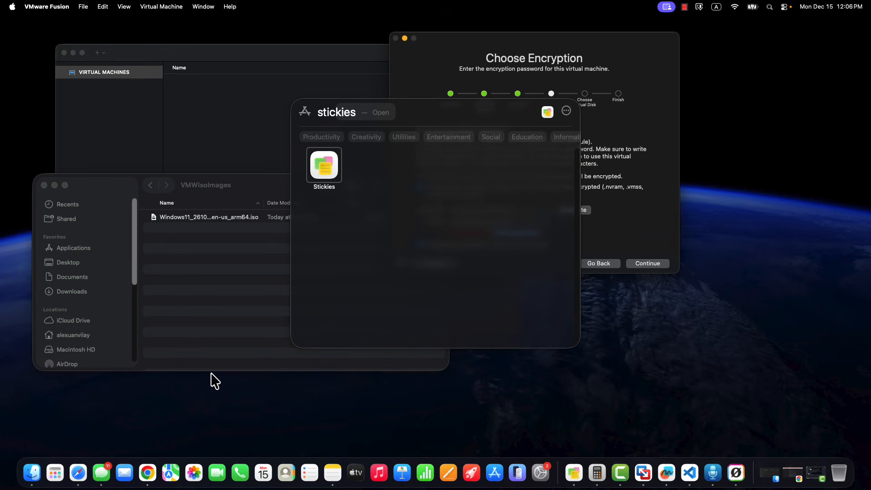
click(326, 193)
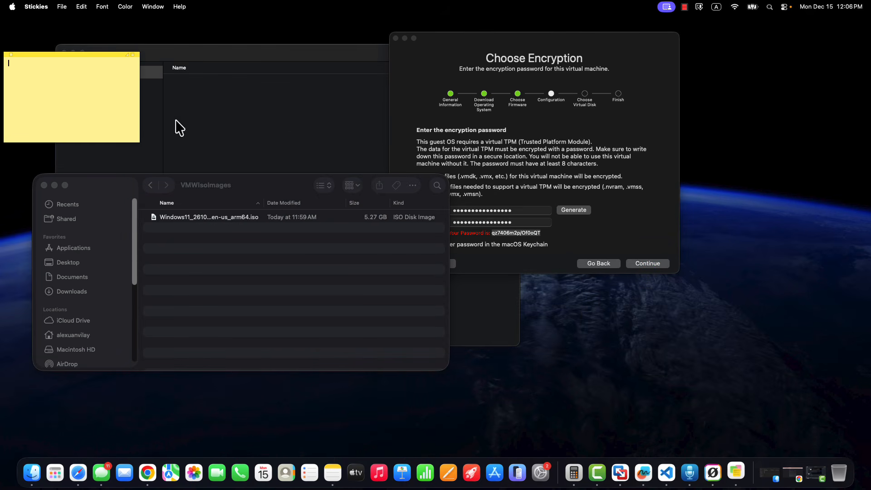
key(super+v)
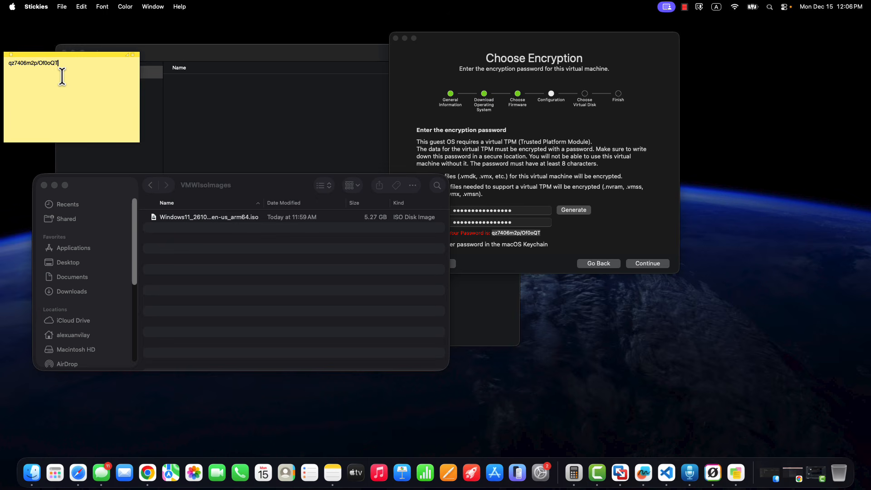
click(560, 237)
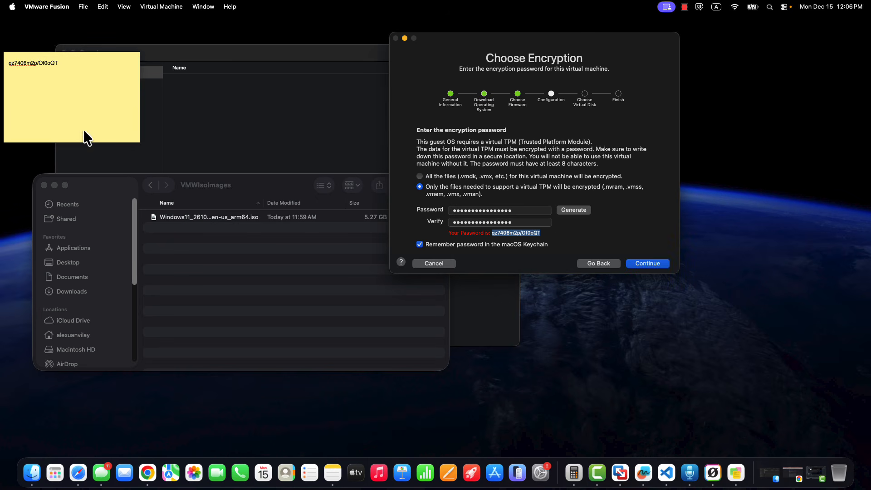
click(83, 62)
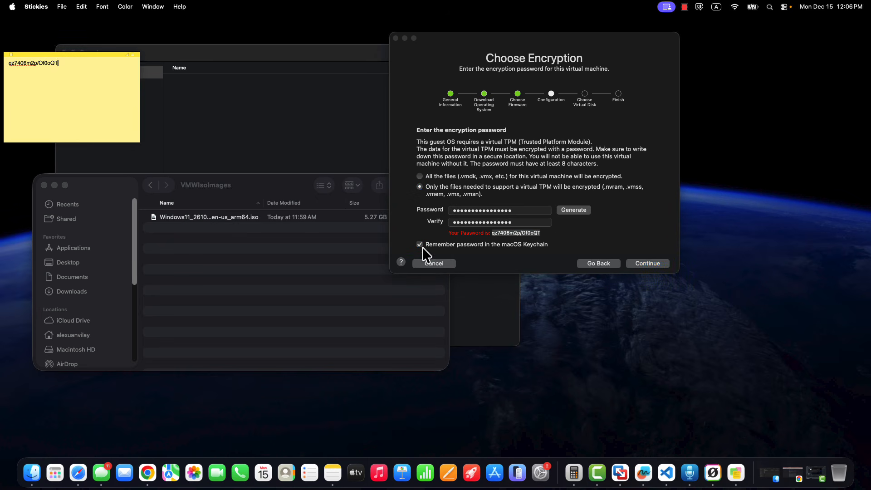
- Accept the encryption password and keep a new virtual disk
click(654, 264)
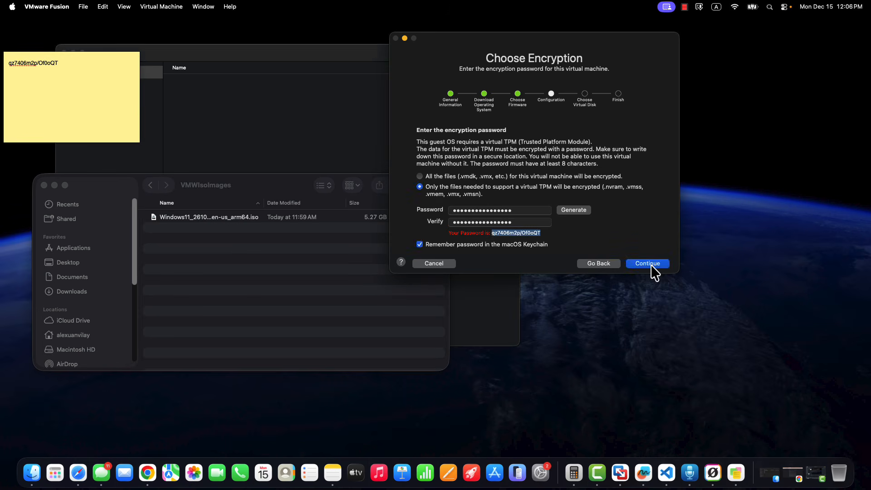
click(653, 264)
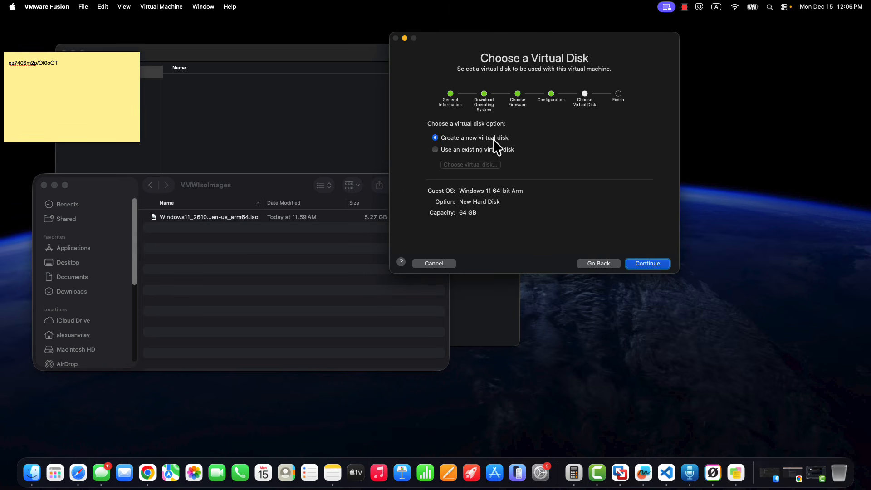
click(645, 271)
- Save the Windows 11 64-bit Arm VM in the Virtual Machines folder via Customize Settings
click(534, 242)
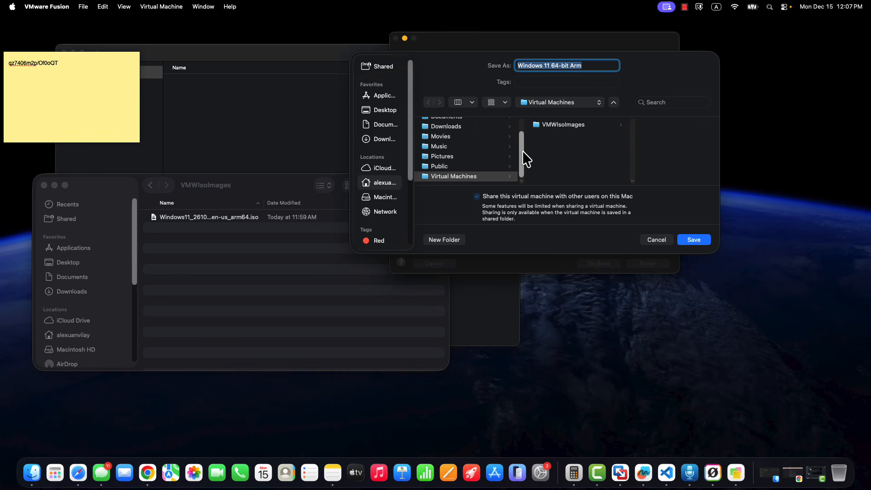
scroll(484, 153, up, 1)
scroll(485, 156, down, 1)
click(453, 176)
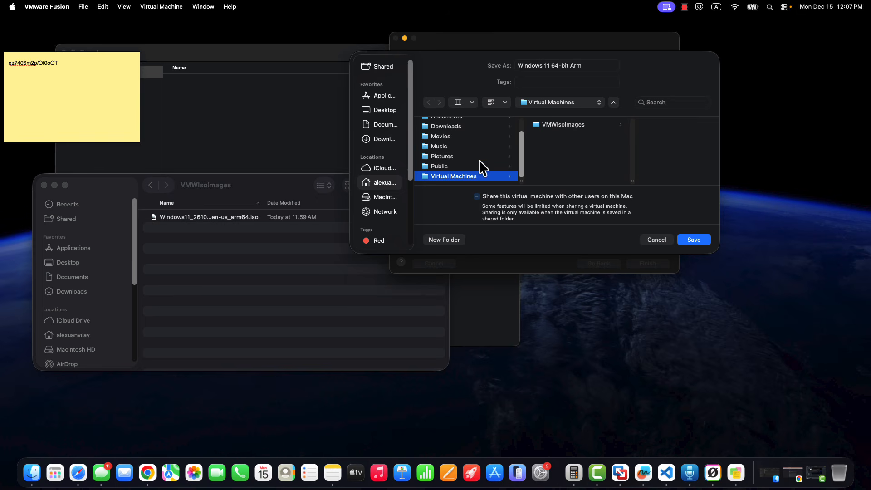
click(694, 240)
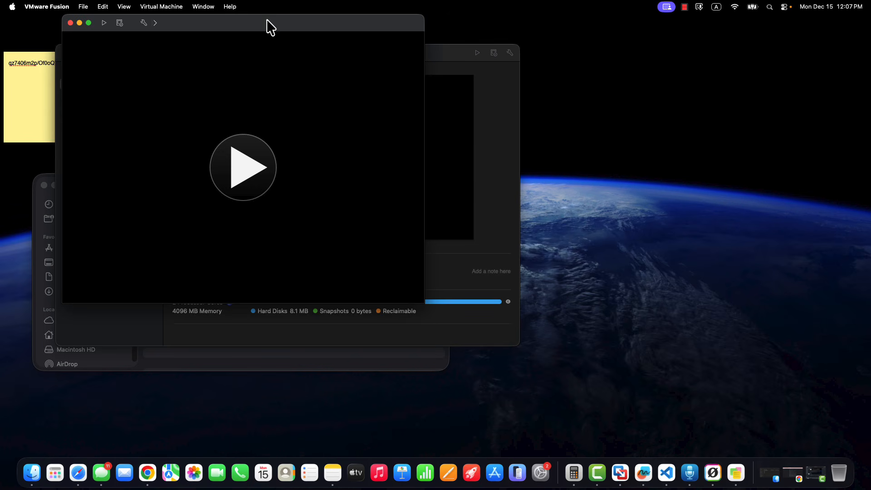
- Raise the VM's memory from 4096 MB to 8192 MB in Processors & Memory settings
drag(269, 25, 242, 83)
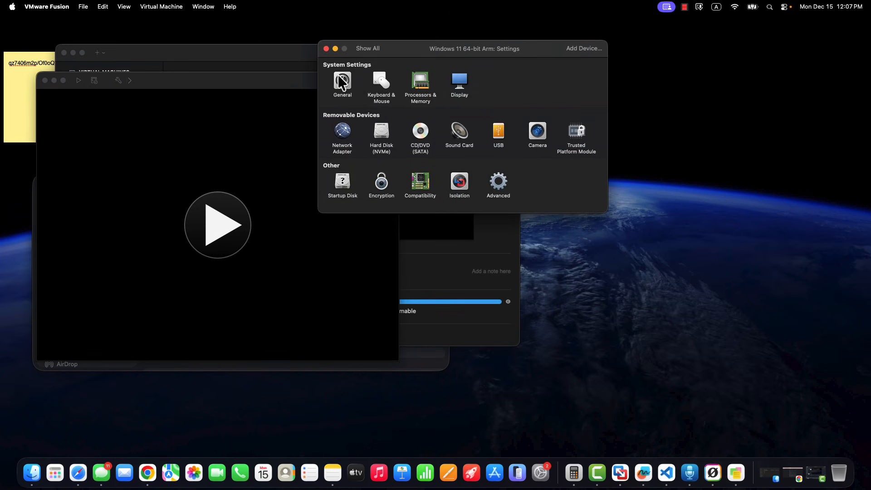
click(420, 86)
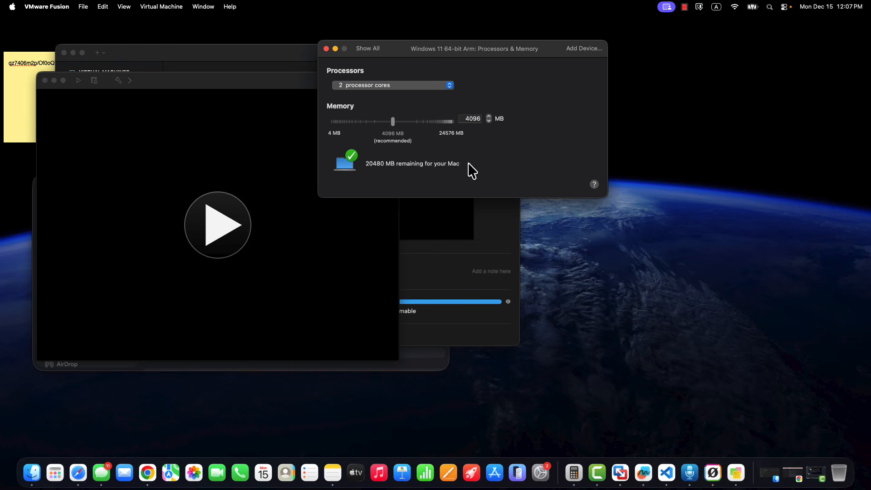
click(480, 118)
drag(480, 118, 469, 118)
click(327, 49)
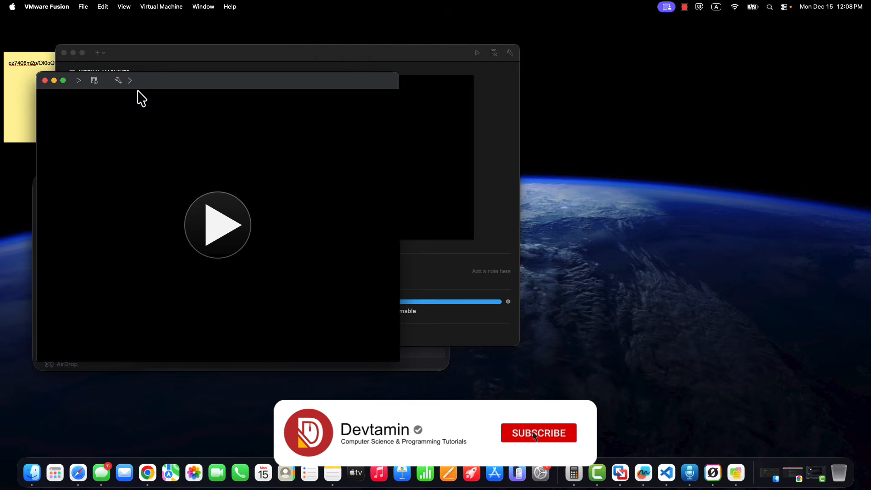
click(293, 57)
click(50, 127)
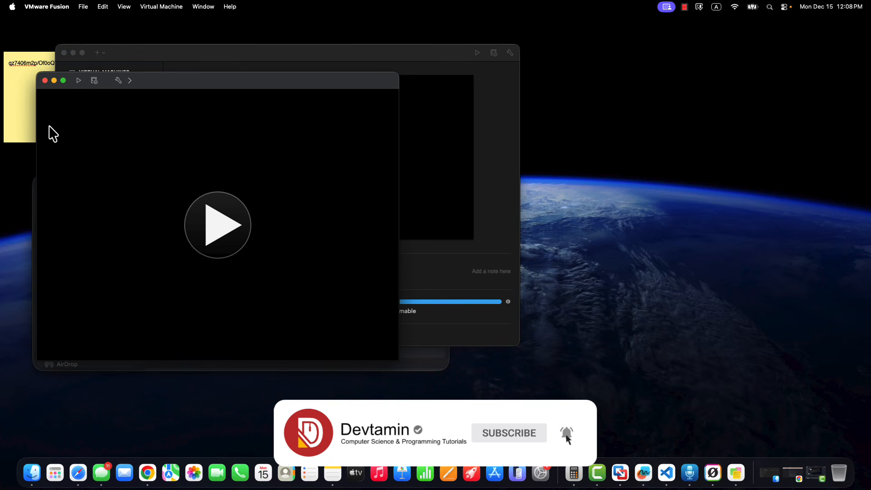
click(118, 81)
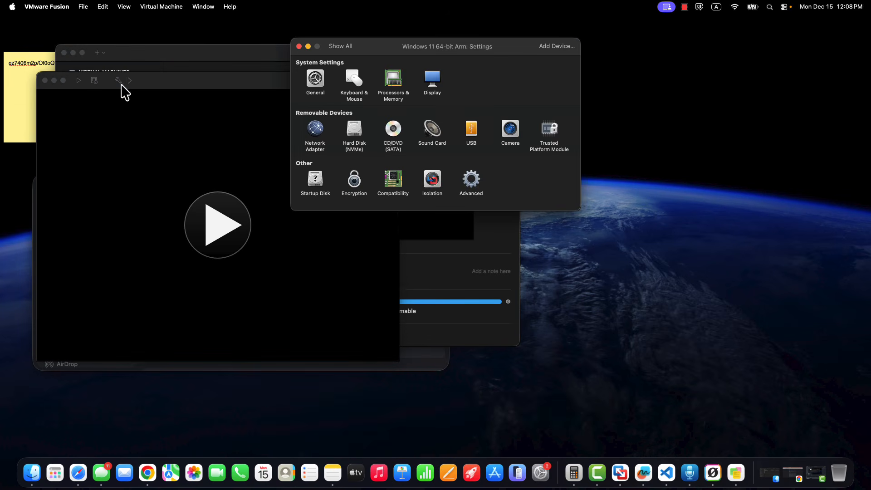
click(394, 90)
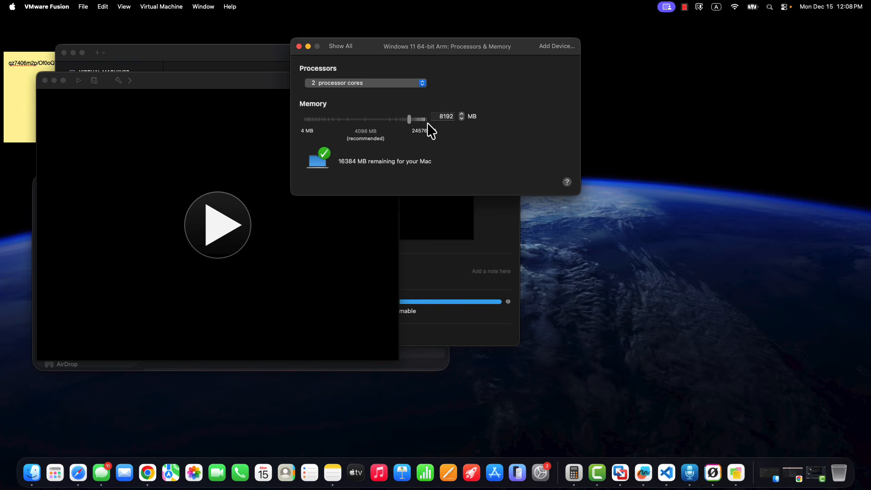
click(299, 47)
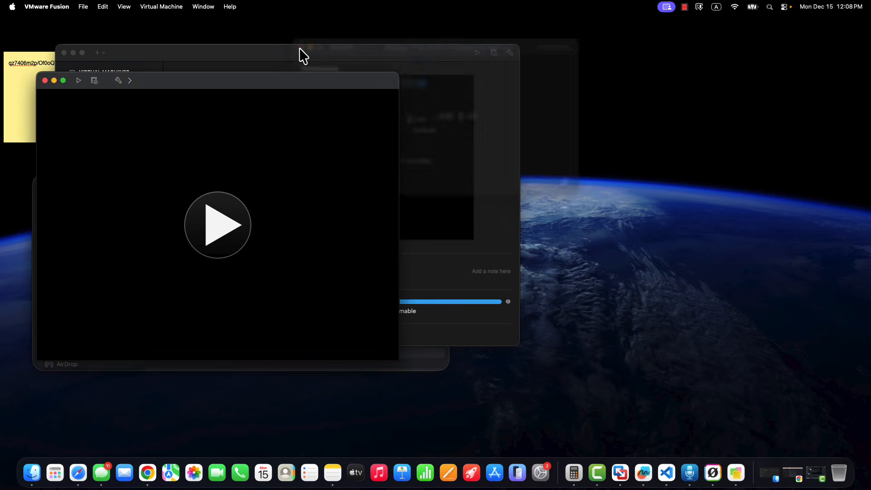
- Start the Windows 11 VM, release the mouse, and move its console window up-right
click(215, 227)
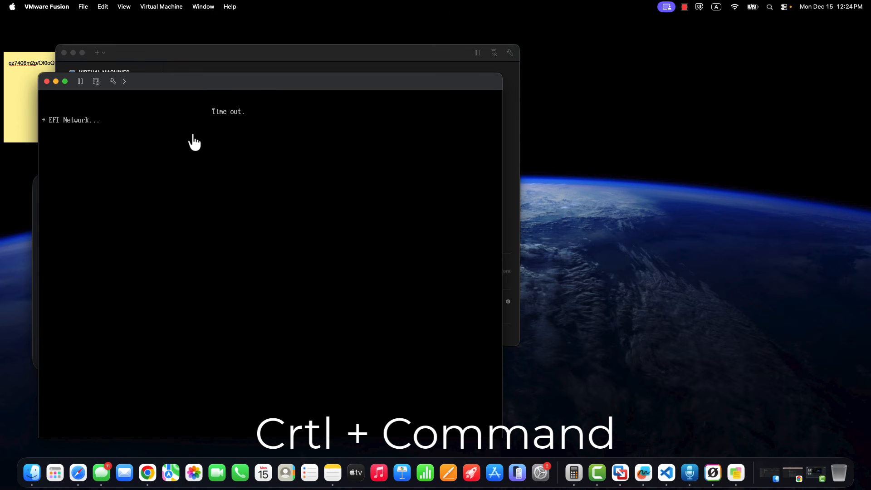
key(ctrl+super)
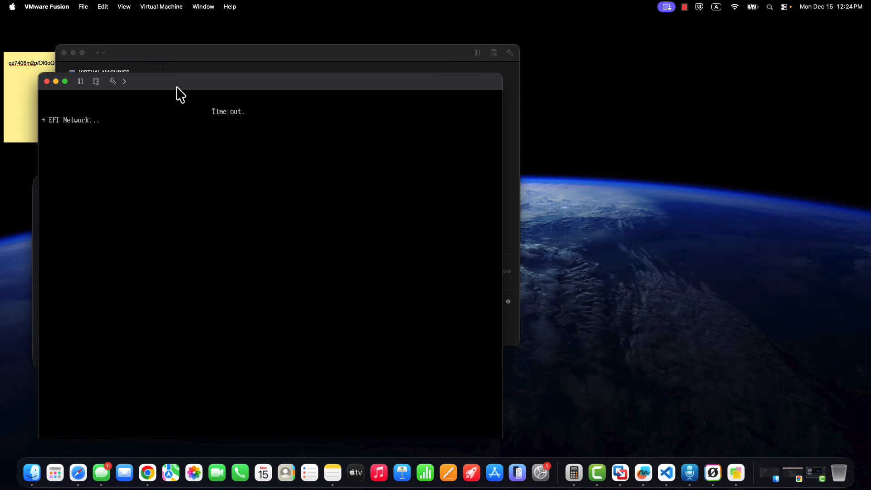
drag(176, 87, 265, 66)
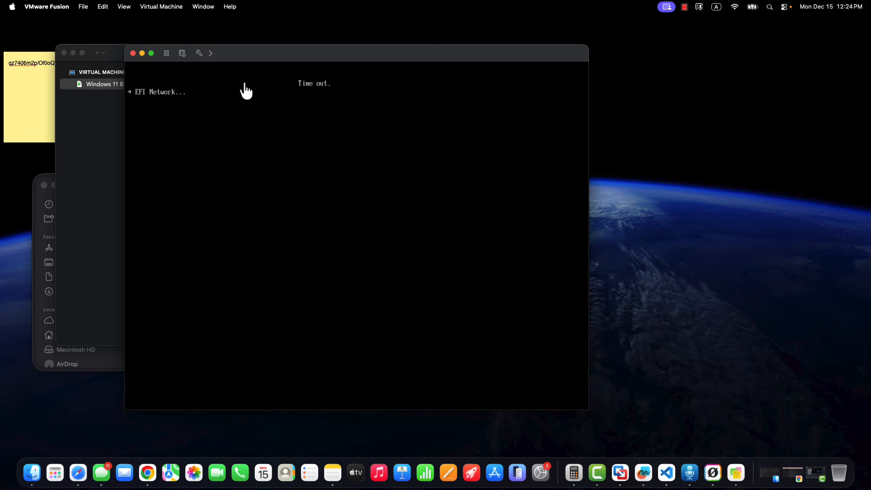
- Add a Shut Down button to the VM toolbar and use it to power off the VM
right_click(232, 55)
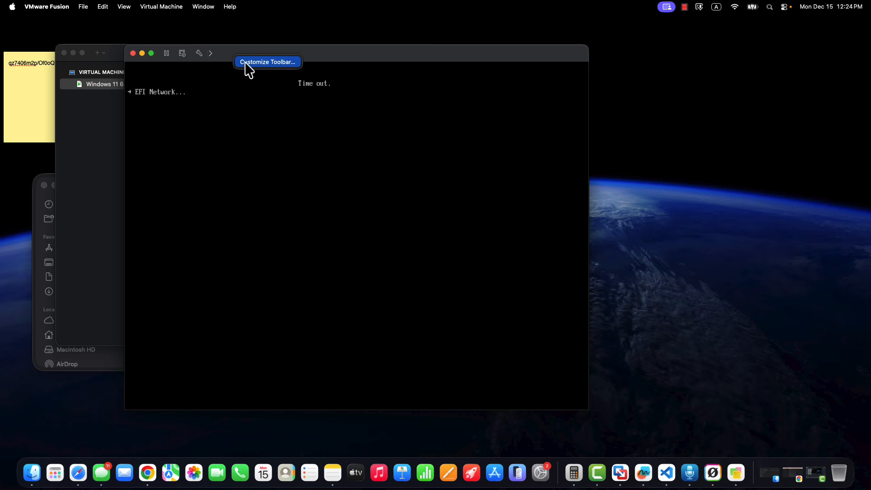
click(249, 68)
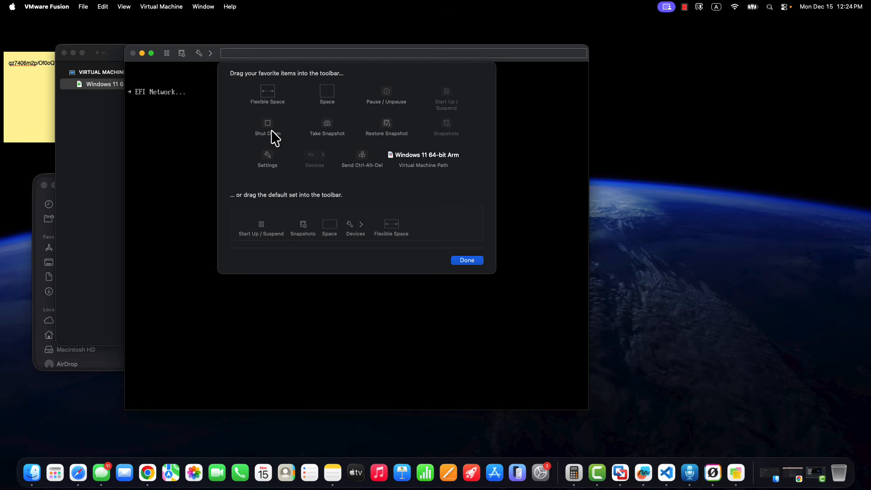
drag(268, 127, 199, 56)
click(468, 259)
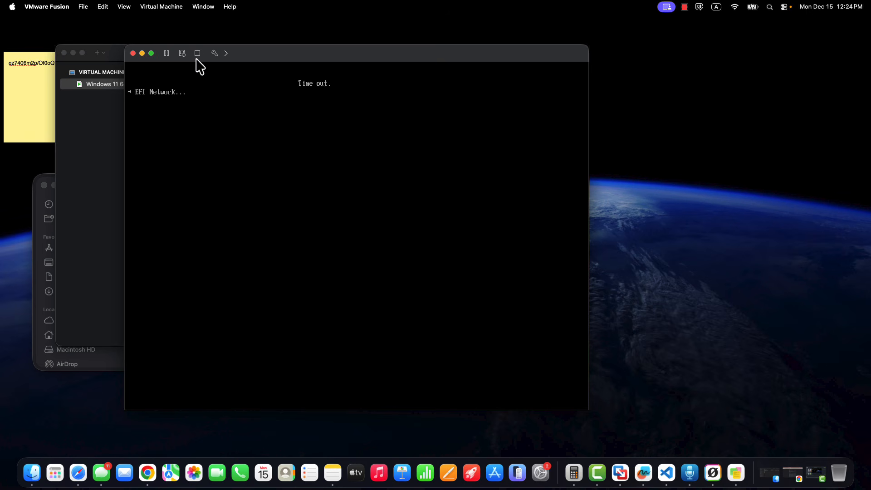
click(197, 54)
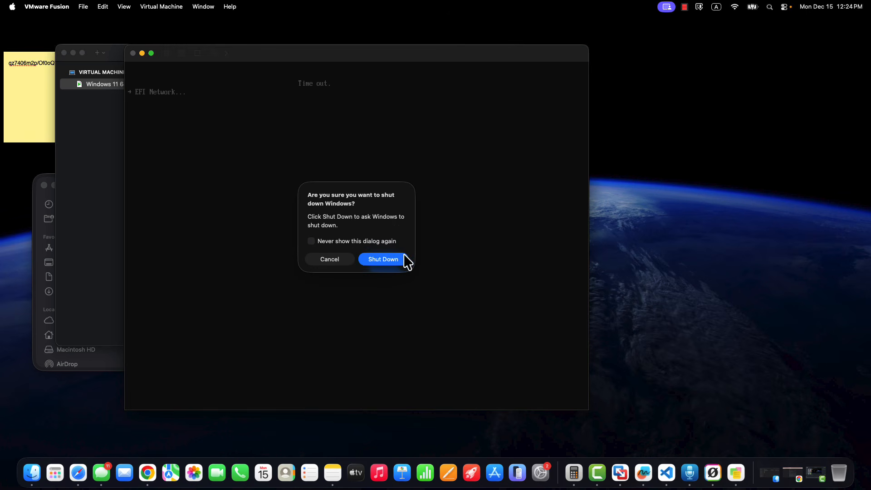
click(387, 260)
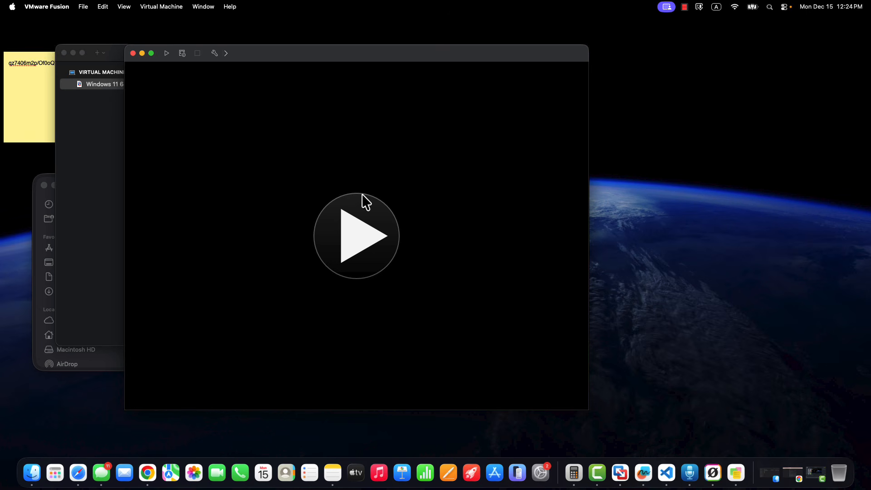
- Boot the VM from the installer disc, keeping English (United States) and US keyboard
click(360, 237)
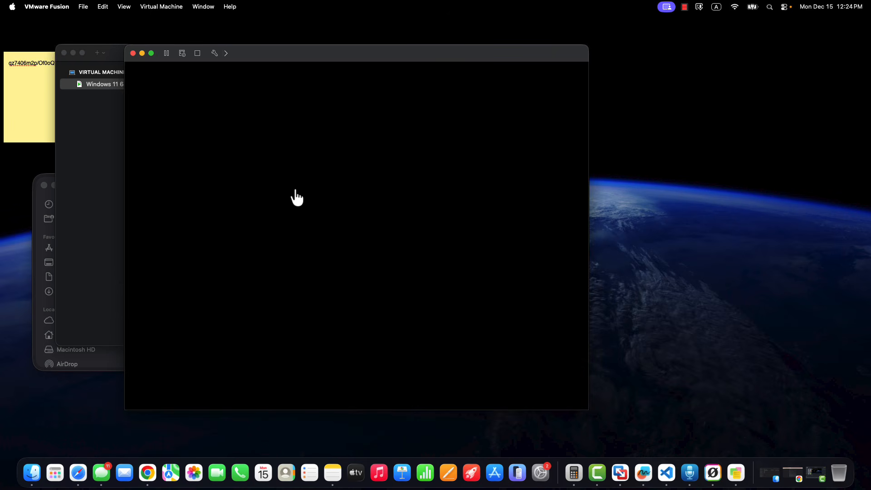
key(Return)
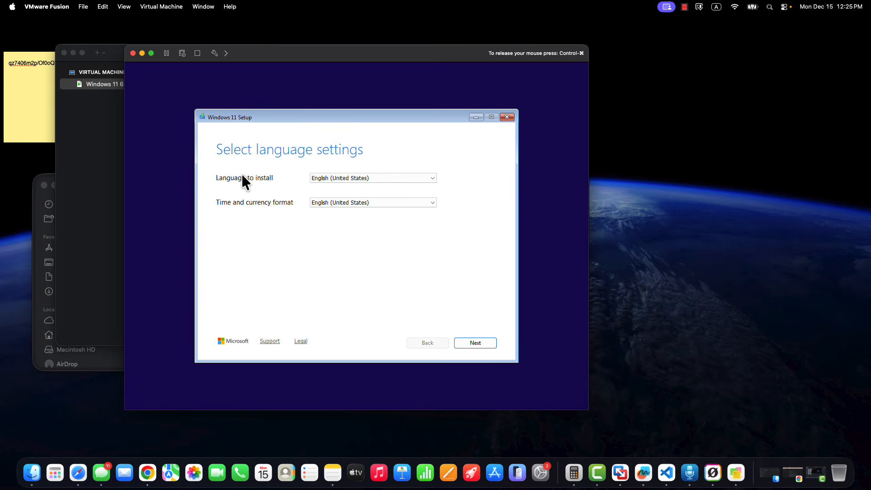
click(470, 343)
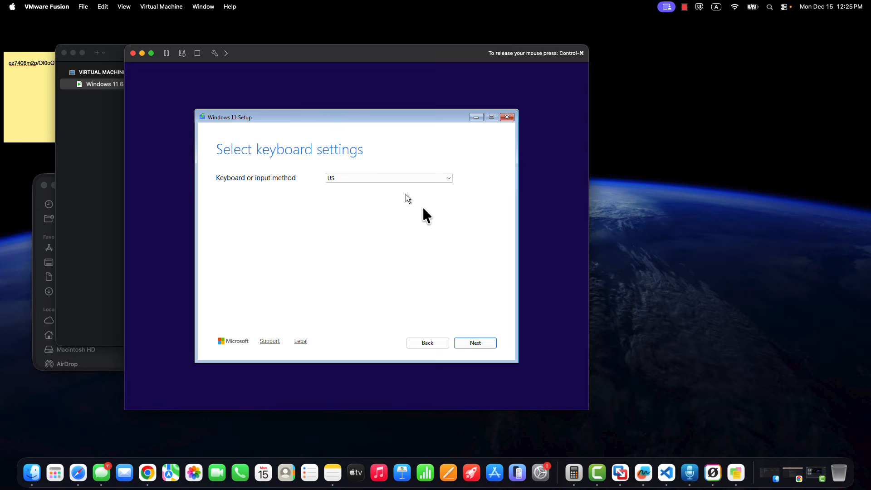
click(478, 344)
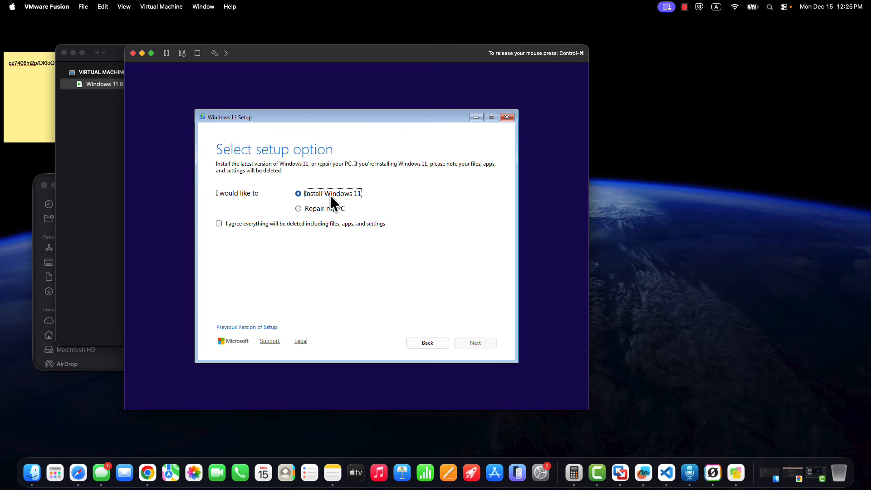
- Confirm that everything on the VM disk will be deleted, and skip the product key
click(261, 224)
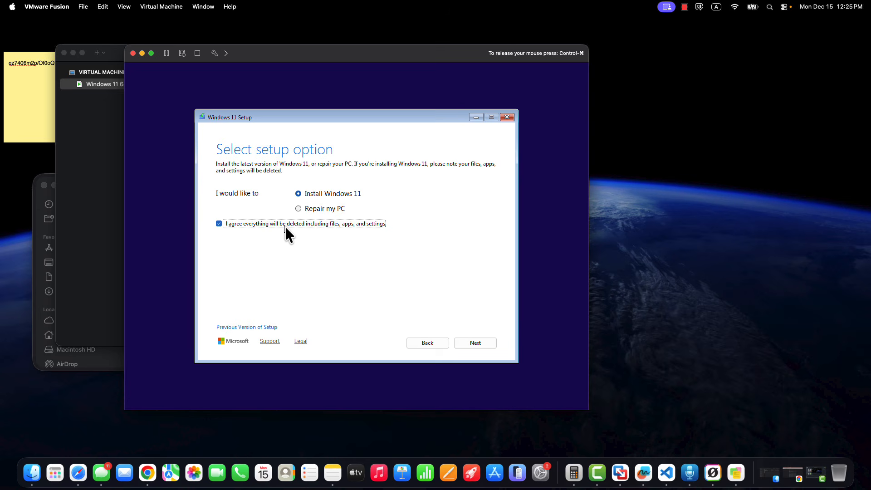
click(472, 343)
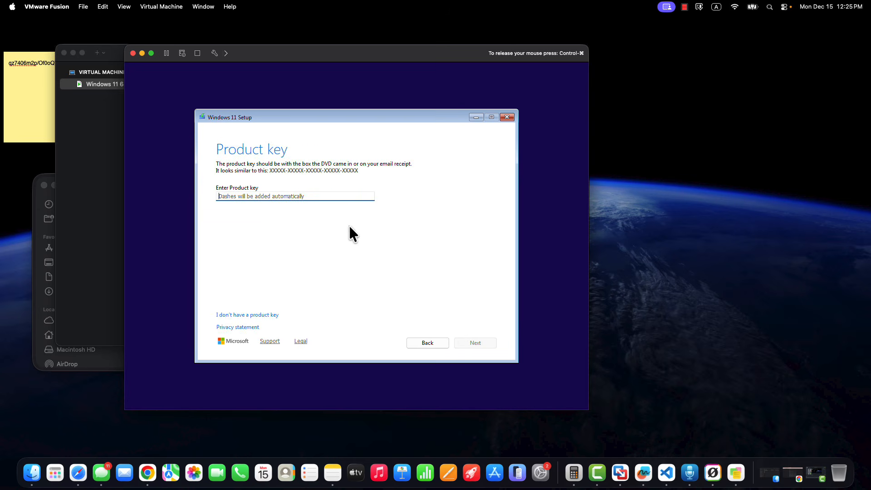
click(264, 315)
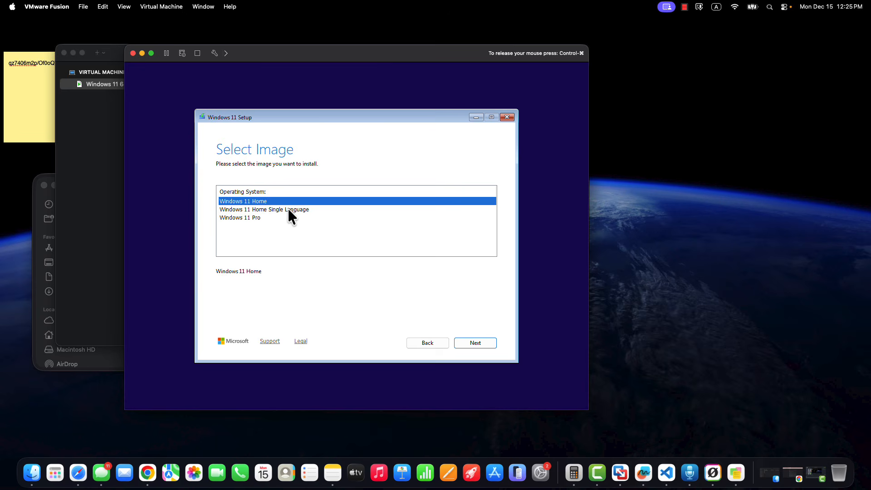
- Choose Windows 11 Home as the edition and accept the license terms
click(263, 218)
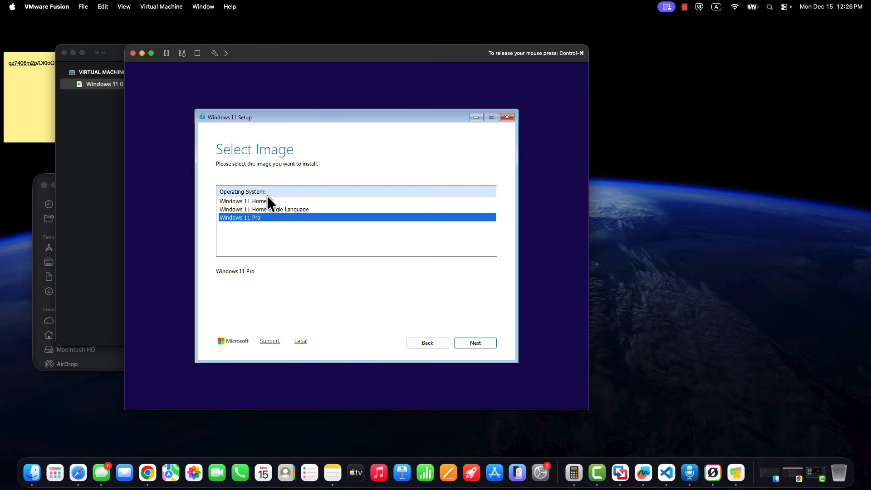
click(266, 201)
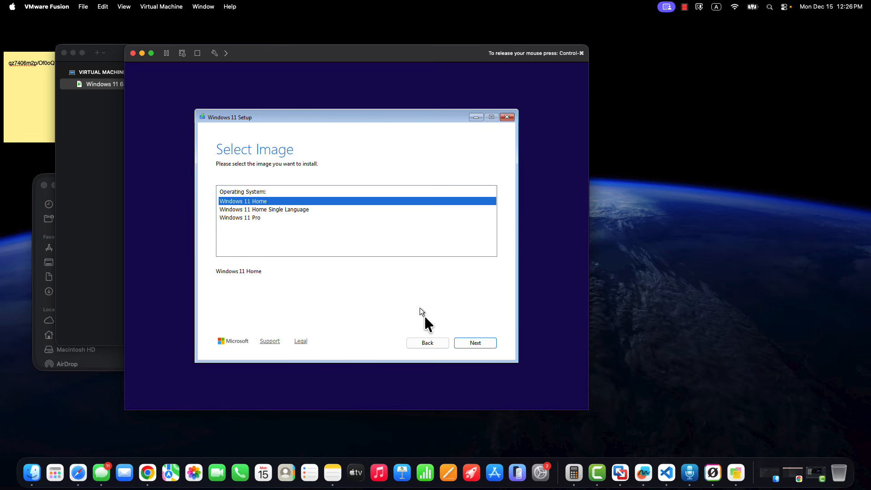
click(467, 341)
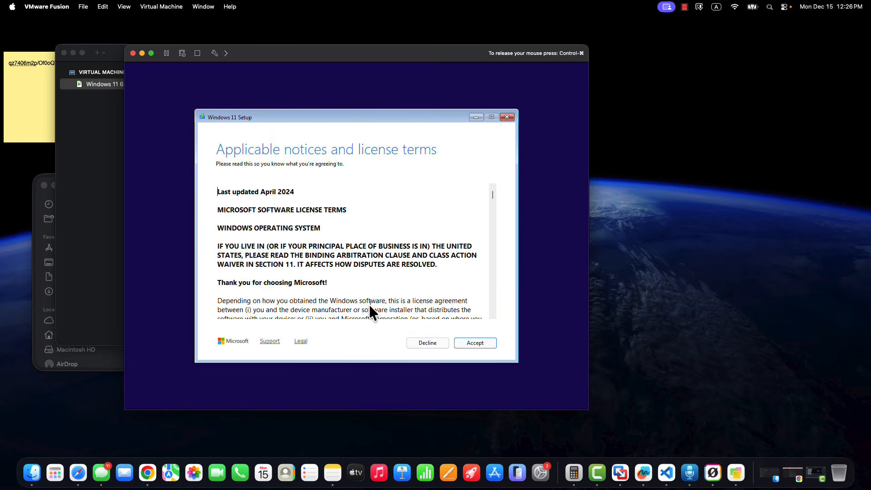
scroll(368, 301, down, 5)
scroll(369, 295, down, 15)
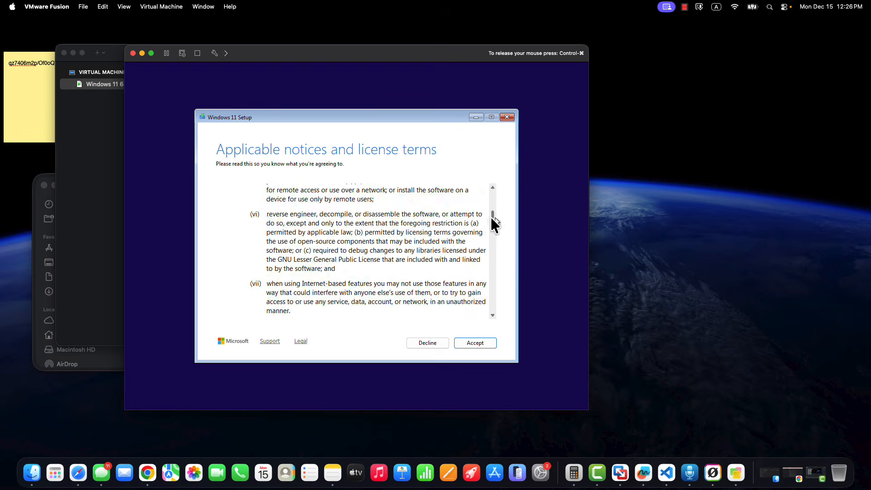
click(480, 342)
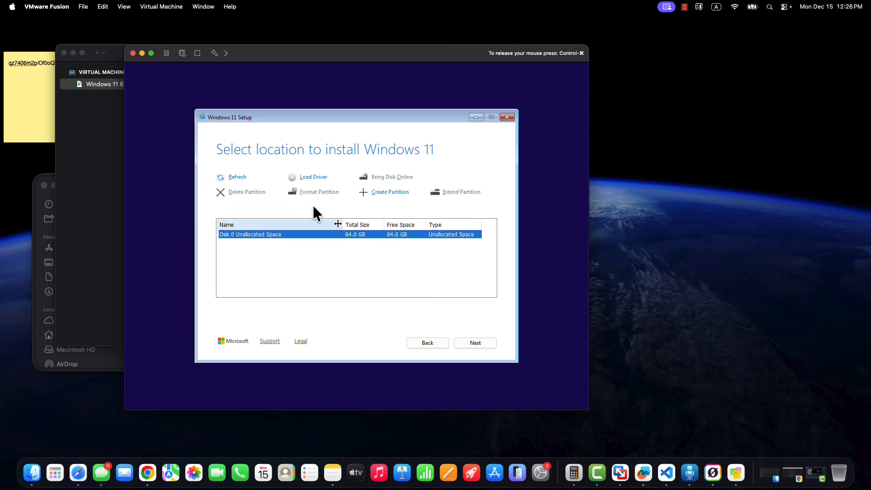
- Check the VM's Hard Disk (NVMe) setting is 64 GB, then install onto Disk 0's unallocated space
key(ctrl+super)
click(96, 96)
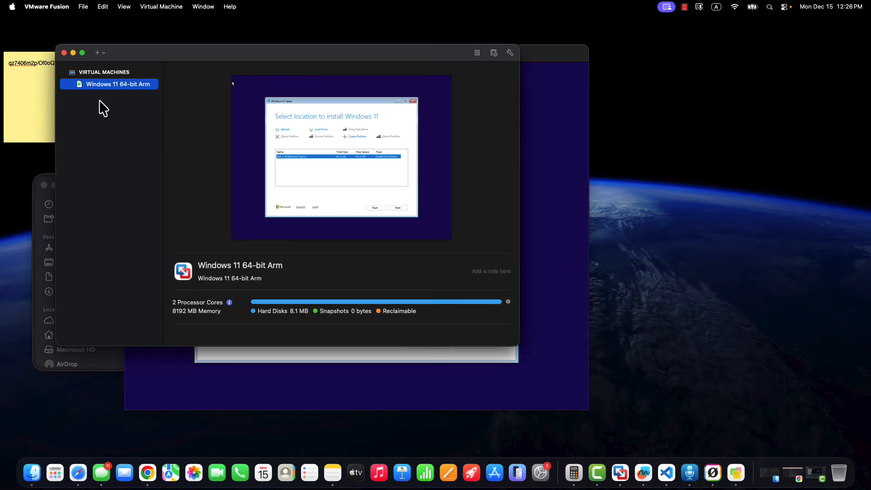
right_click(123, 84)
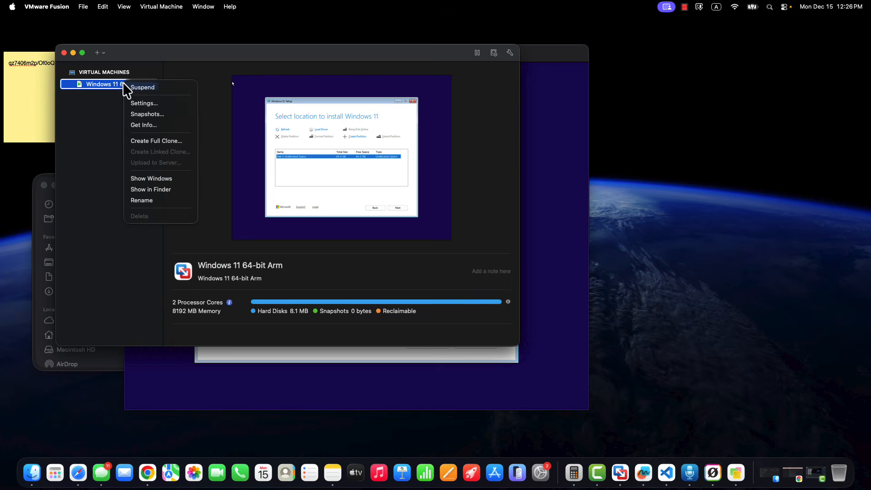
click(145, 103)
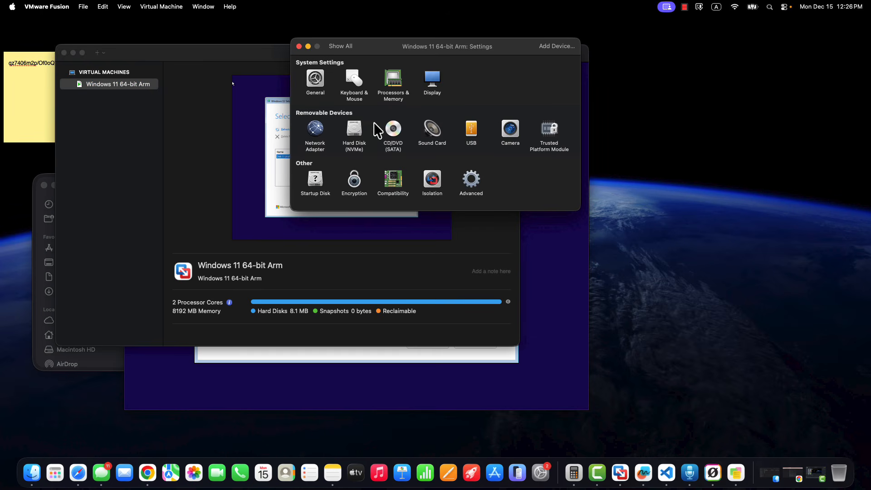
click(355, 131)
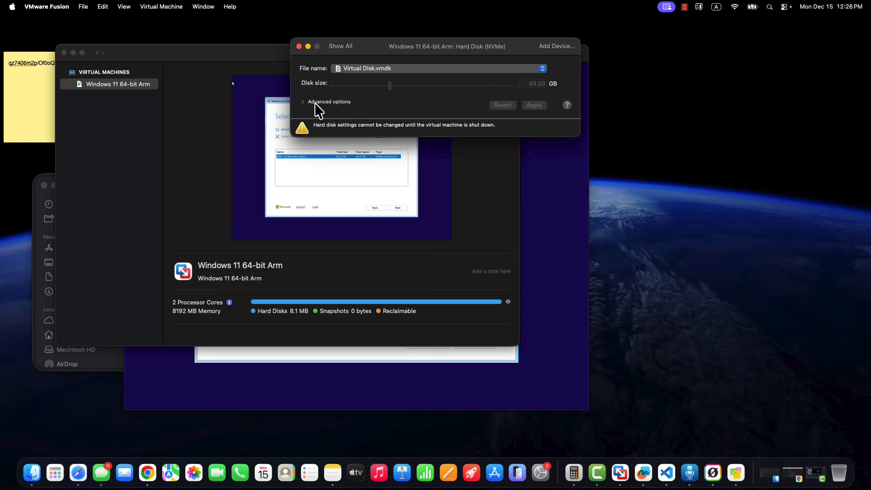
click(299, 46)
click(393, 217)
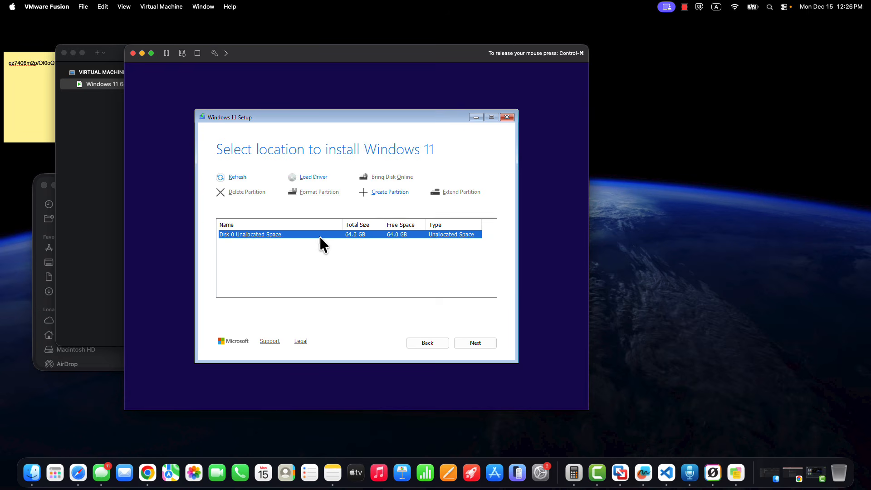
click(467, 341)
- Install Windows 11, keep United States and the US keyboard, and skip a second layout
click(471, 343)
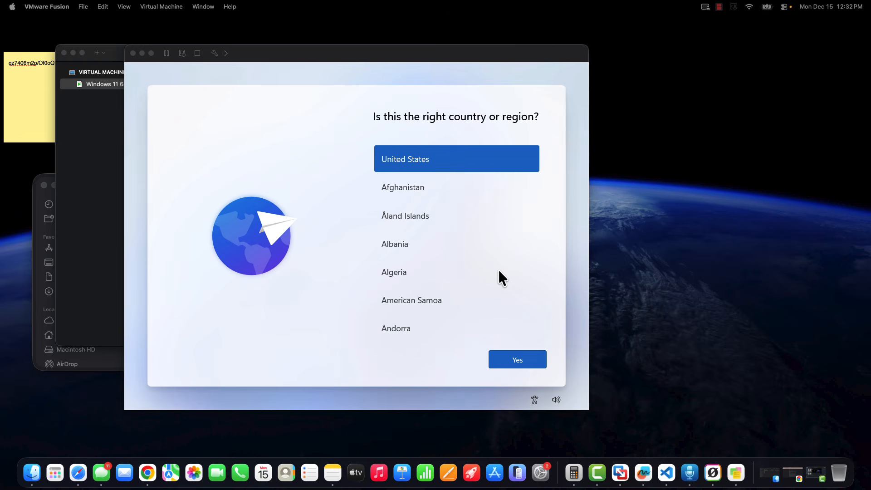
click(521, 364)
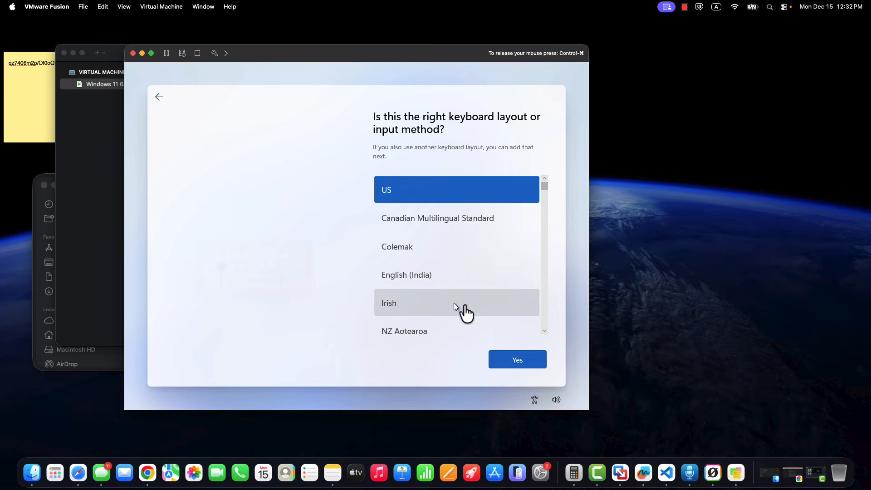
click(527, 364)
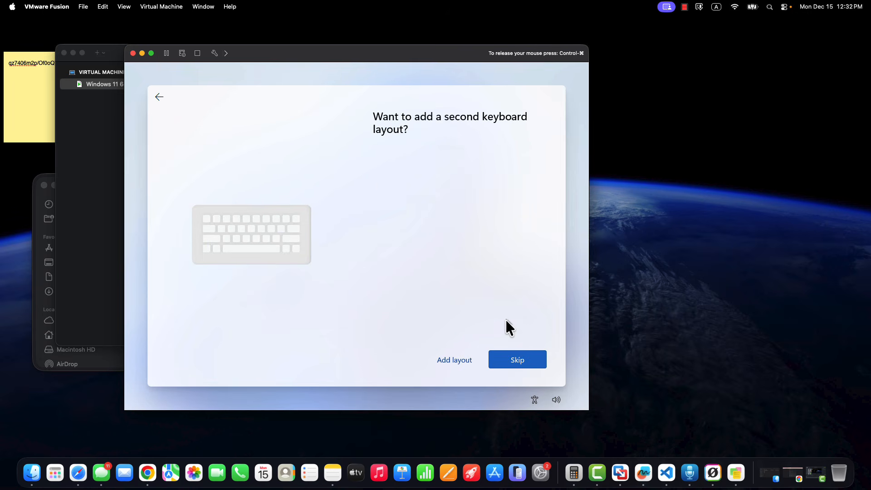
click(517, 359)
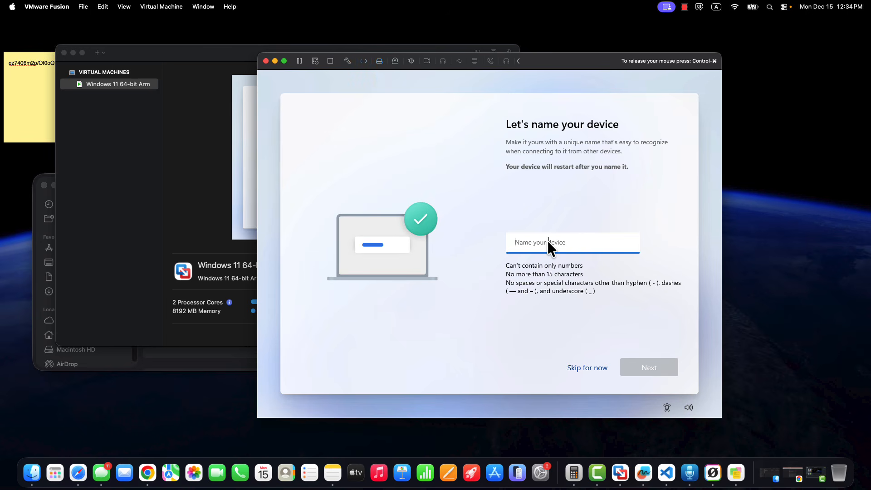
- Name the device MeMachine, then after the restart choose to create a new Microsoft account
text(Me)
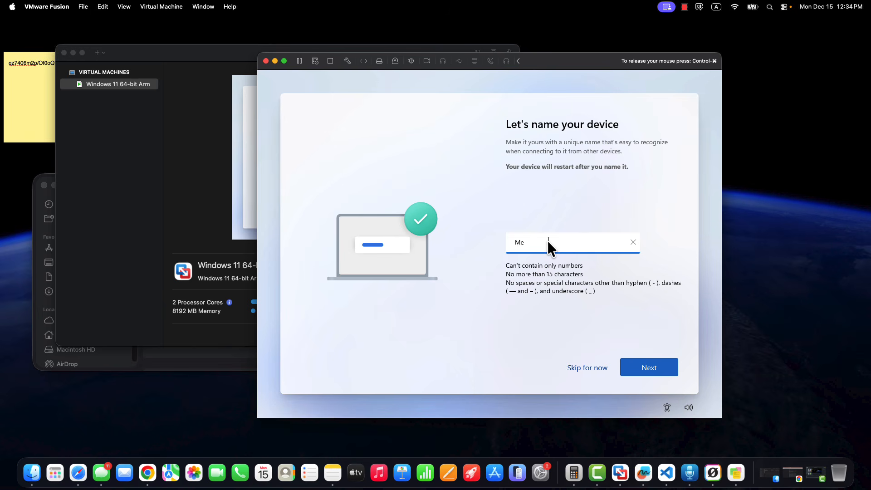
text(Machine)
click(643, 367)
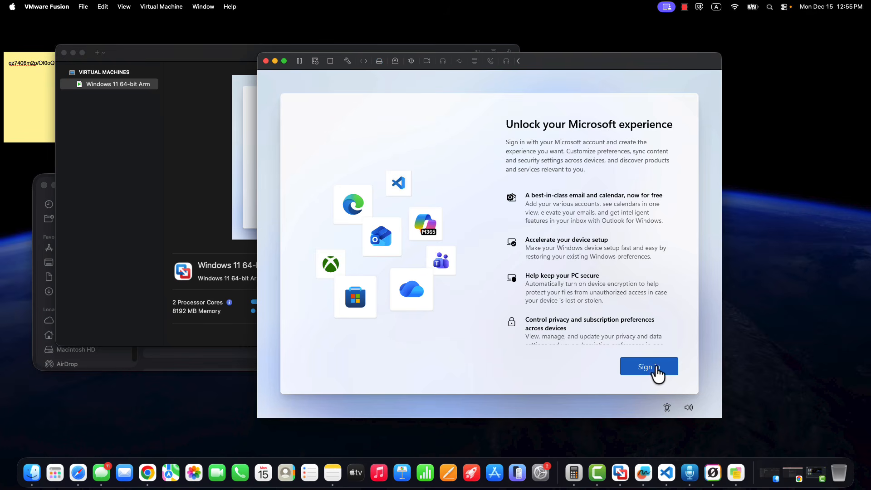
click(655, 369)
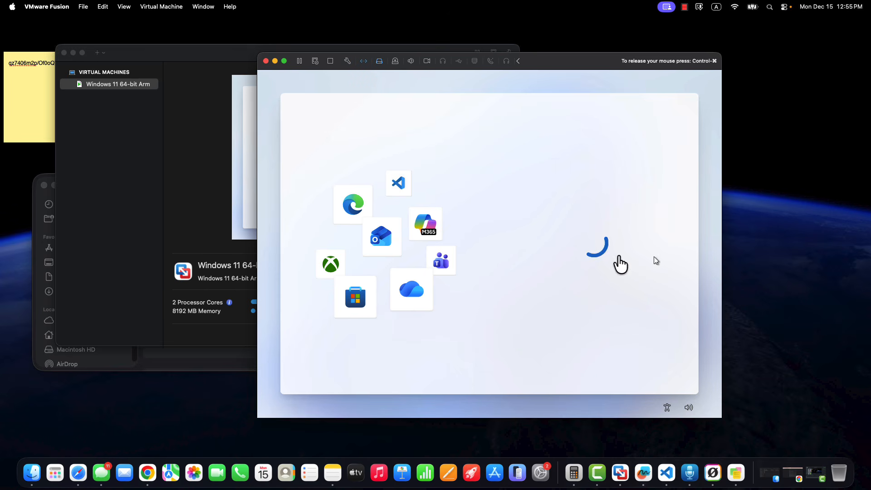
click(559, 238)
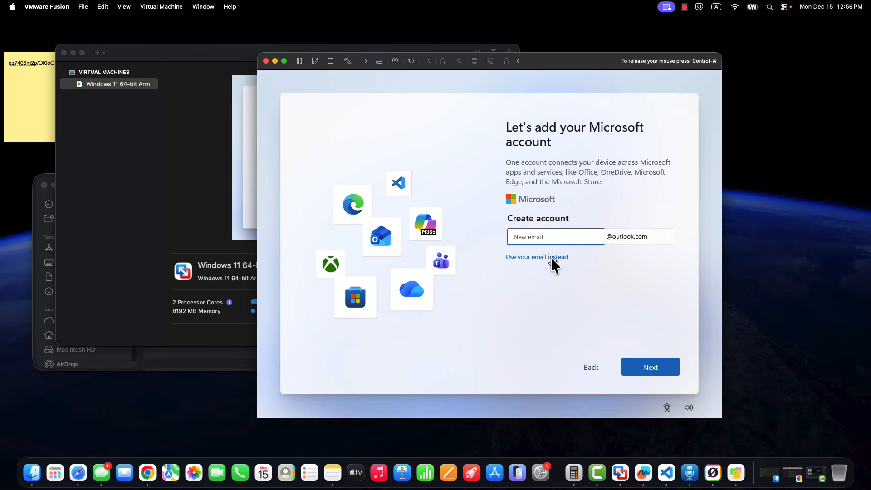
- Enter a new hotmail.com email address for the account and submit its password
click(634, 241)
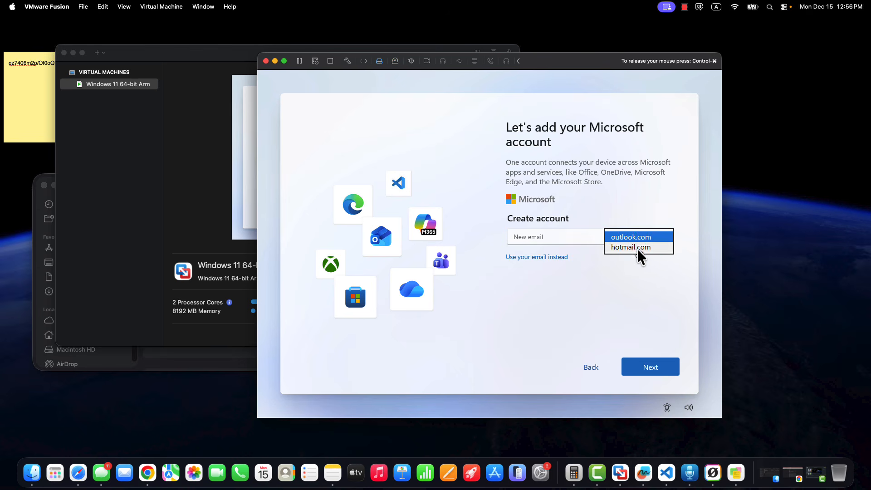
click(631, 247)
click(567, 241)
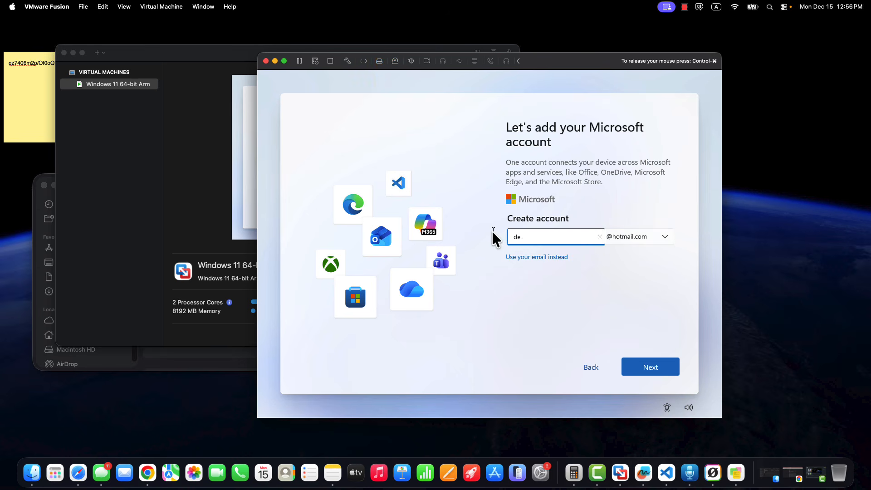
click(637, 365)
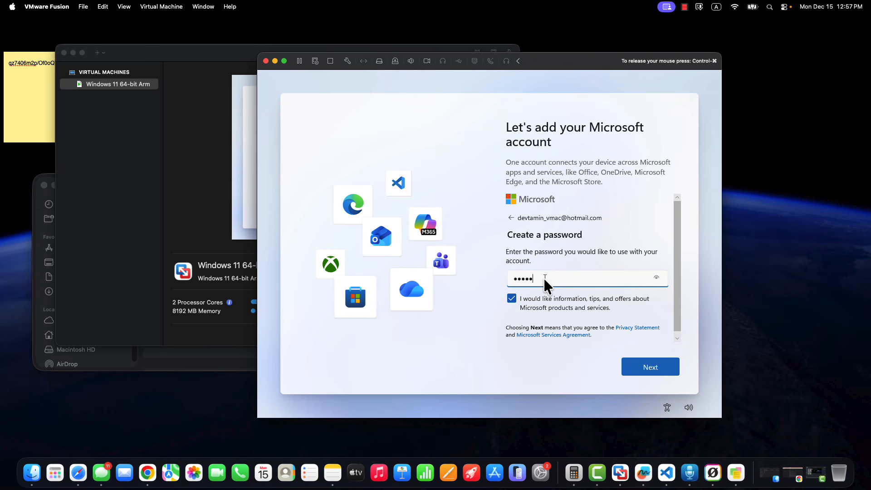
key(Return)
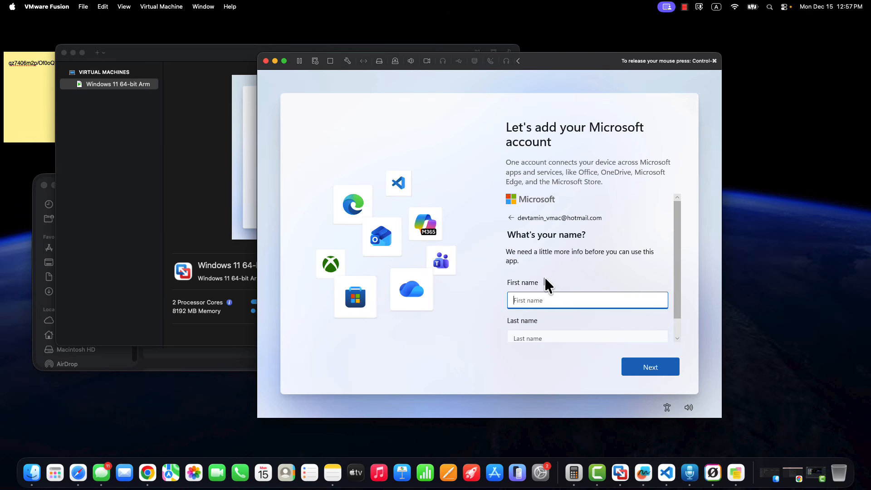
- Fill in the account holder's first and last name
click(548, 282)
scroll(674, 247, down, 1)
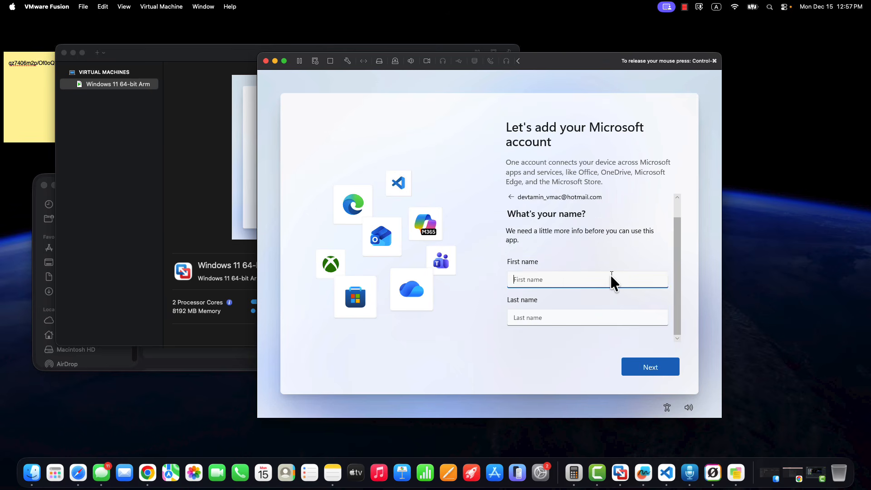
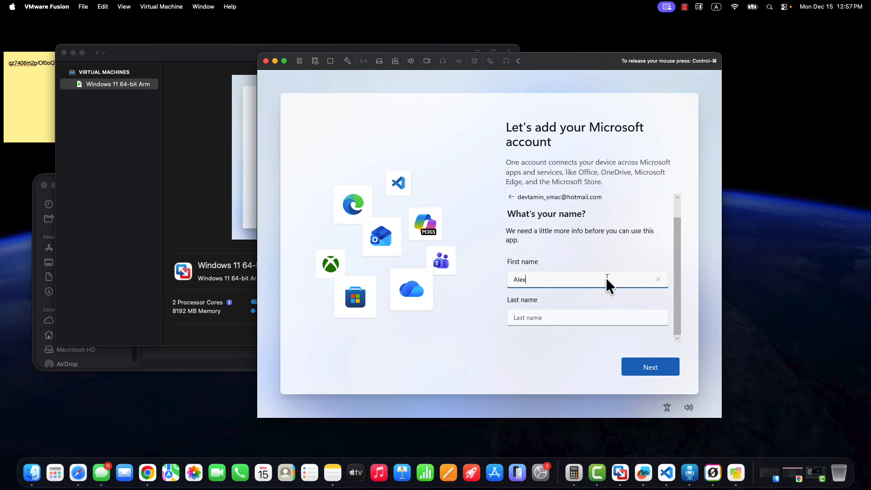
click(580, 314)
key(Return)
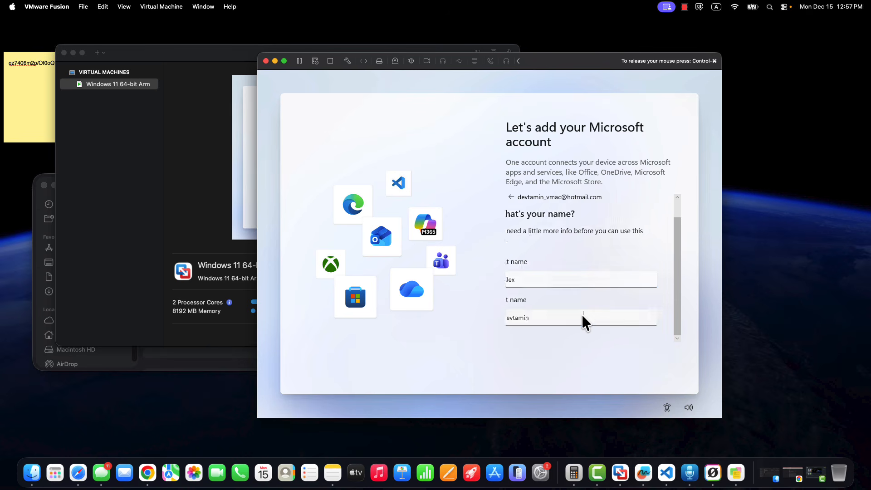
- Pick the birth month and day and submit the birthdate
scroll(590, 298, down, 2)
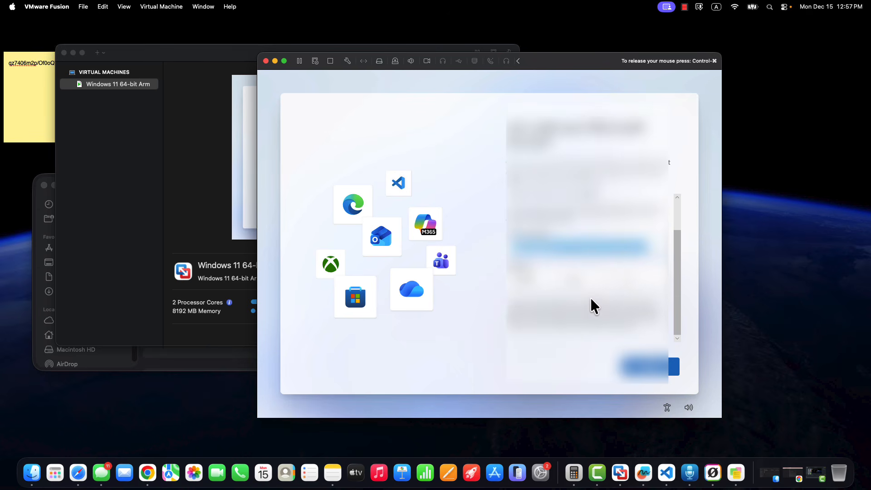
click(542, 272)
click(538, 248)
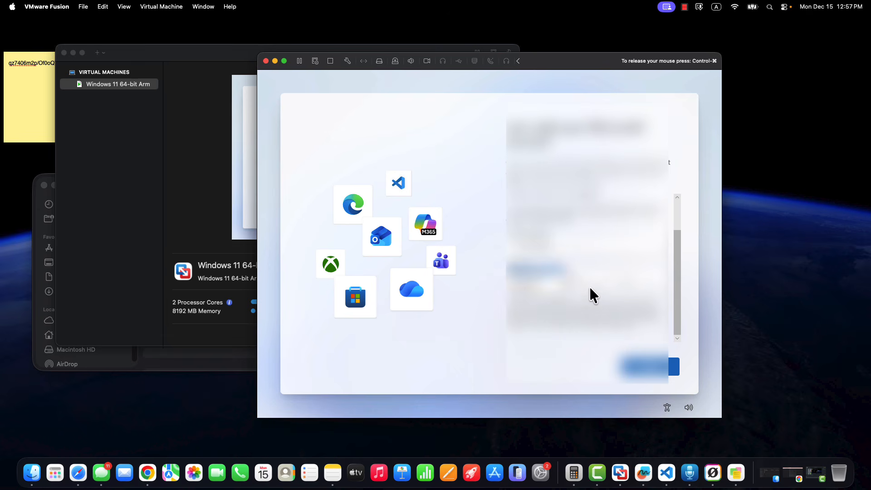
click(589, 281)
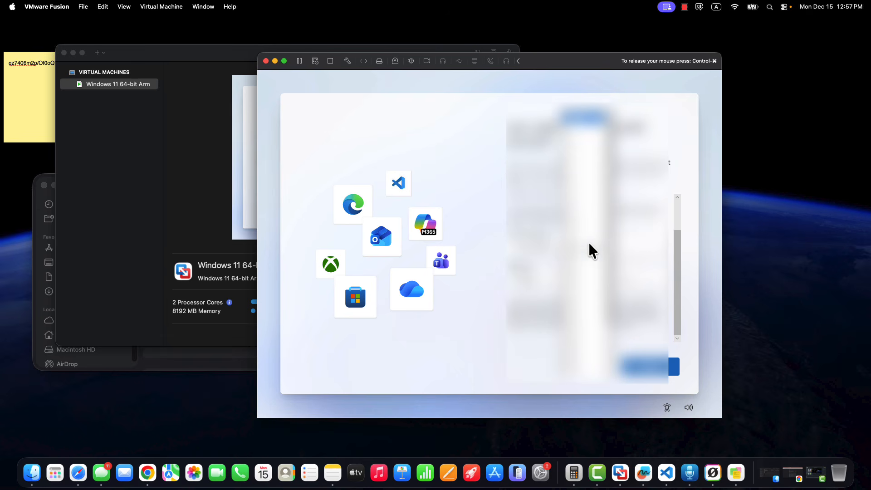
click(587, 134)
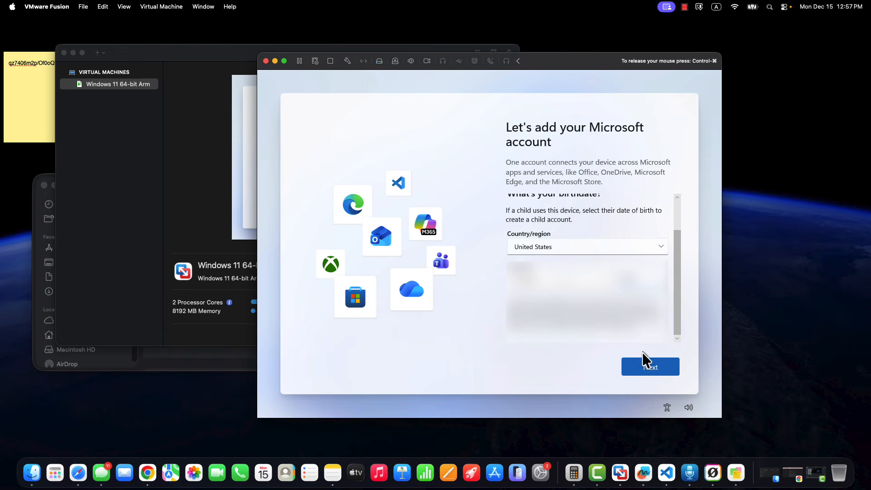
click(641, 362)
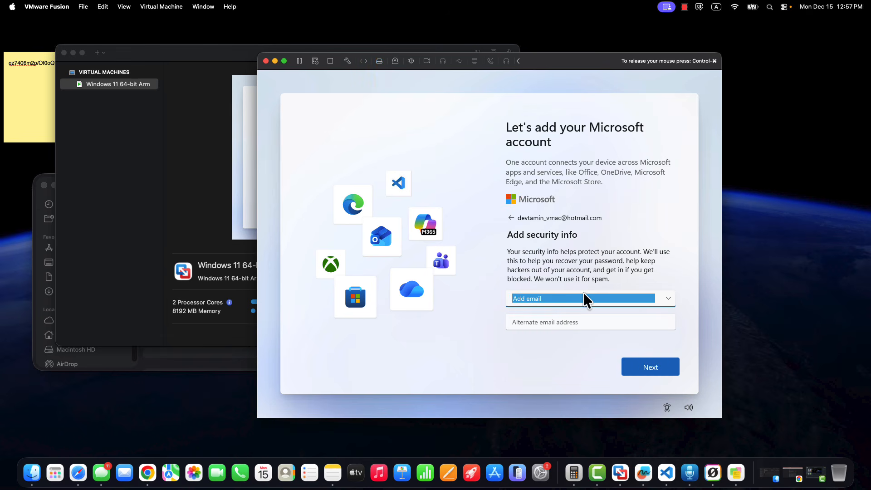
- Keep email as the security info type, then solve the verification puzzles
click(621, 297)
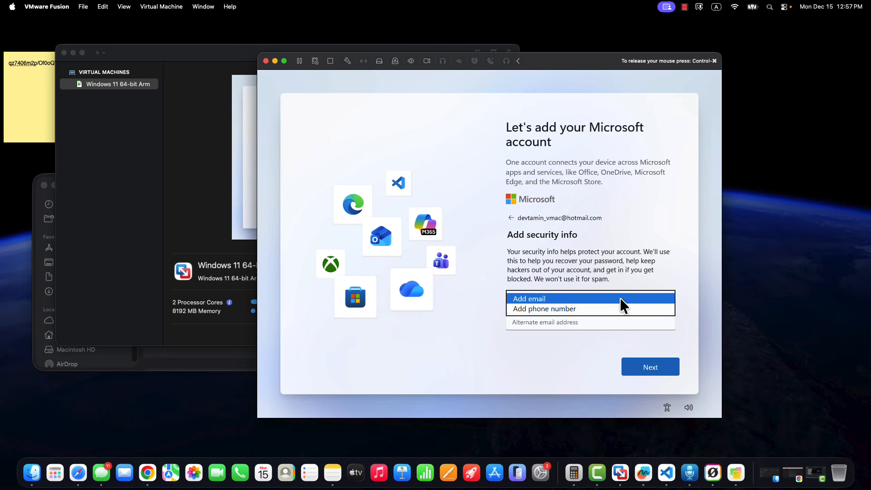
click(620, 299)
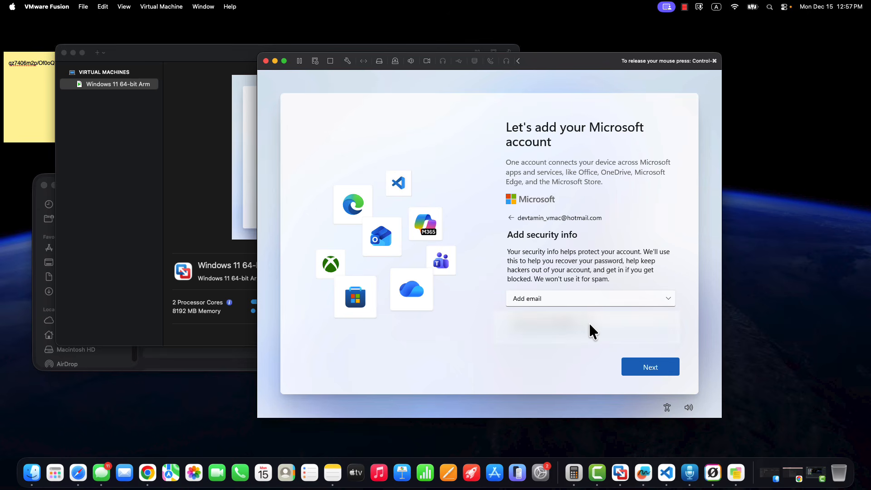
key(Return)
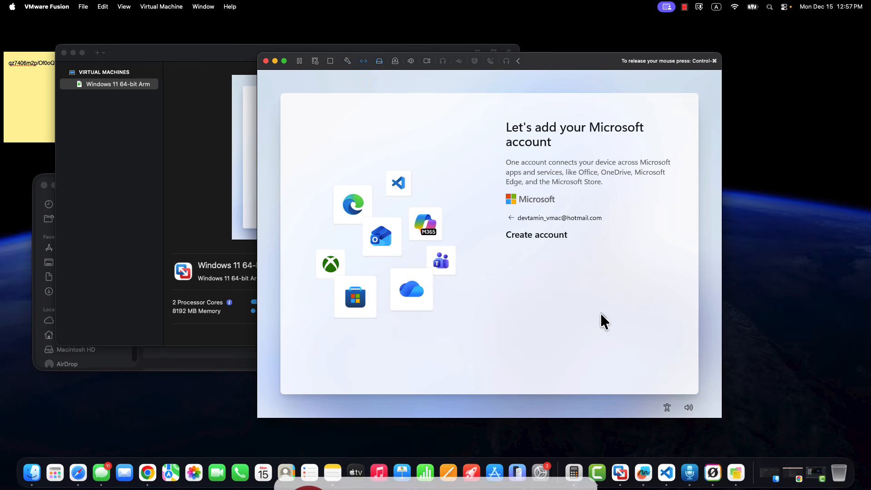
scroll(603, 304, down, 3)
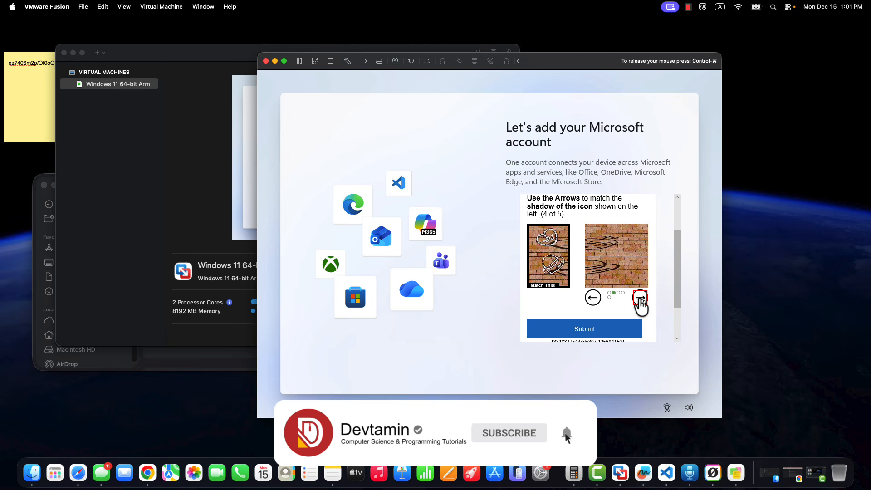
click(641, 298)
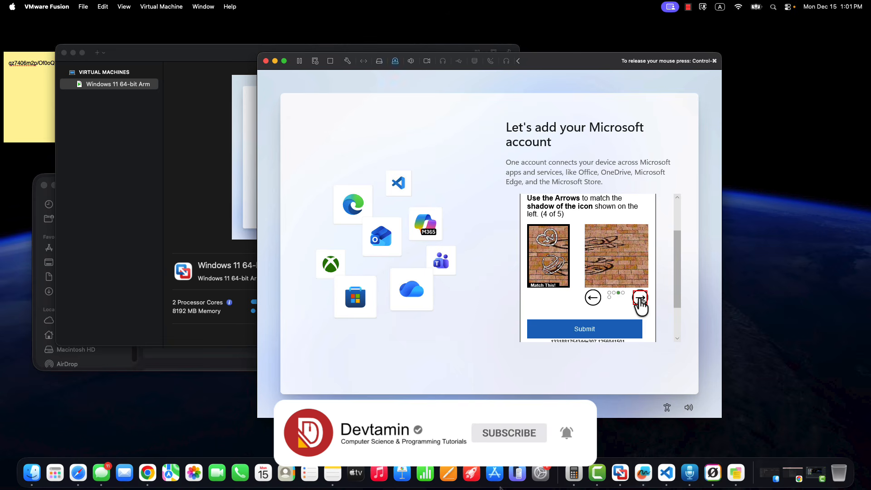
click(640, 298)
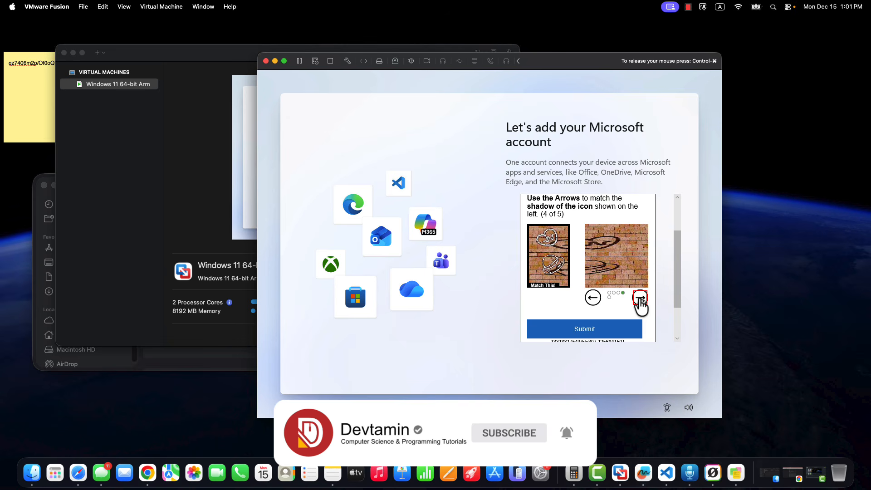
click(628, 328)
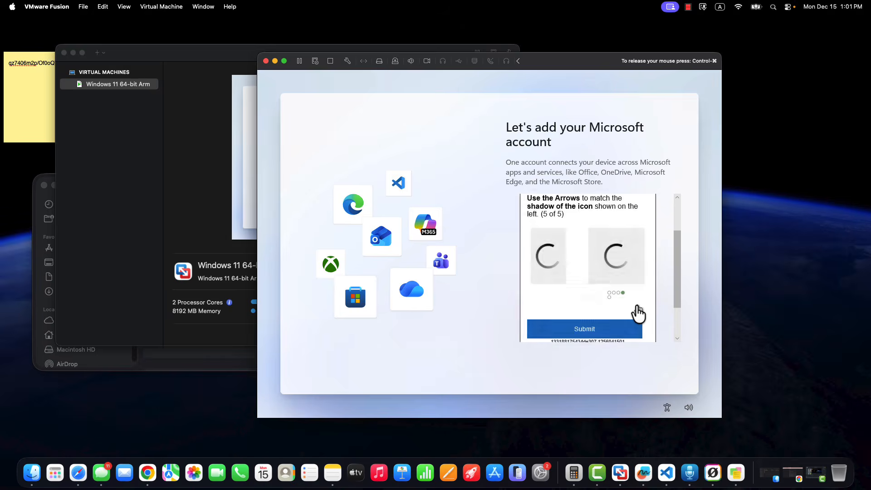
click(627, 327)
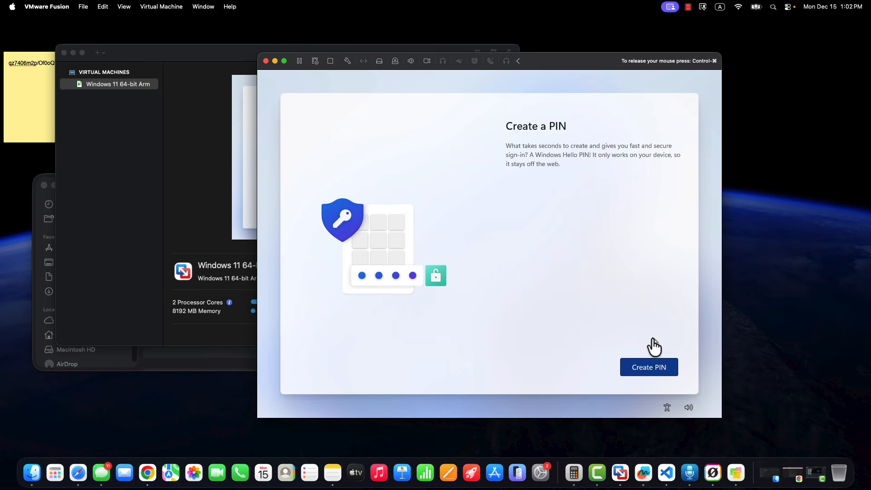
- Create a Windows Hello PIN and accept the privacy settings
click(647, 367)
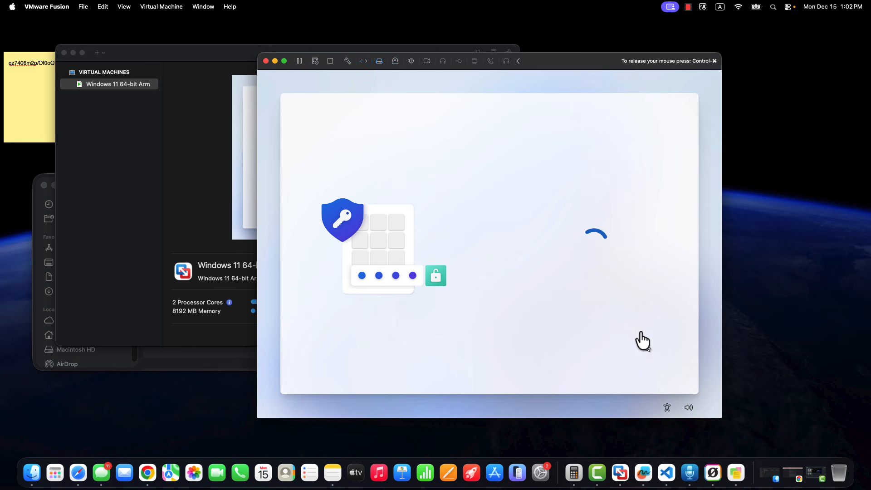
text(•)
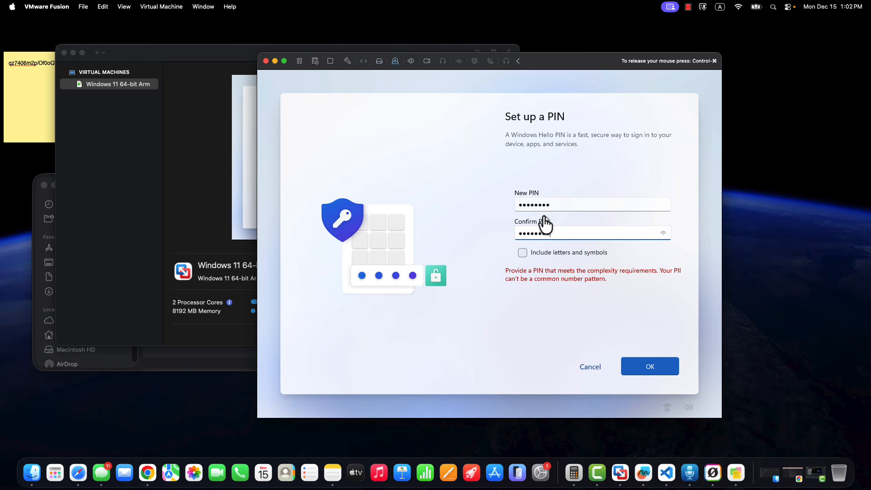
click(632, 367)
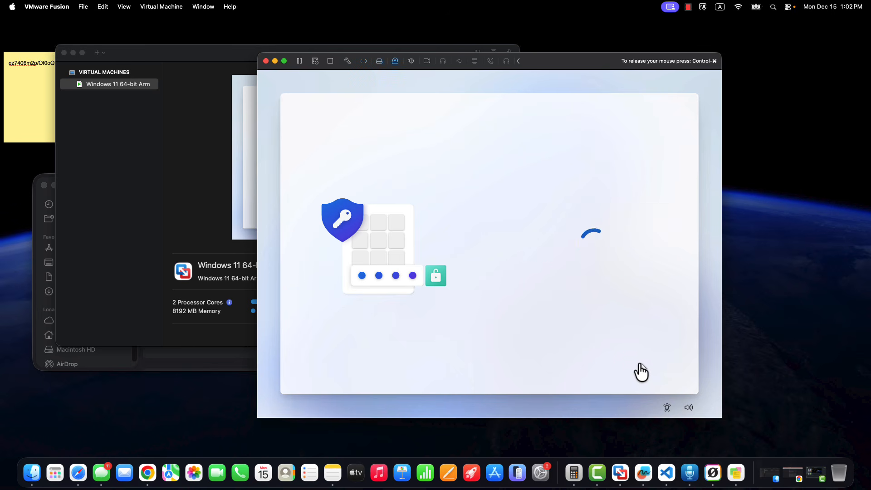
click(647, 367)
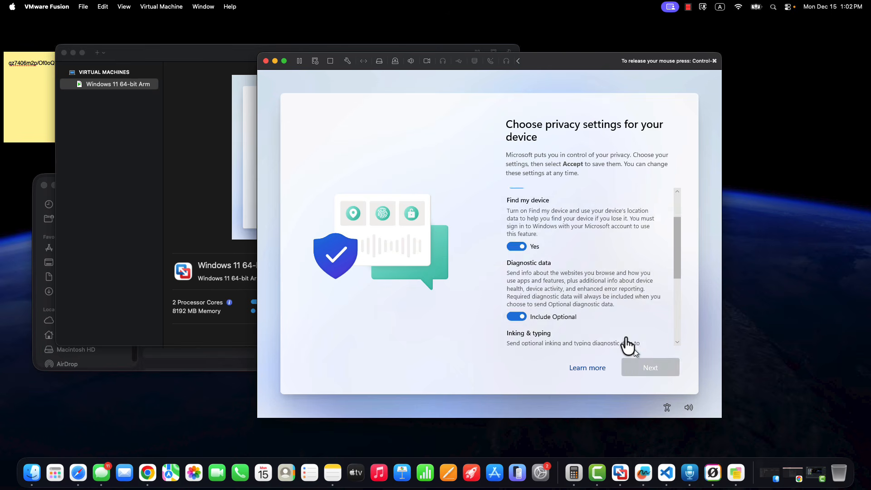
click(648, 368)
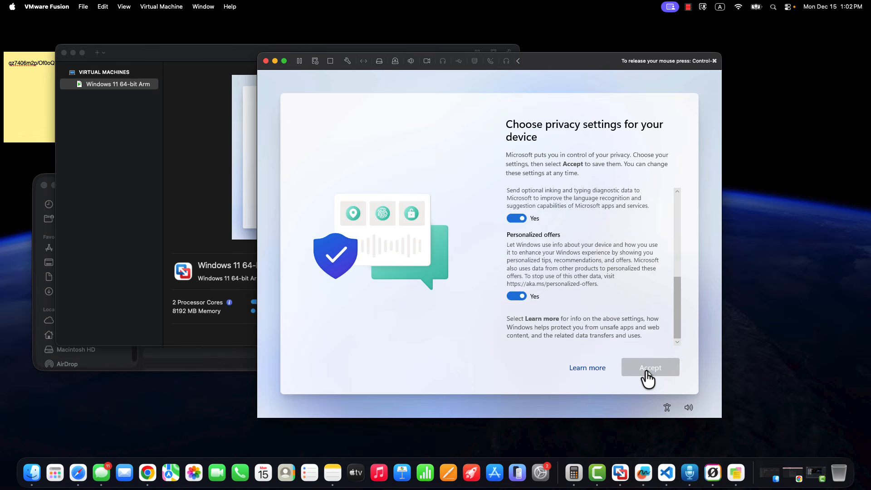
click(645, 370)
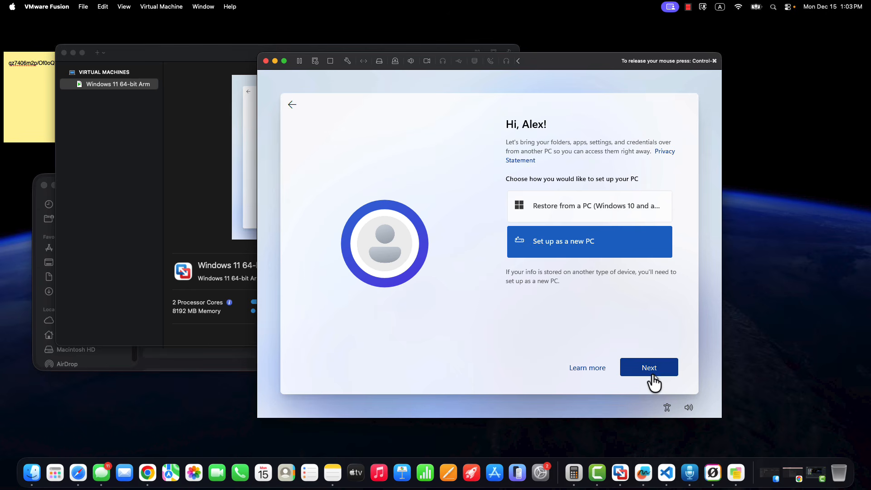
- Set up as a new PC, skip the prompts, decline both Microsoft 365 offers, and turn off Outlook email
click(652, 375)
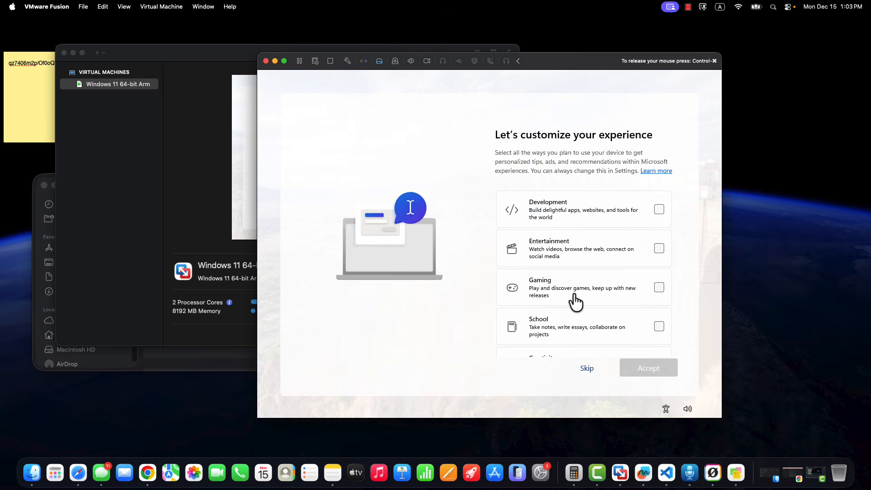
scroll(562, 276, down, 3)
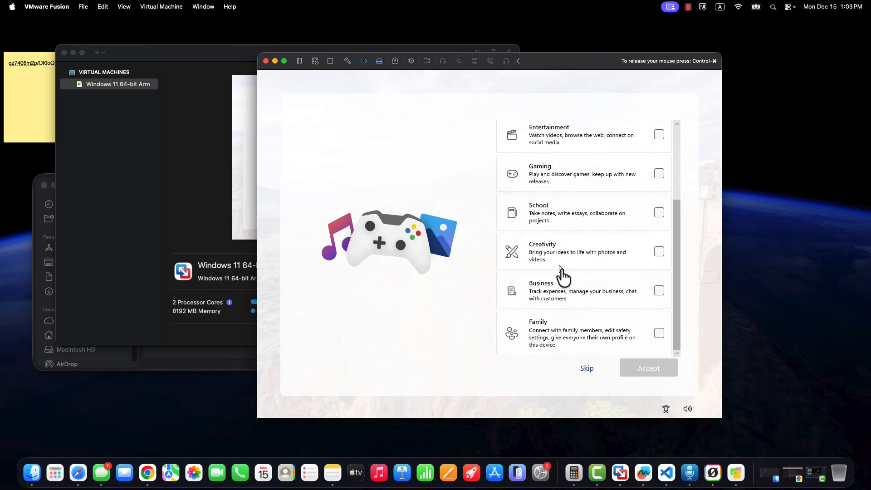
click(587, 368)
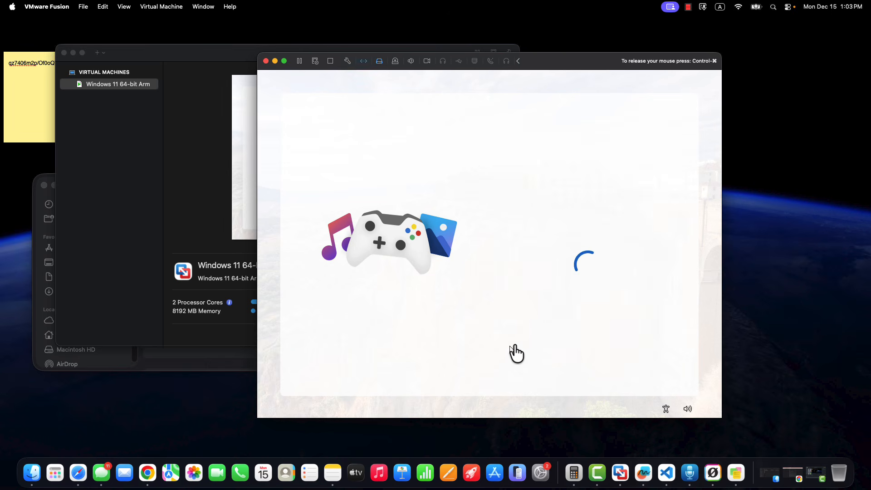
click(579, 368)
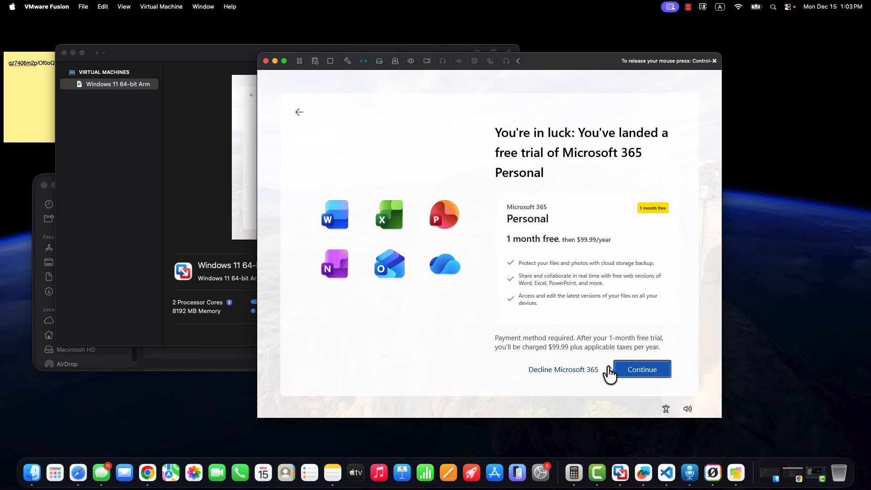
click(593, 366)
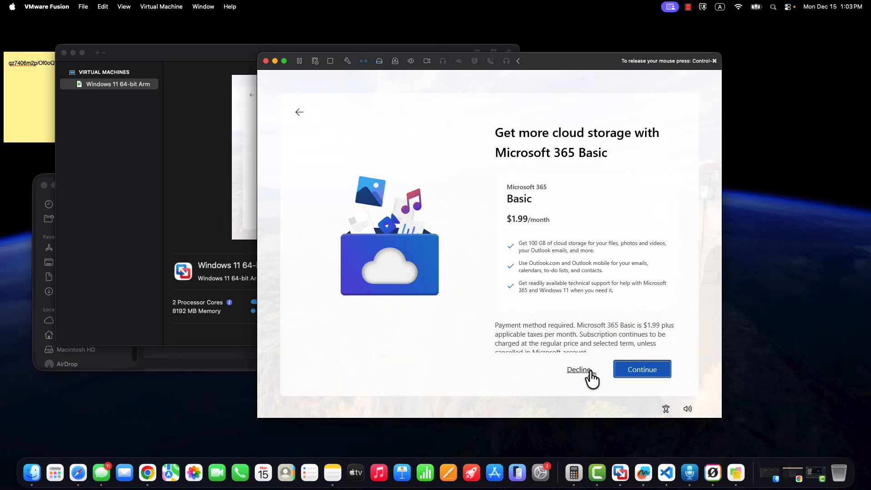
click(581, 371)
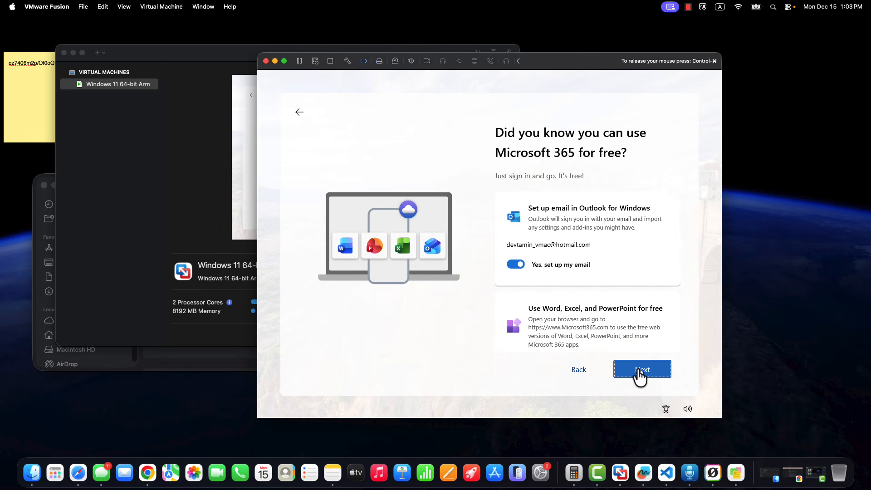
click(515, 266)
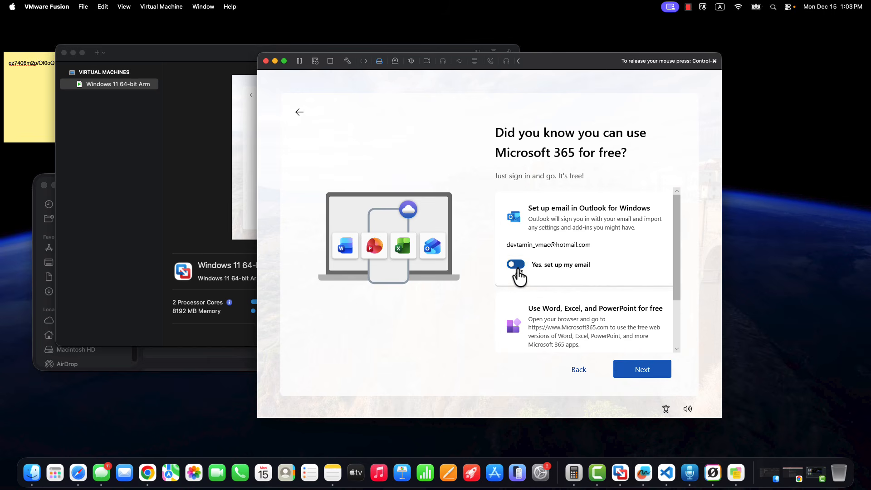
click(630, 365)
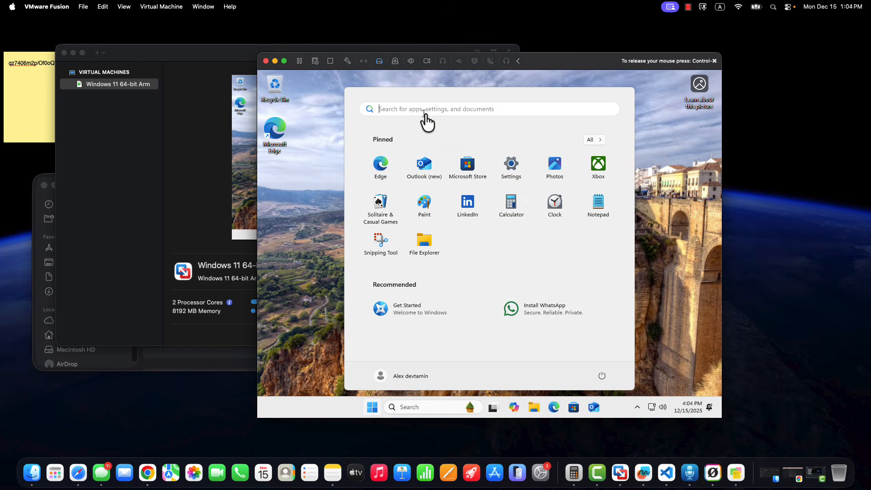
- Close the Start menu, make the Windows 11 VM fill the screen, and open the Virtual Machine menu
click(307, 360)
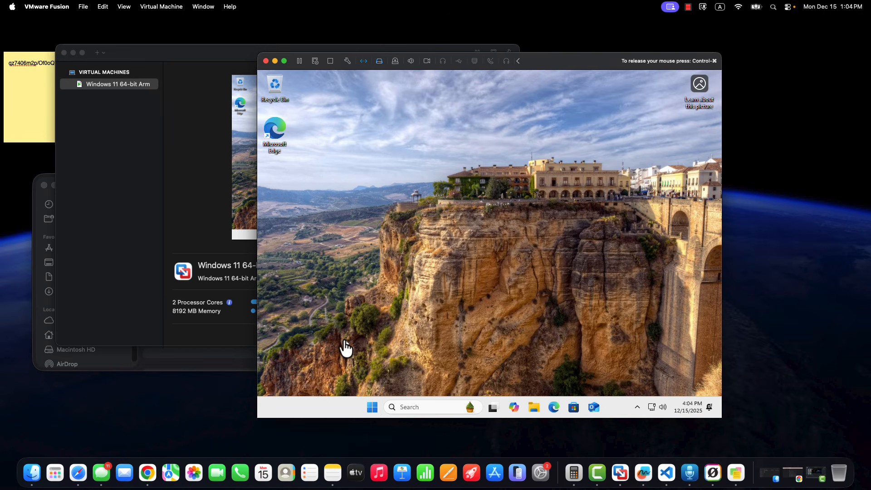
click(283, 62)
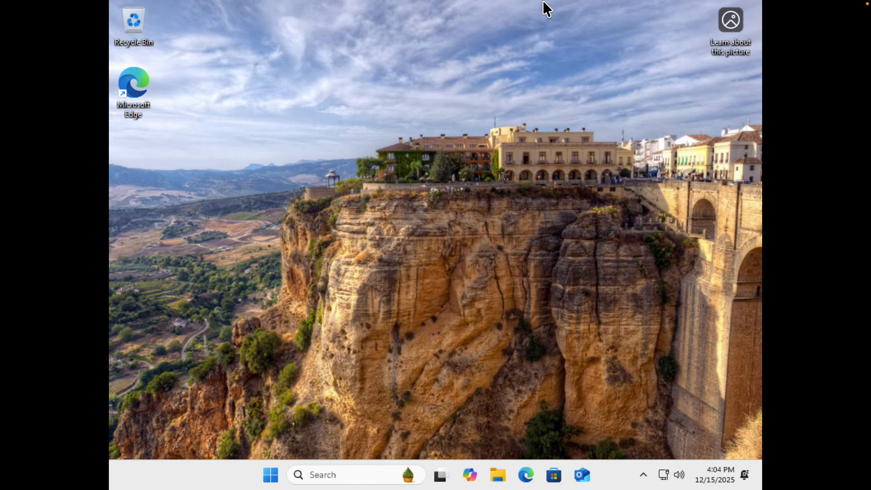
key(ctrl+super)
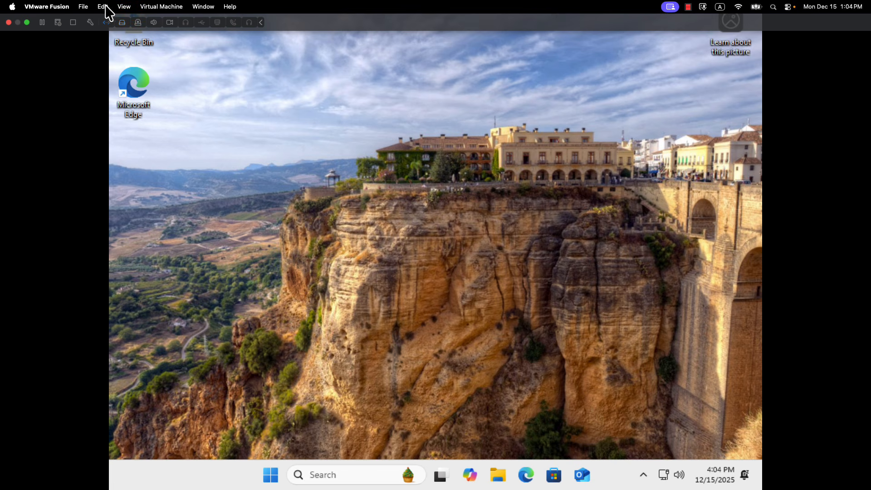
click(161, 6)
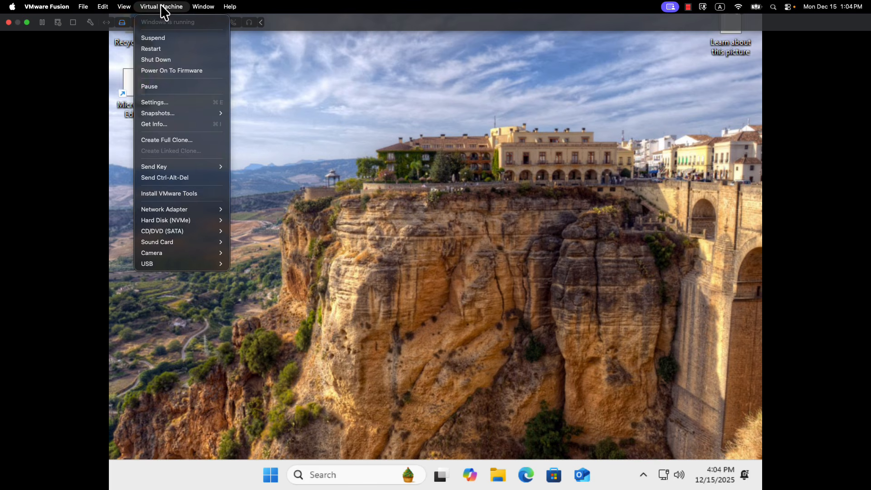
- Install VMware Tools from the connected disc's setup.exe using the Typical setup type
click(184, 196)
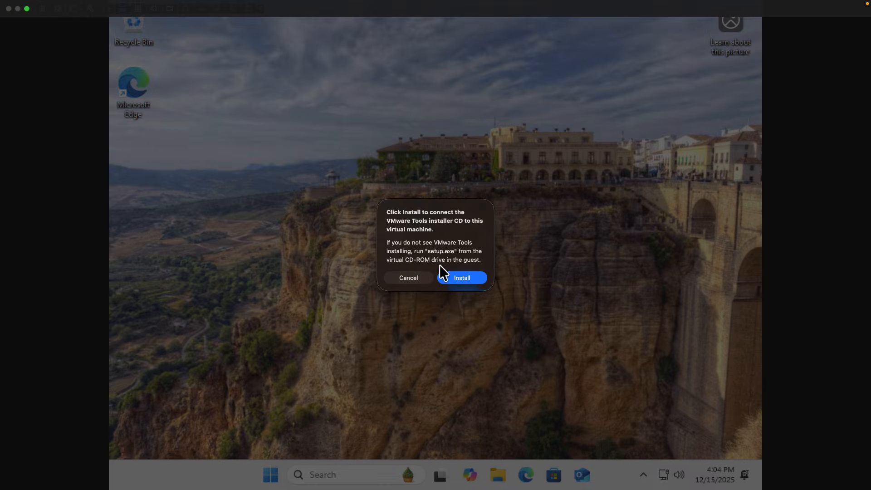
click(459, 279)
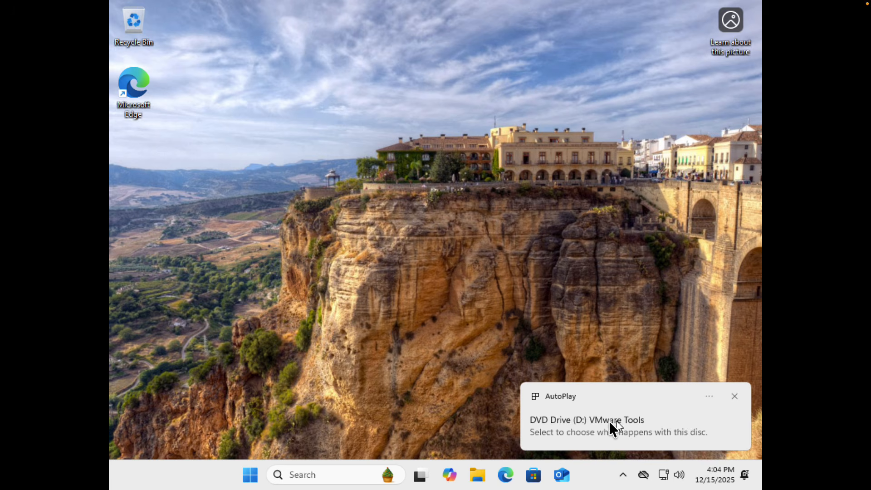
click(634, 424)
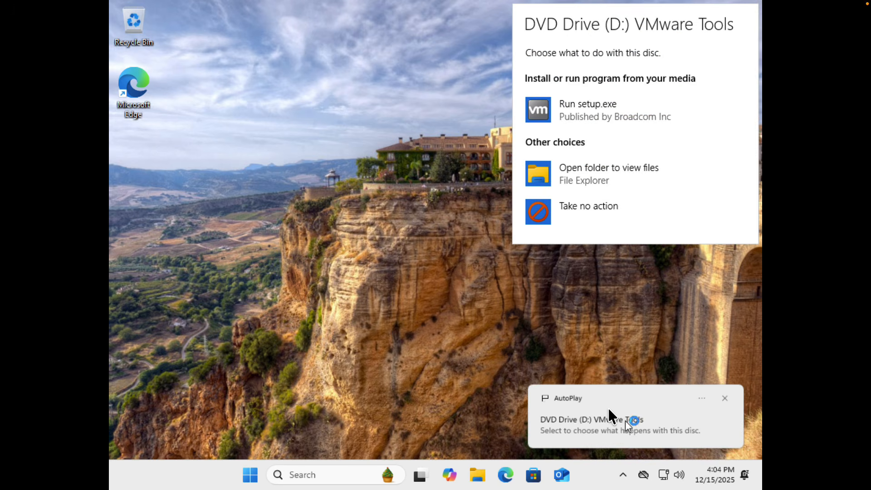
click(597, 115)
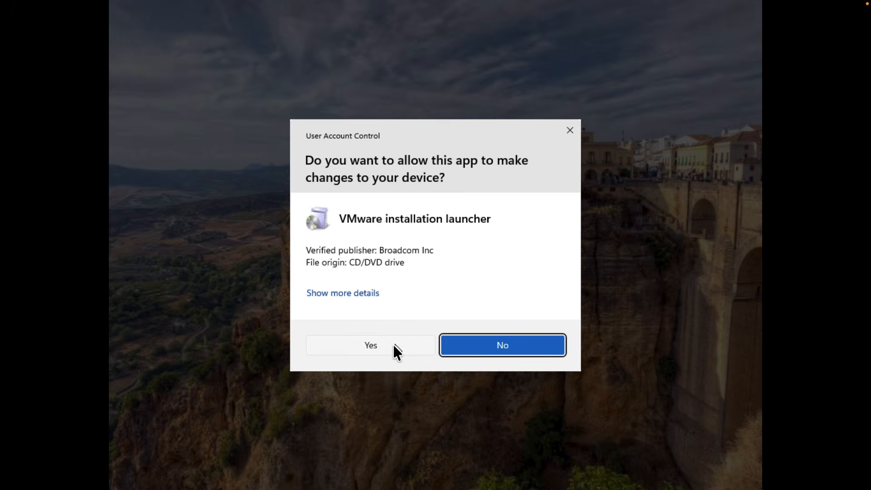
click(385, 345)
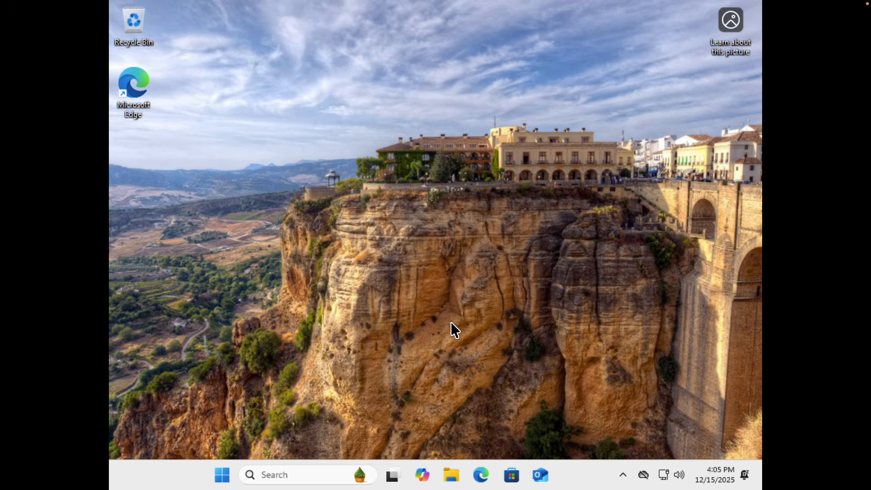
click(515, 335)
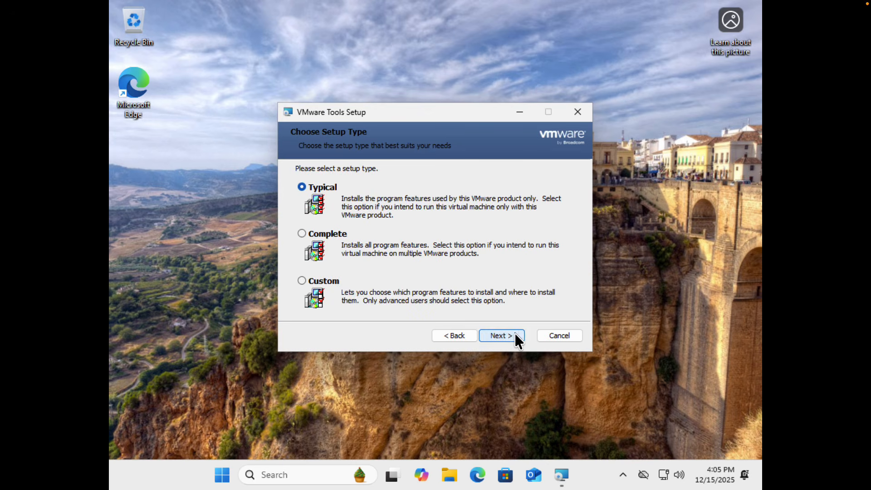
click(514, 334)
click(512, 334)
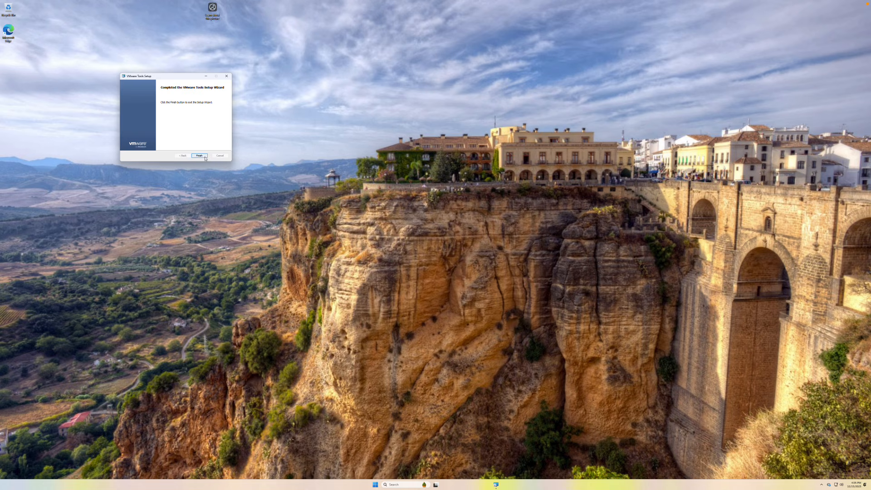
click(199, 156)
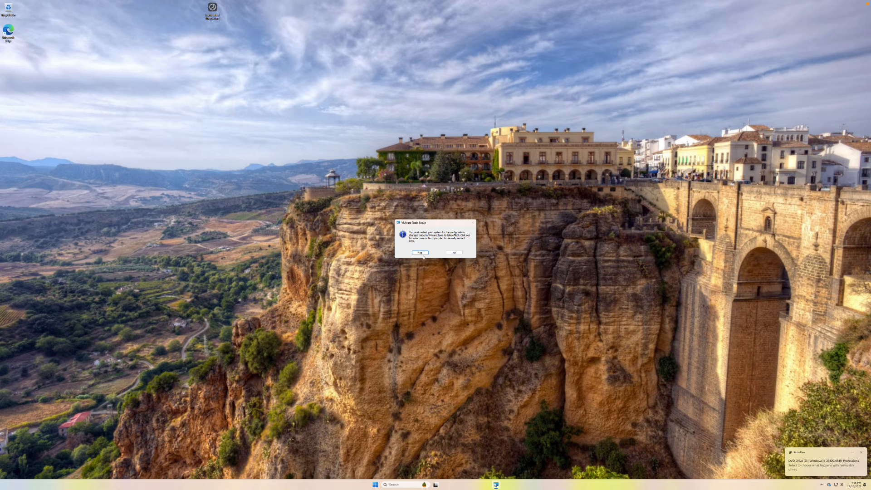
- Restart Windows now and sign back in from the lock screen
click(420, 253)
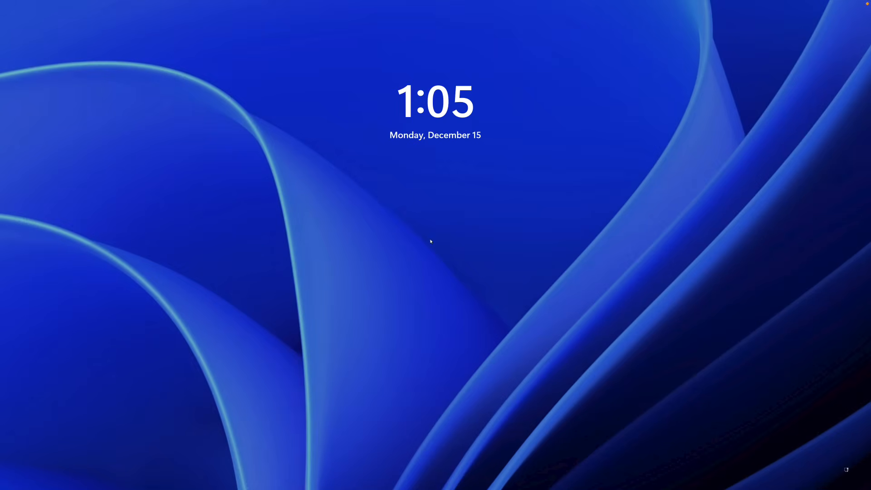
click(429, 236)
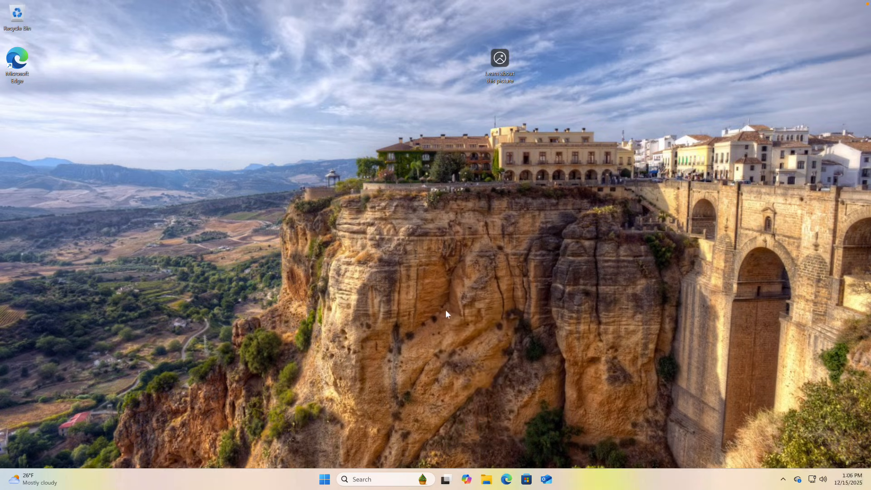
- From Display settings, search 'cursor' and raise the mouse pointer size to 3, then close Settings
right_click(439, 308)
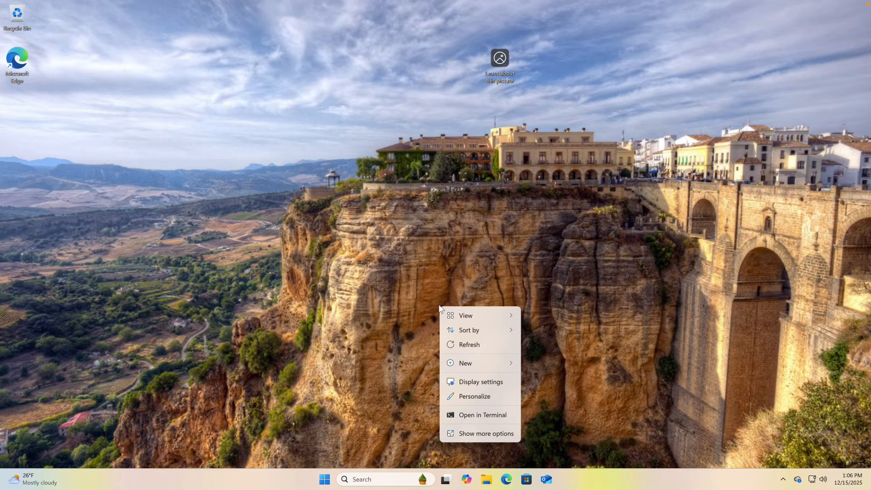
click(483, 383)
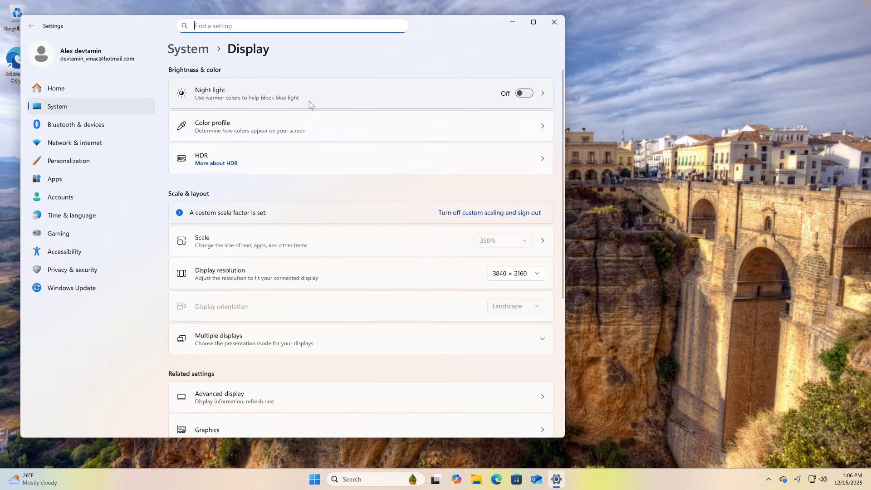
text(sor)
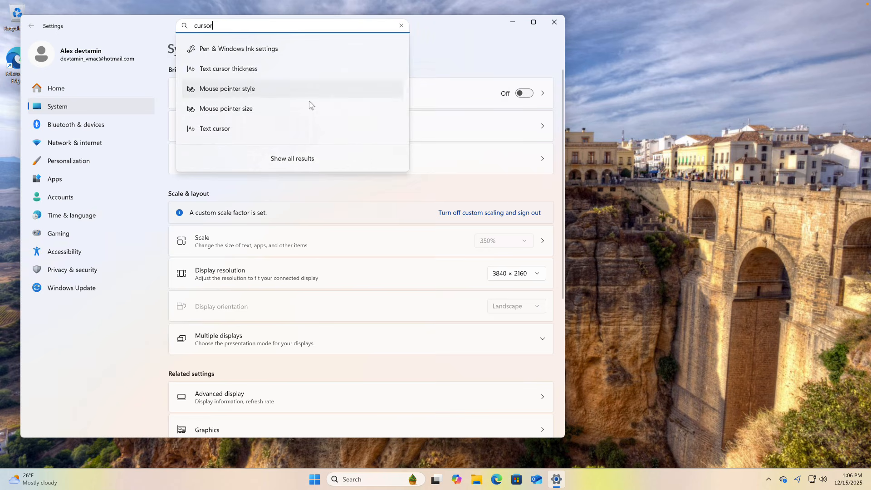
click(248, 89)
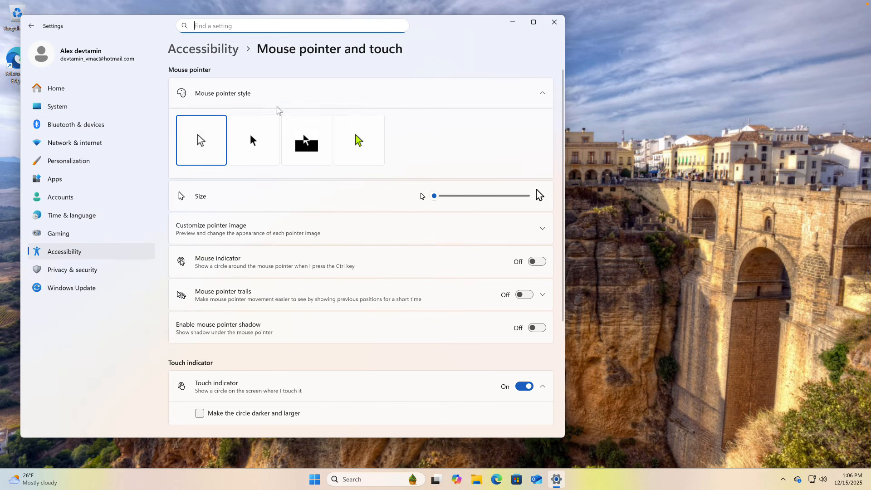
click(439, 196)
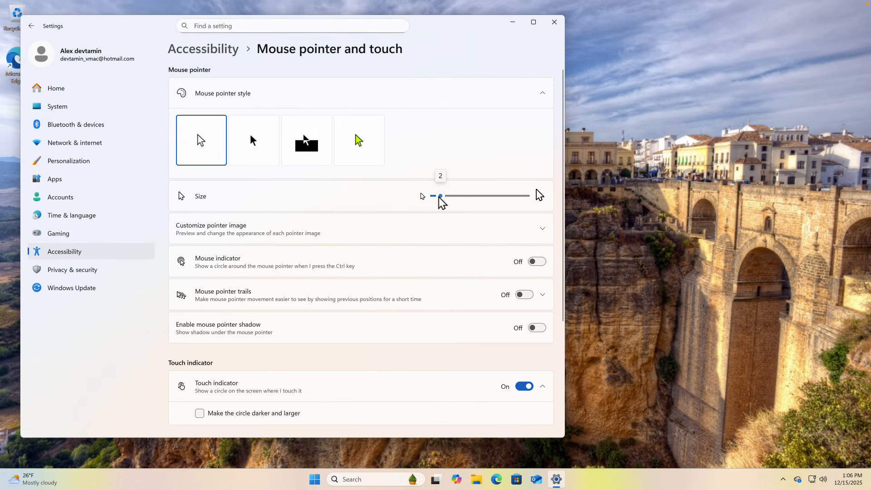
mouse_move(440, 196)
mouse_down()
mouse_move(451, 200)
mouse_move(445, 187)
mouse_up()
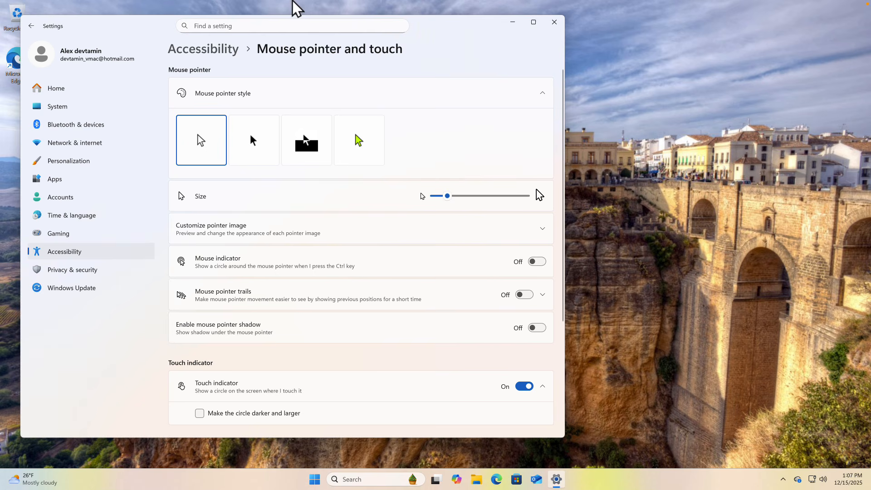
click(554, 22)
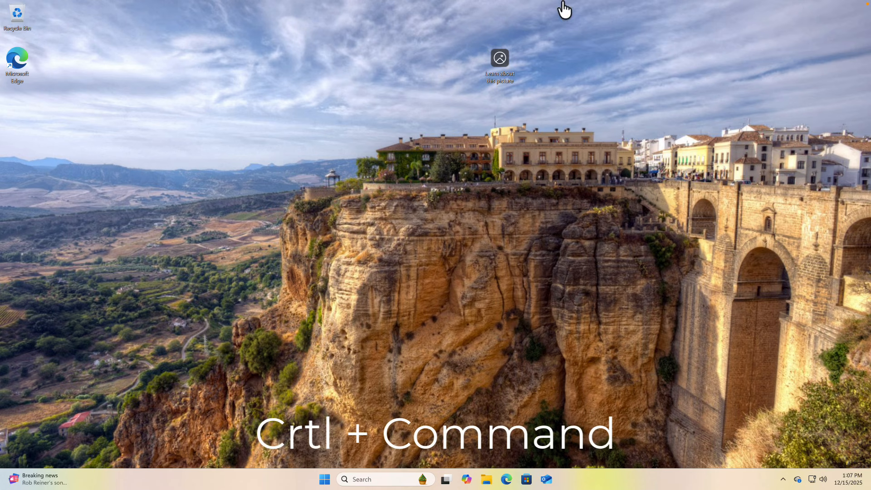
- Leave full screen and create a new folder named test in VMWIsoImages
mouse_move(539, 2)
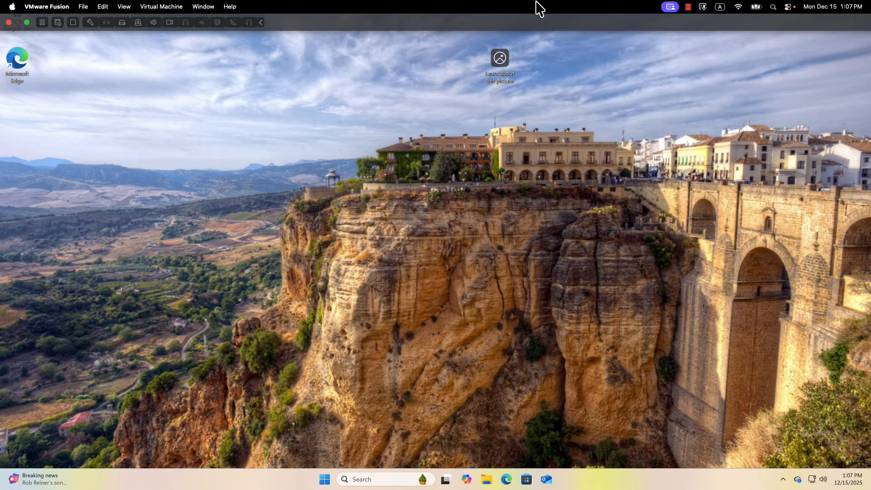
click(26, 23)
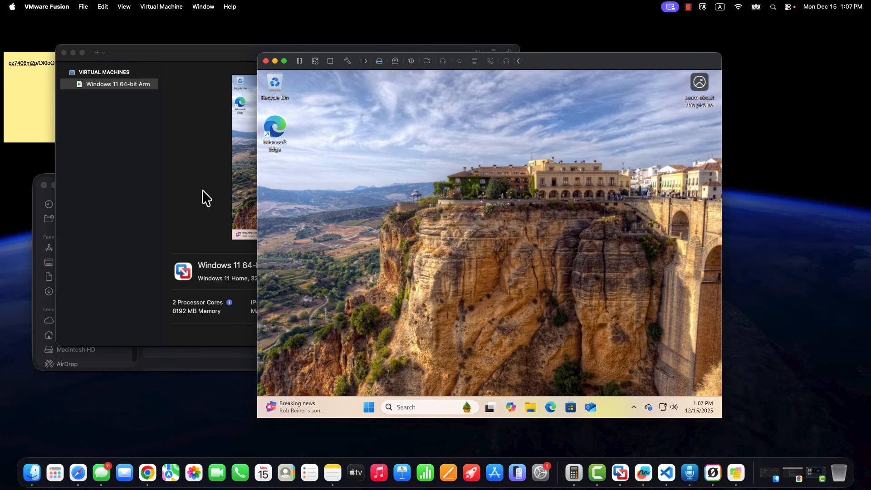
click(162, 363)
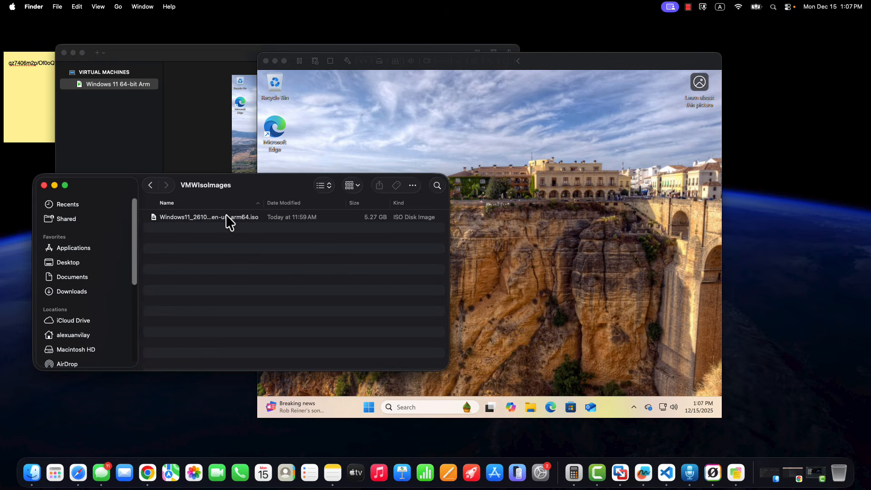
right_click(194, 272)
mouse_move(250, 309)
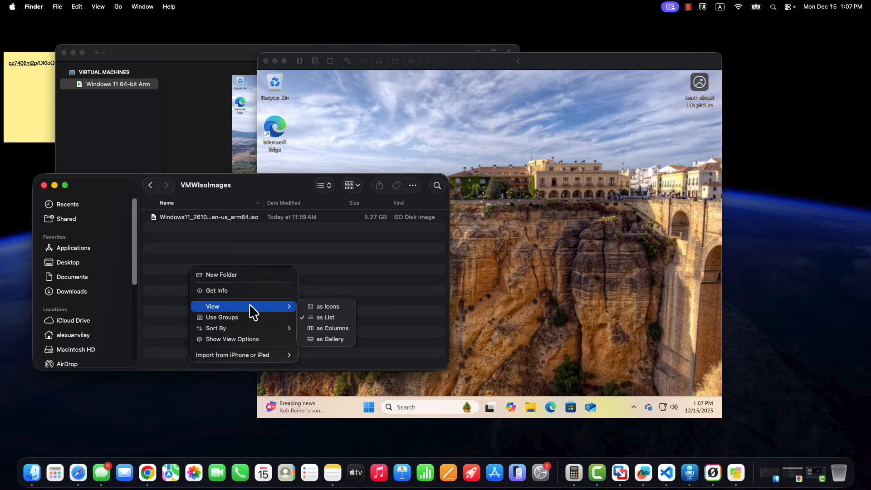
click(251, 275)
text(test)
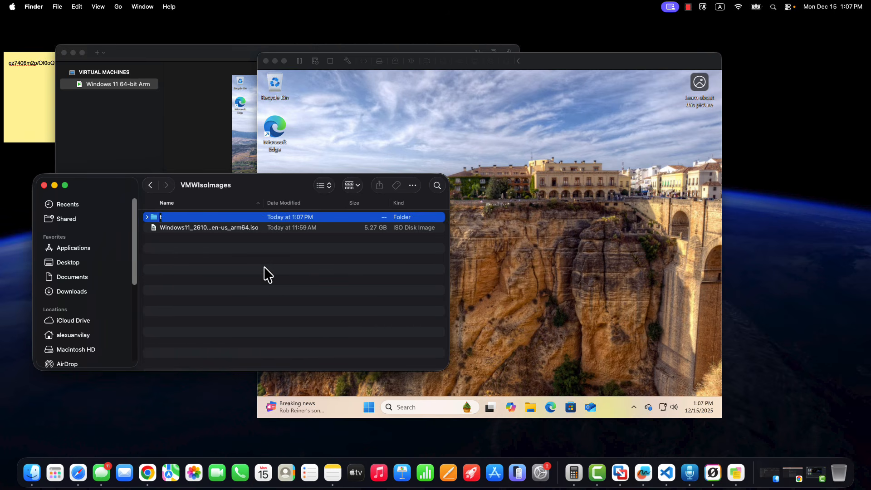
key(Return)
- Drag the test folder onto the Windows 11 guest desktop
drag(164, 220, 412, 143)
drag(290, 184, 403, 331)
drag(279, 362, 372, 168)
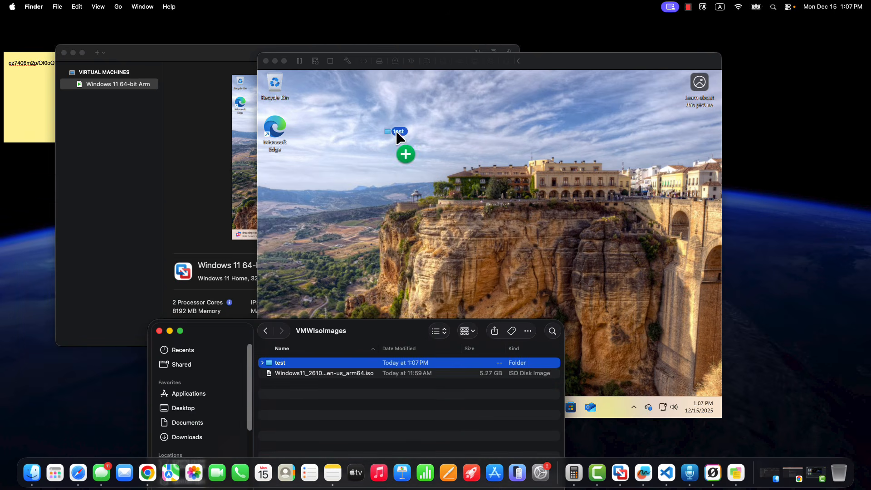
drag(396, 131, 396, 130)
click(449, 130)
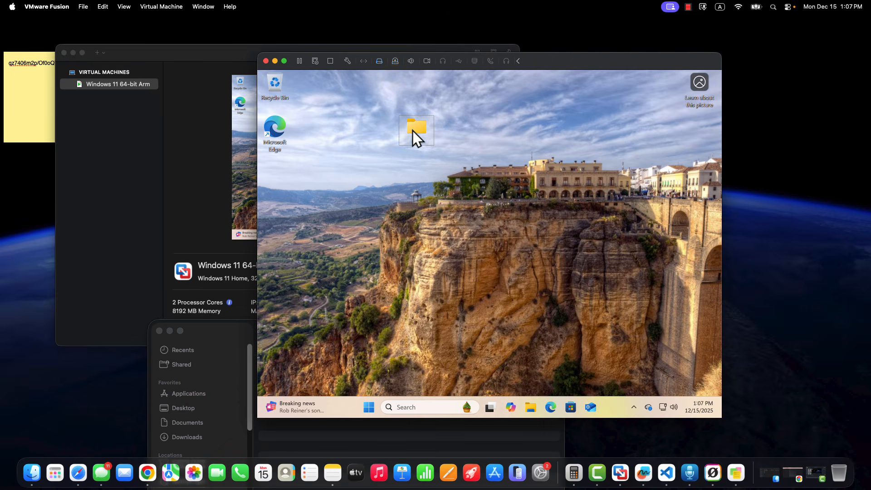
- Check the copied test folder in Windows, then shut down Windows 11 and close its window
double_click(412, 130)
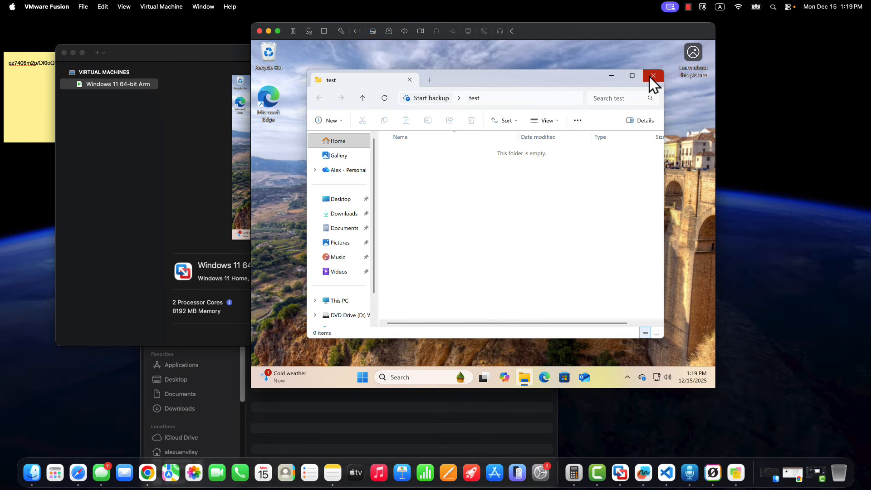
click(650, 75)
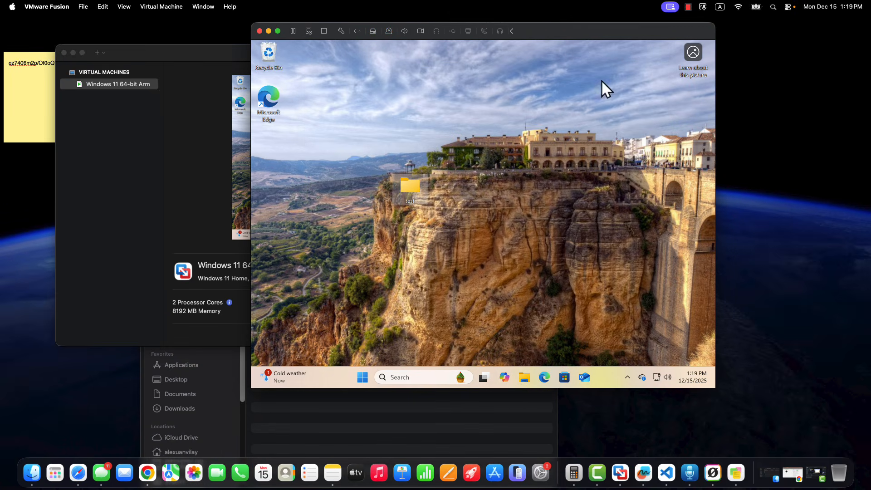
click(365, 377)
click(595, 346)
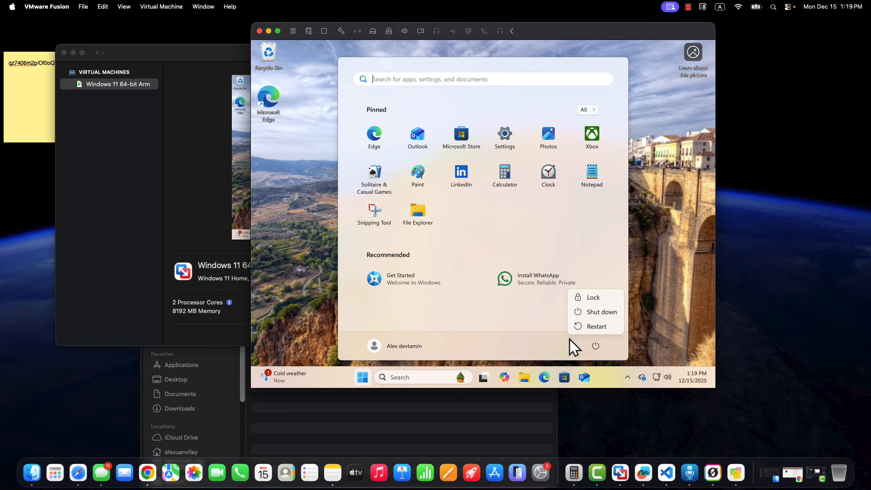
click(587, 311)
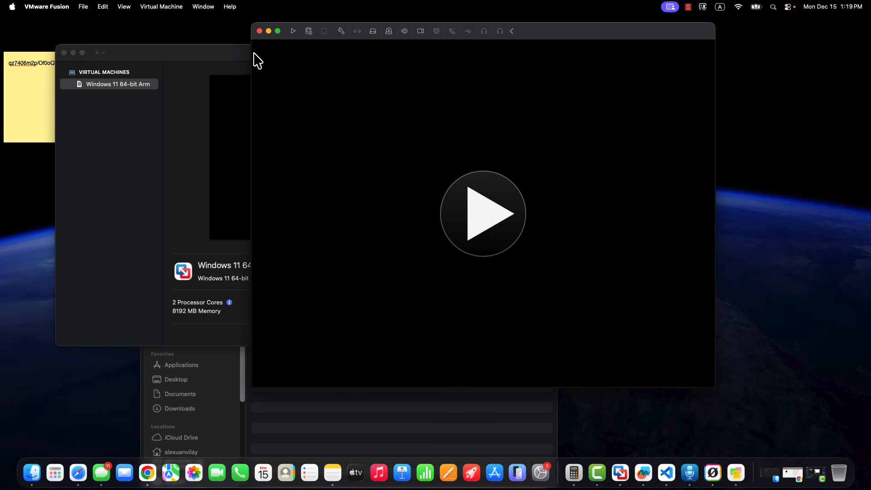
click(259, 31)
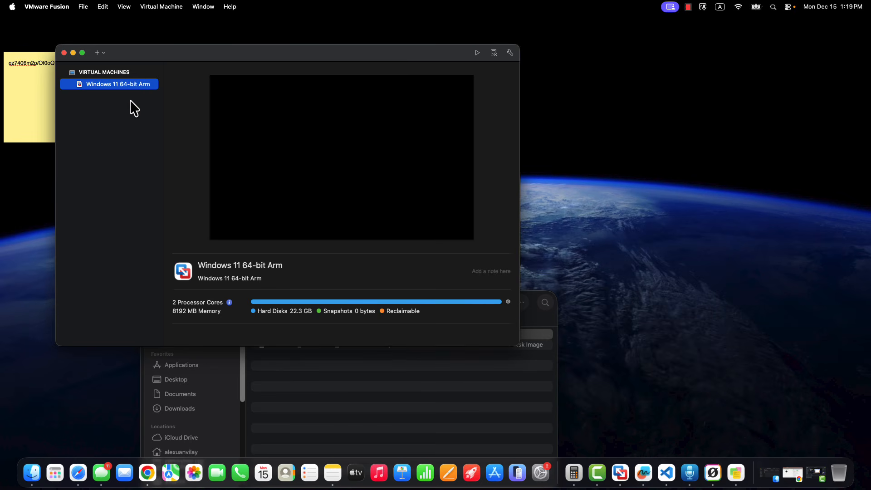
click(101, 53)
- Start a new VM with Install from disc or image, then switch to Chrome
click(112, 67)
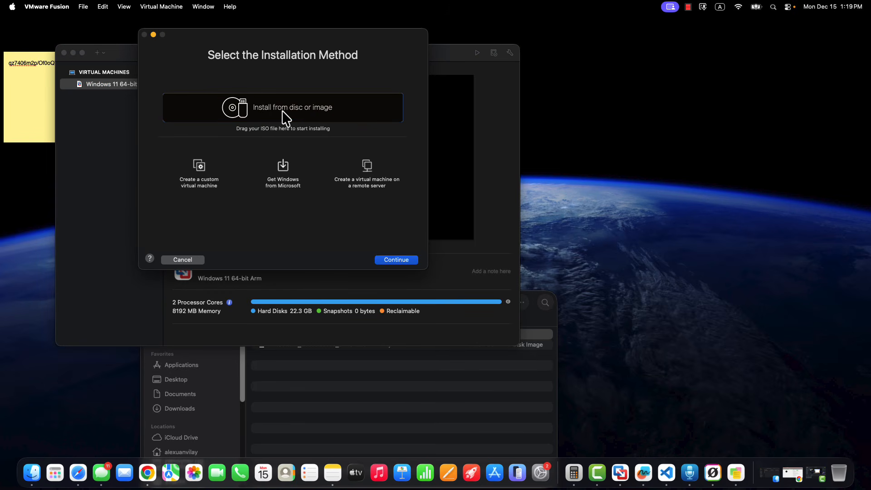
double_click(319, 117)
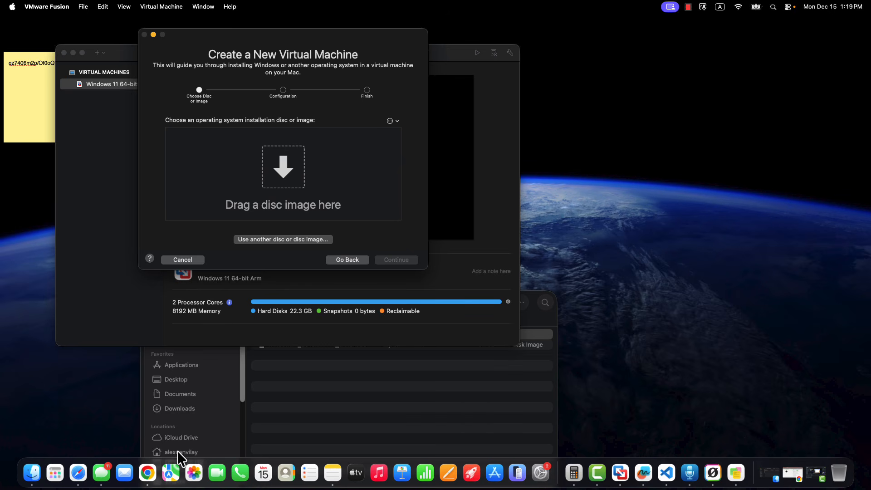
click(148, 473)
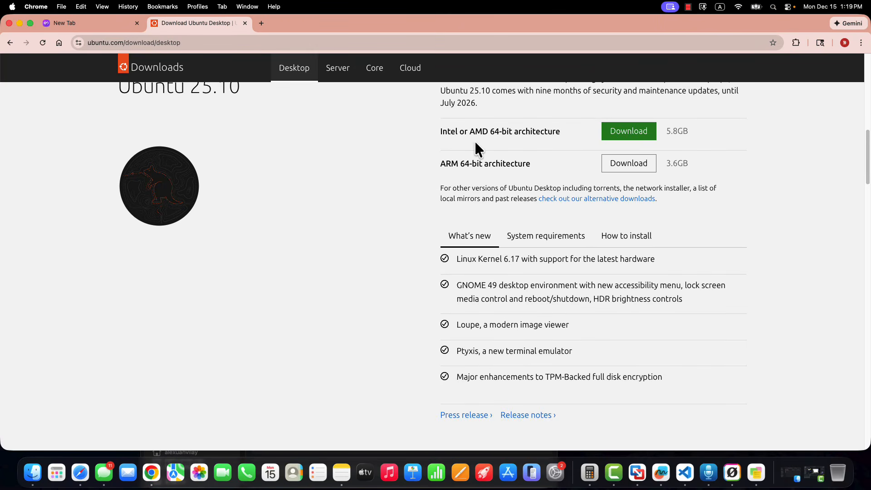
- Show ubuntu-25.10-desktop-arm64.iso in Finder from Chrome's download history, then minimise Chrome
click(861, 43)
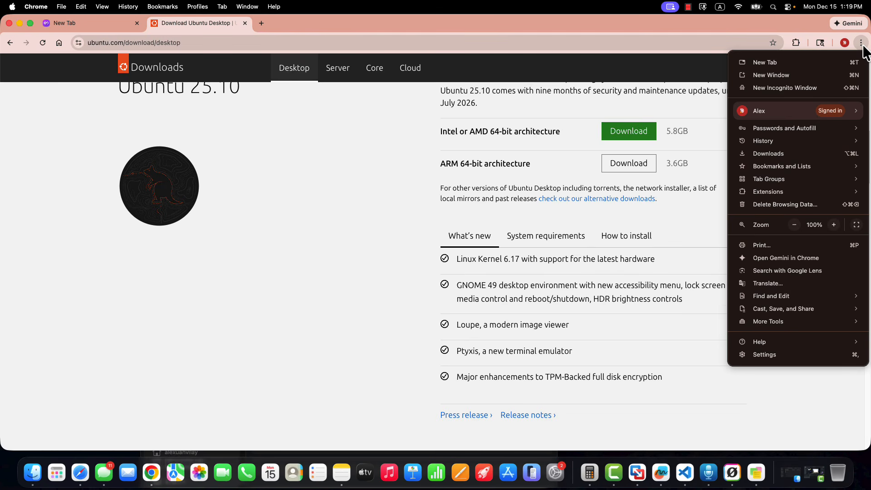
click(754, 154)
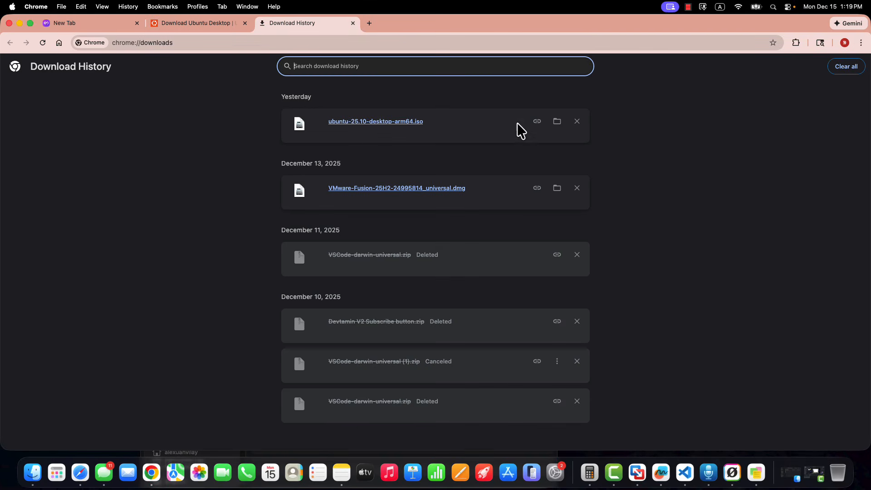
click(556, 121)
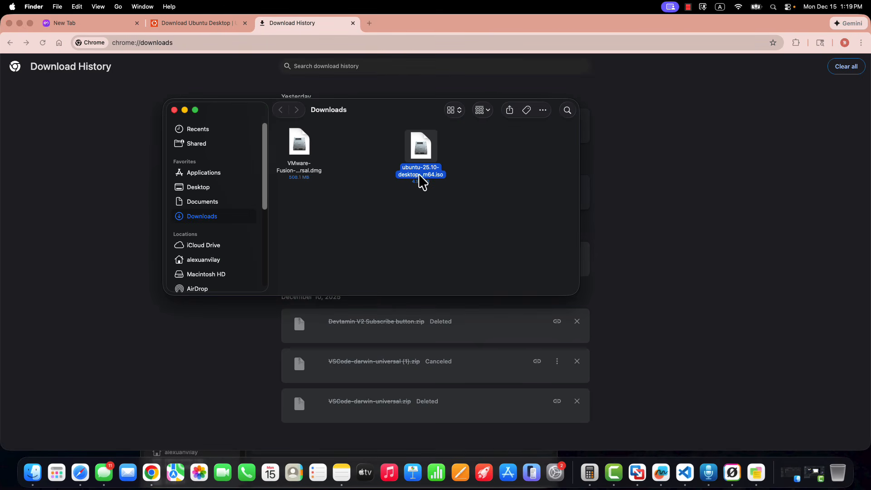
click(20, 23)
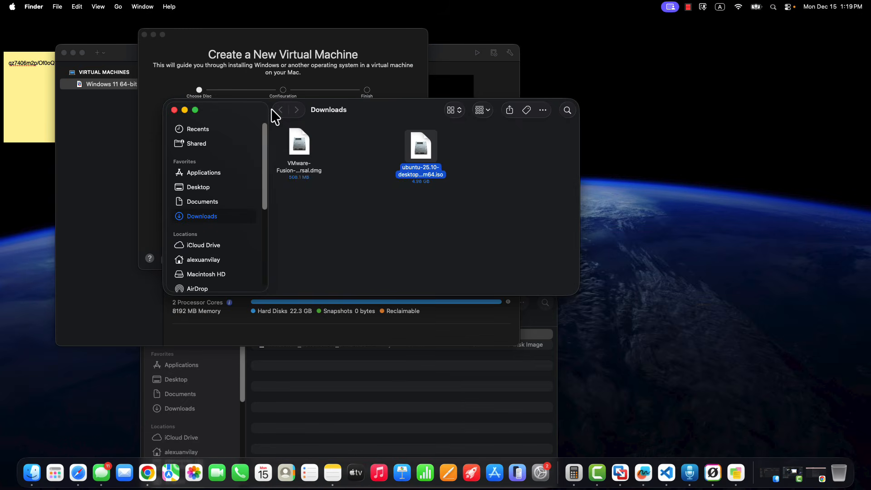
- Supply ubuntu-25.10-desktop-arm64.iso as the new VM's installation image
drag(360, 112, 642, 60)
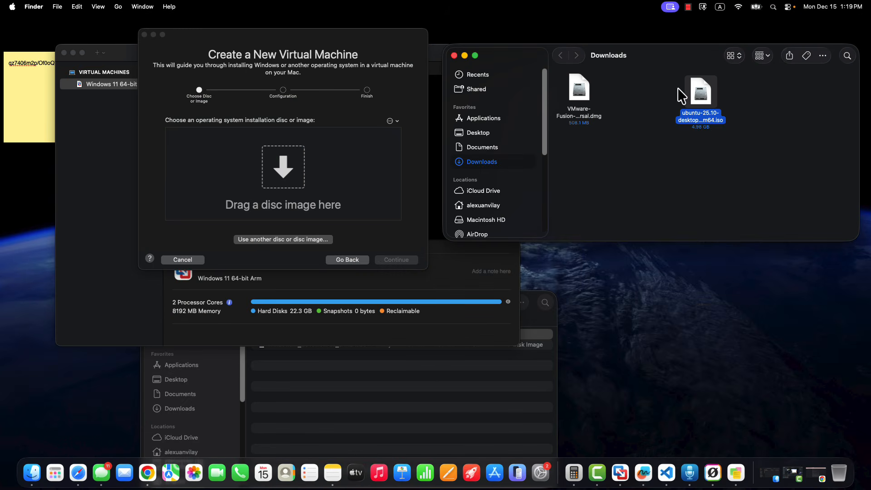
drag(681, 90, 290, 169)
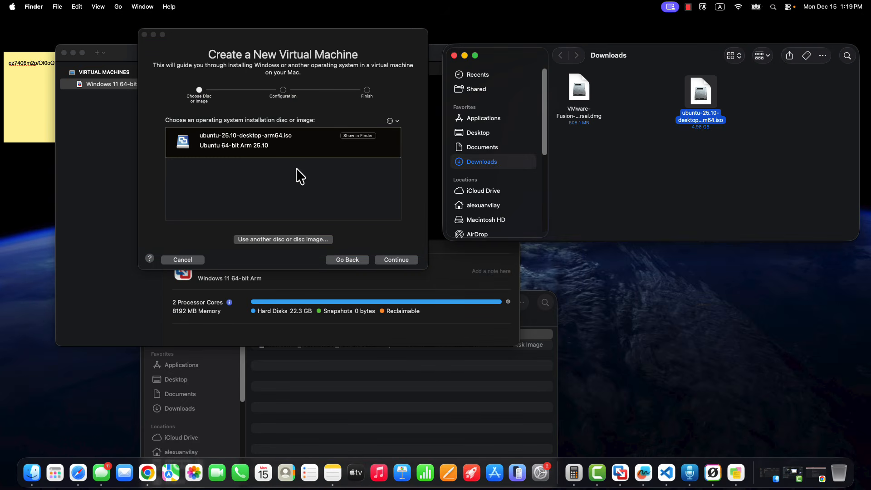
click(384, 262)
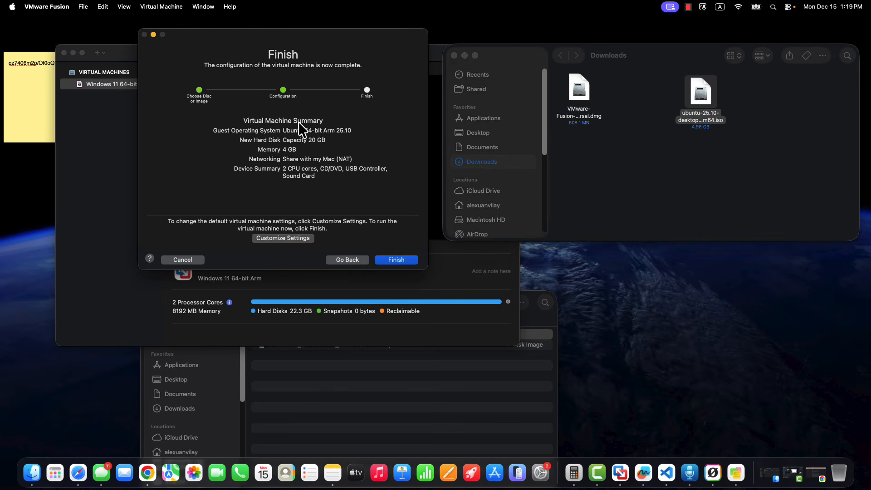
- Finish the Ubuntu 64-bit Arm 25.10 VM and save it in Virtual Machines
drag(321, 181, 285, 152)
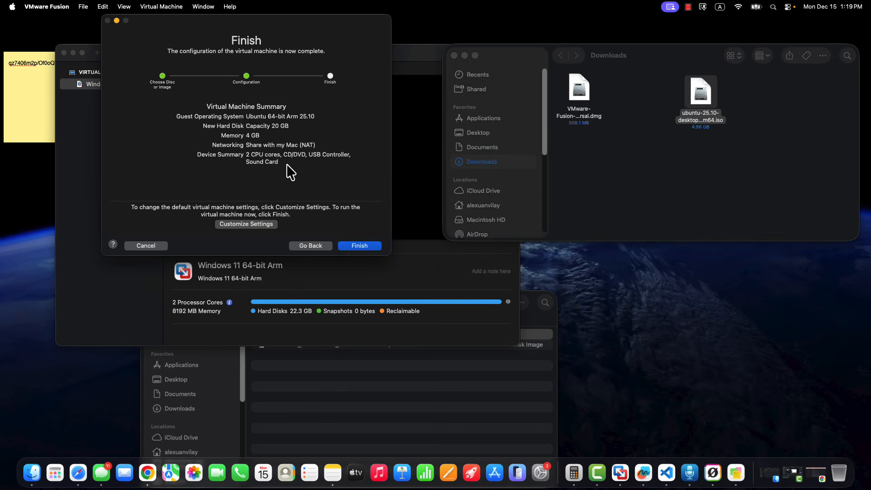
click(353, 246)
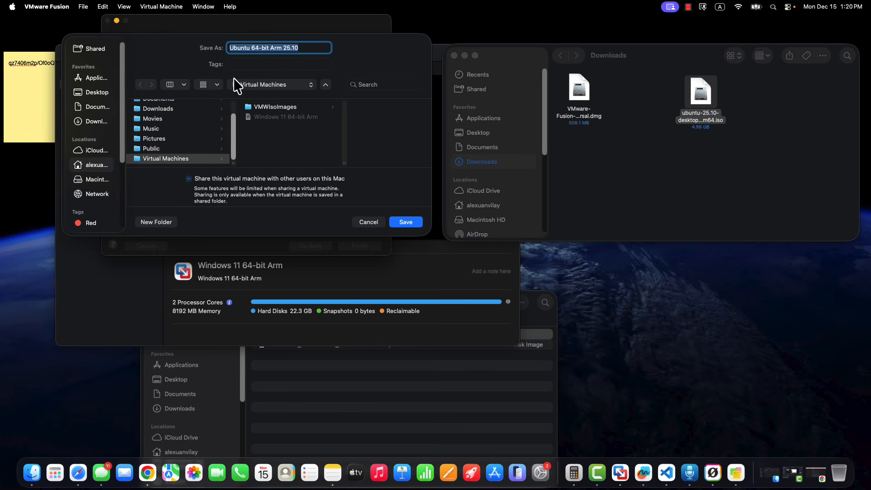
click(202, 155)
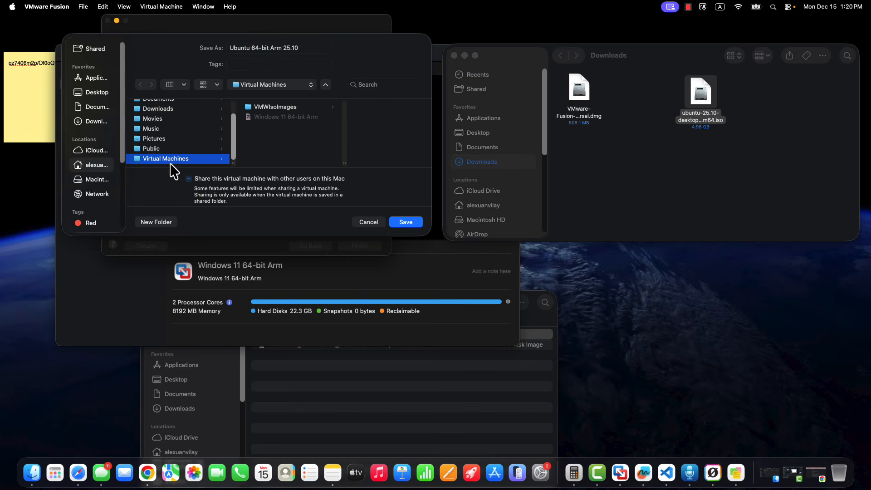
click(406, 222)
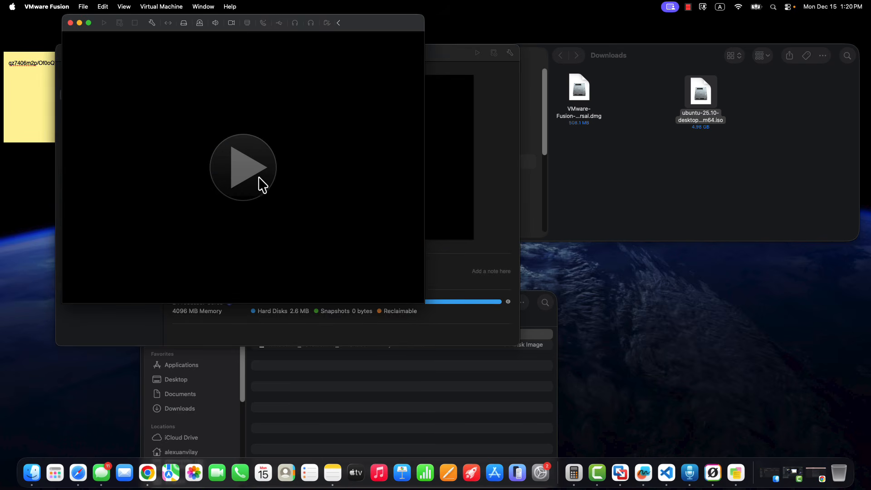
- Power on the Ubuntu VM and boot the Try or Install Ubuntu GRUB entry
click(261, 183)
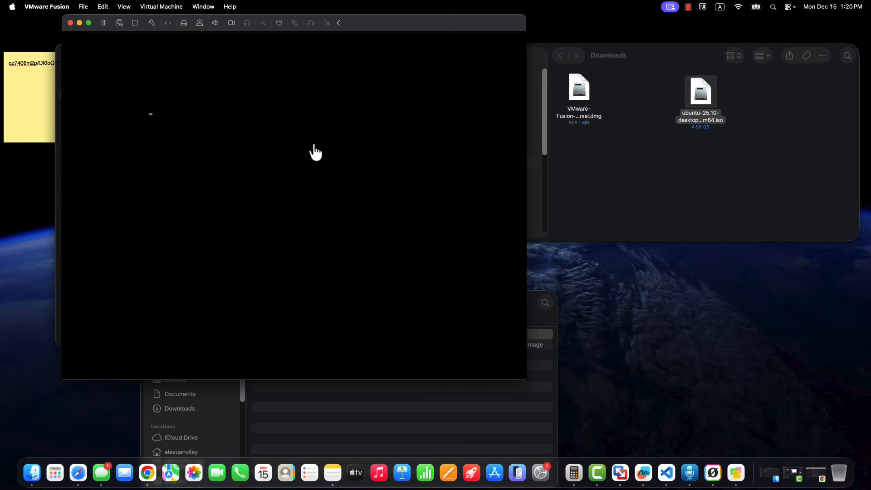
key(Down)
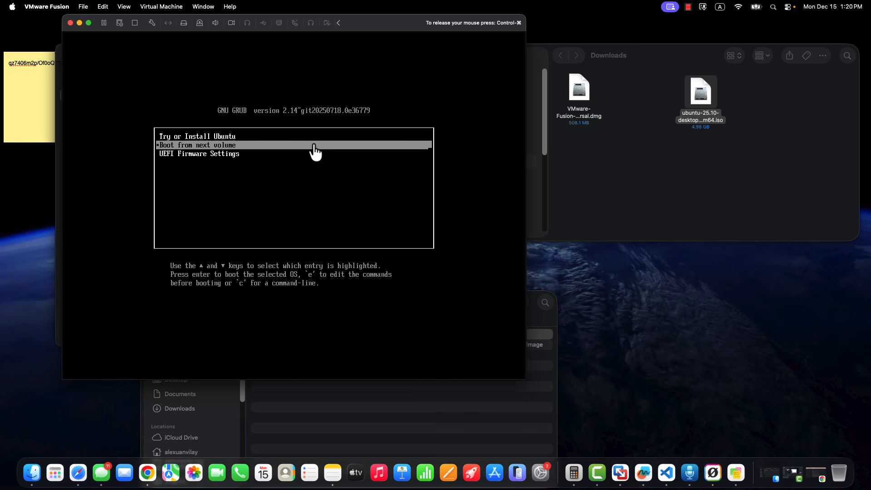
key(Up)
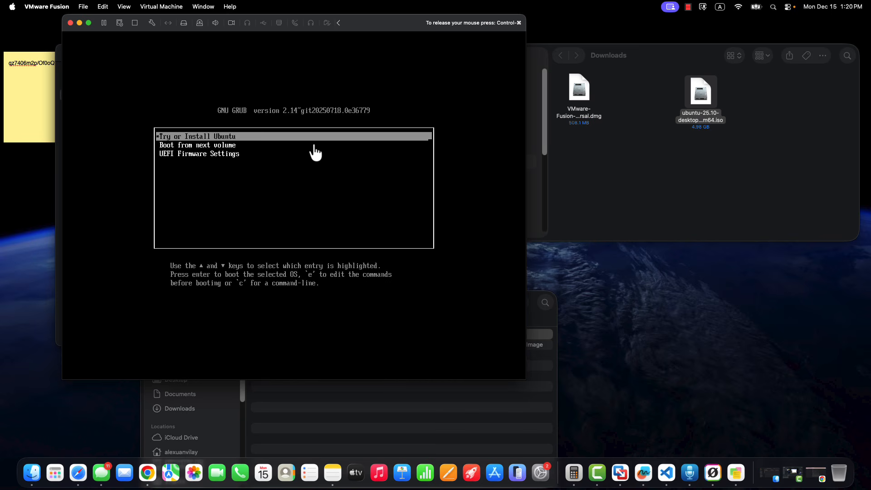
key(Return)
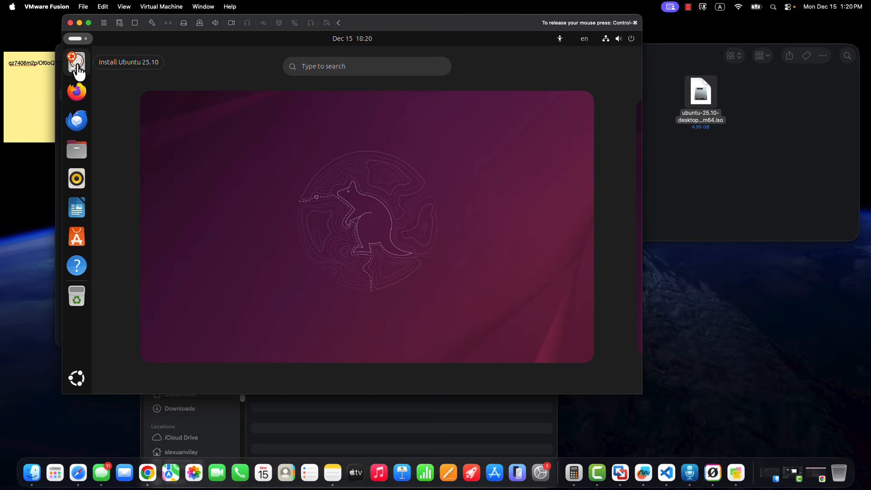
- Power off the Ubuntu live session from its quick settings panel
right_click(78, 70)
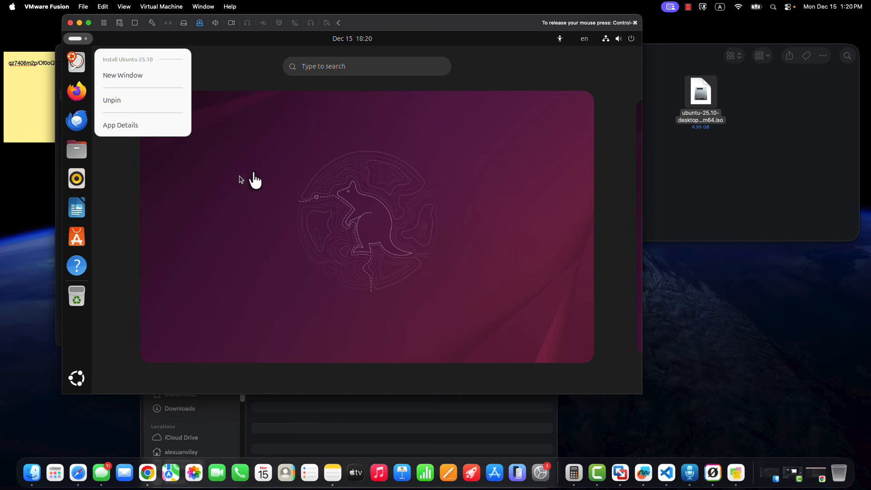
click(255, 176)
click(634, 40)
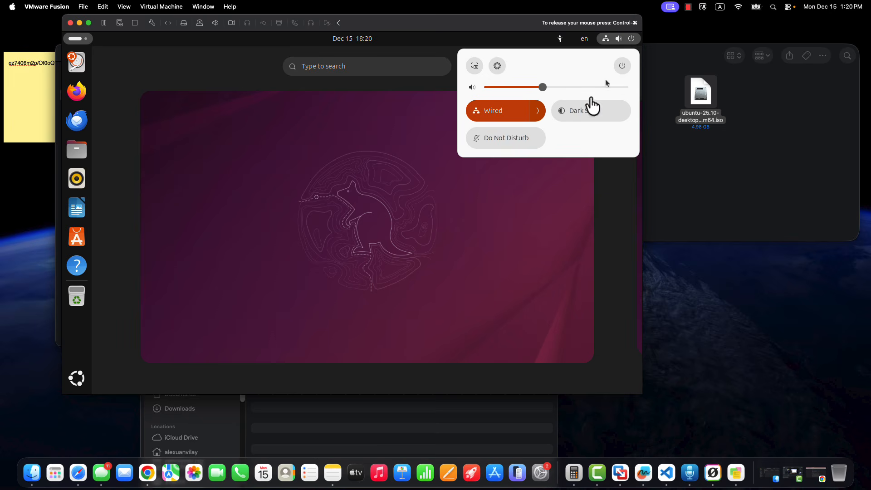
click(622, 67)
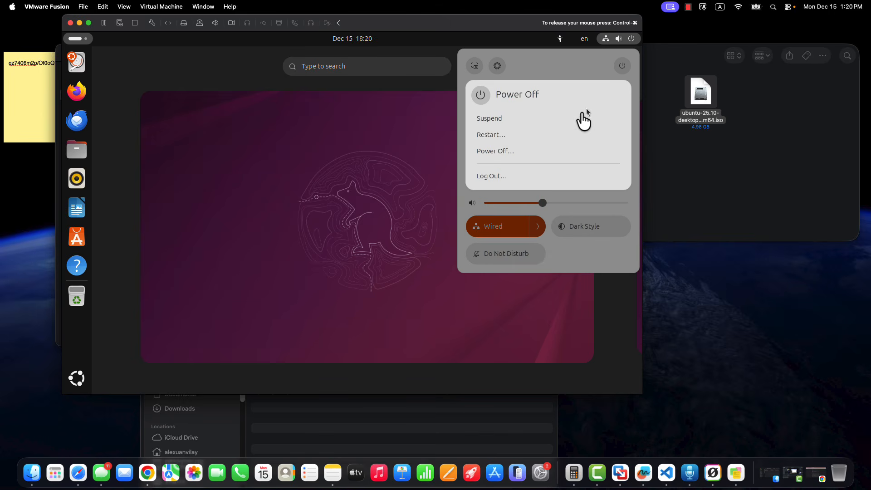
click(503, 152)
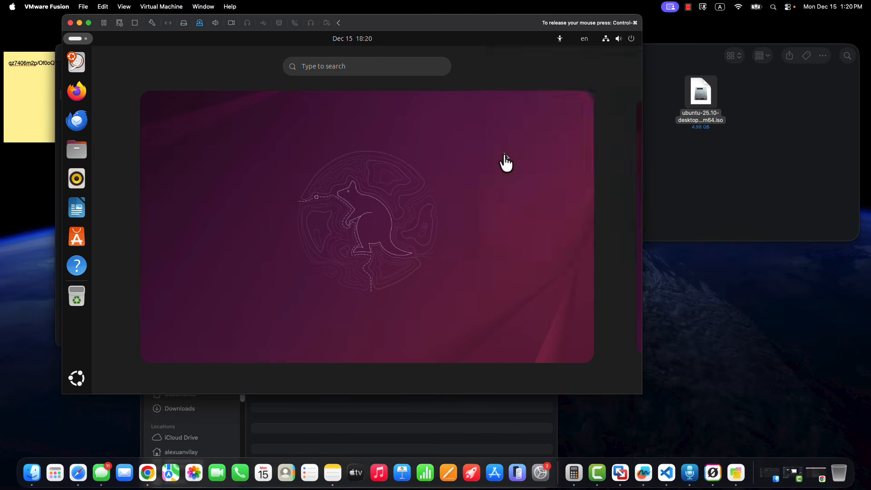
- Confirm the guest power-off, suspend the Ubuntu VM and close its window
click(399, 240)
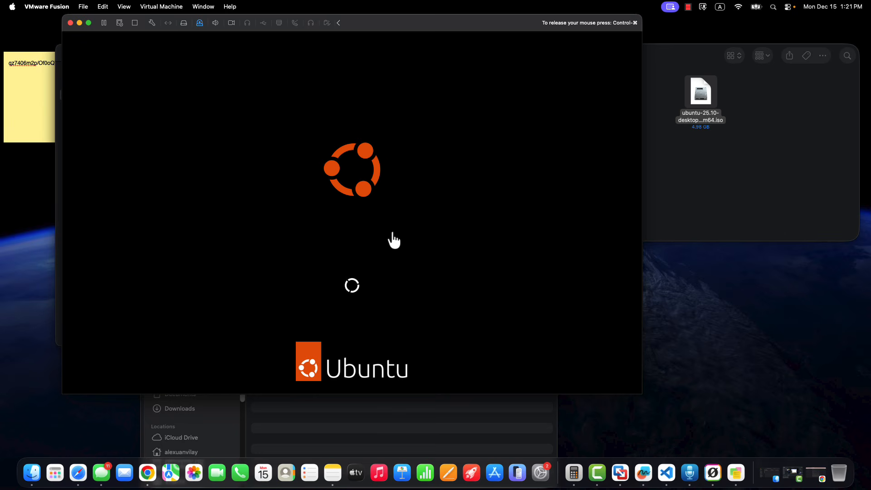
key(ctrl+super)
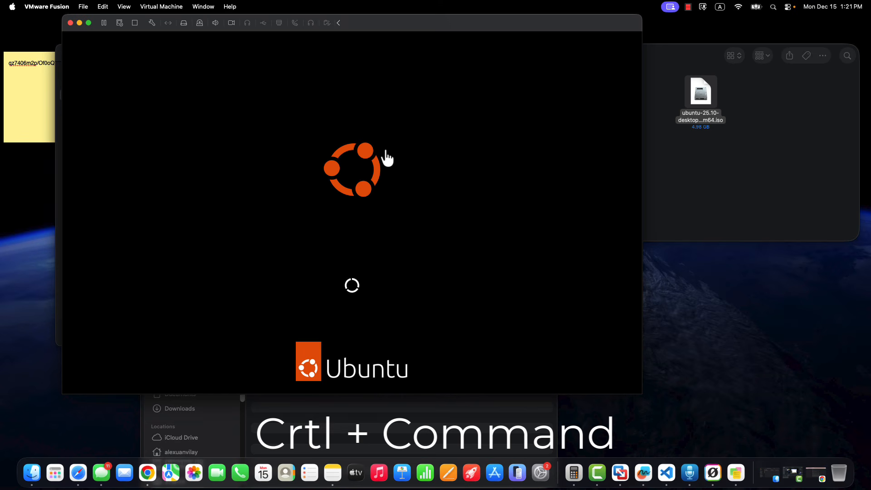
drag(393, 27, 545, 56)
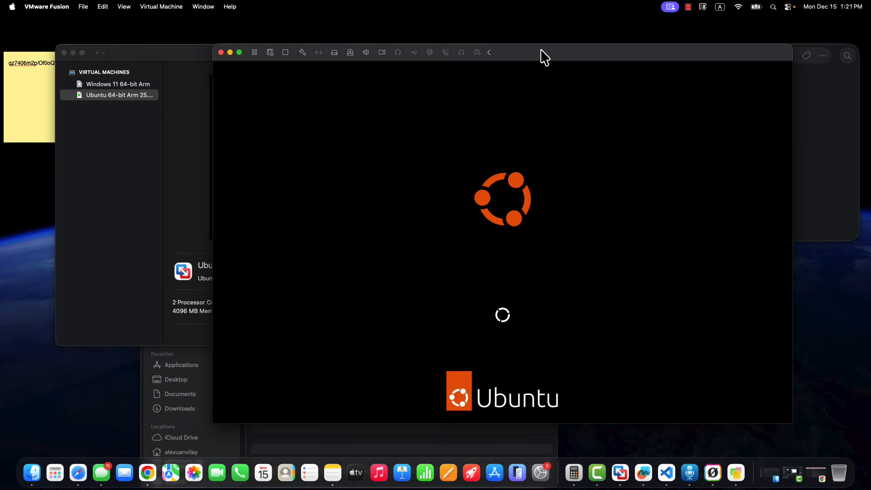
click(252, 53)
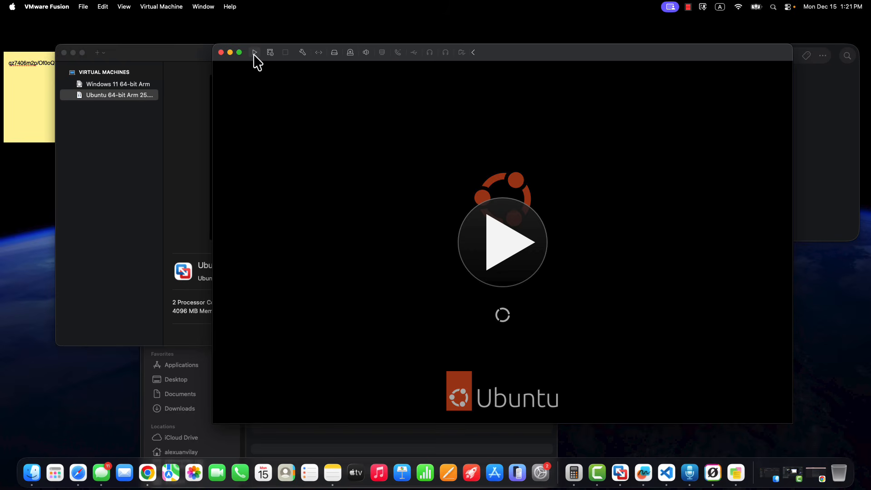
click(221, 52)
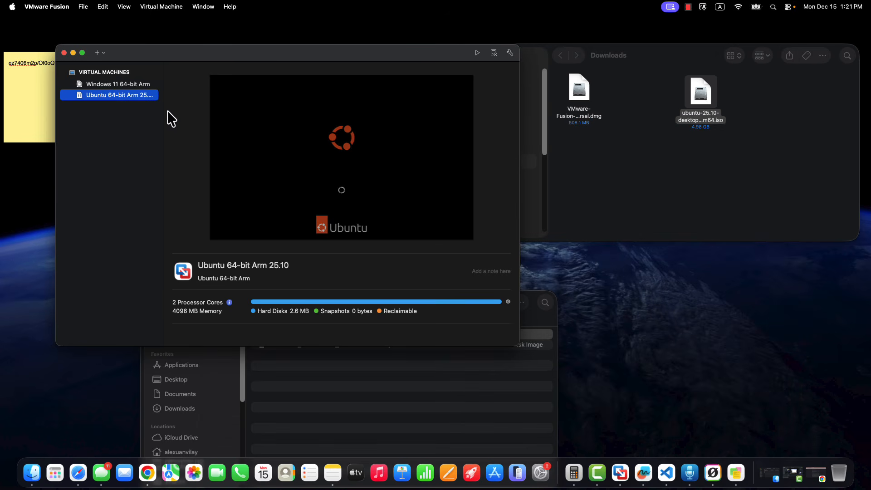
- Delete the Ubuntu 64-bit Arm VM and move its files to the Trash
right_click(128, 96)
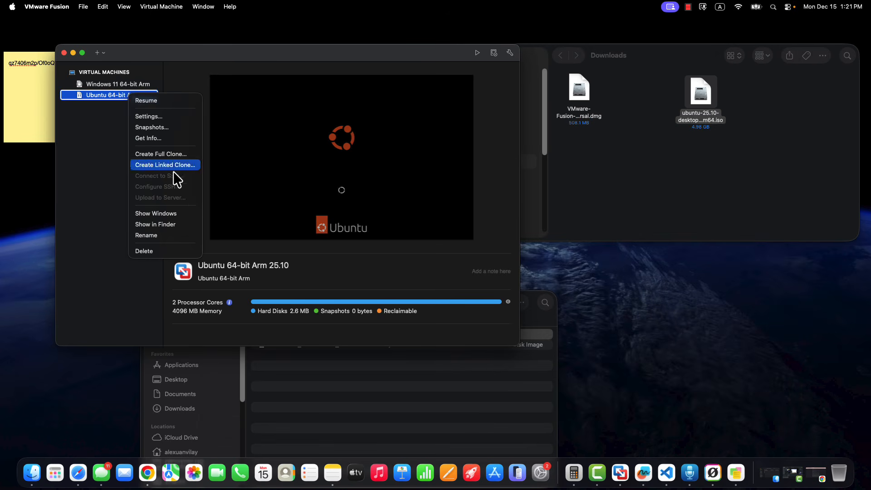
click(115, 156)
right_click(113, 97)
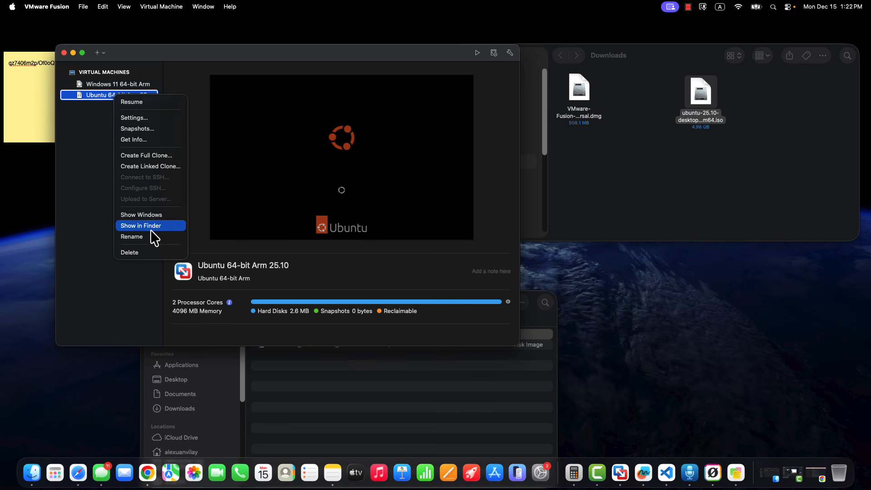
click(147, 254)
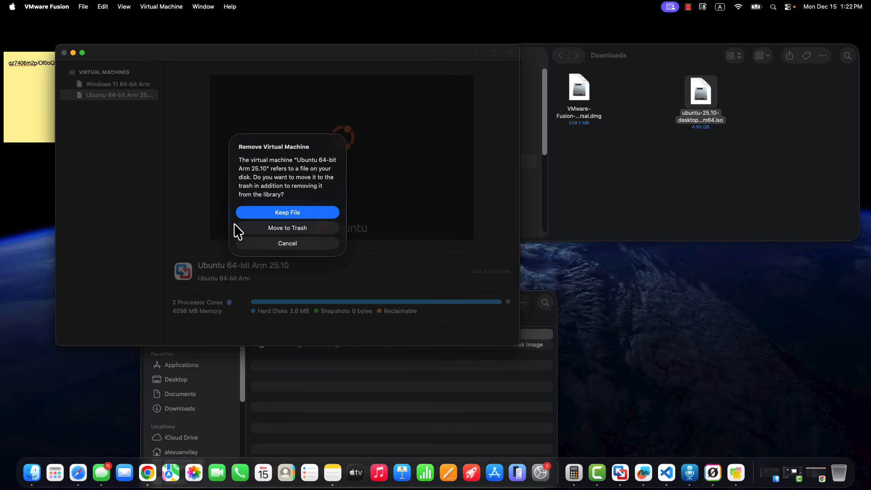
click(276, 230)
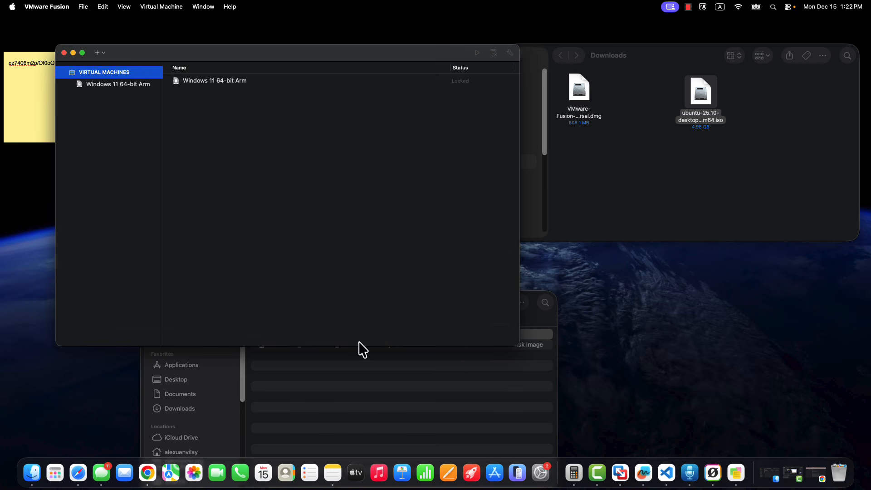
- Check the home folder's Virtual Machines folder in Finder, then close the window
click(389, 394)
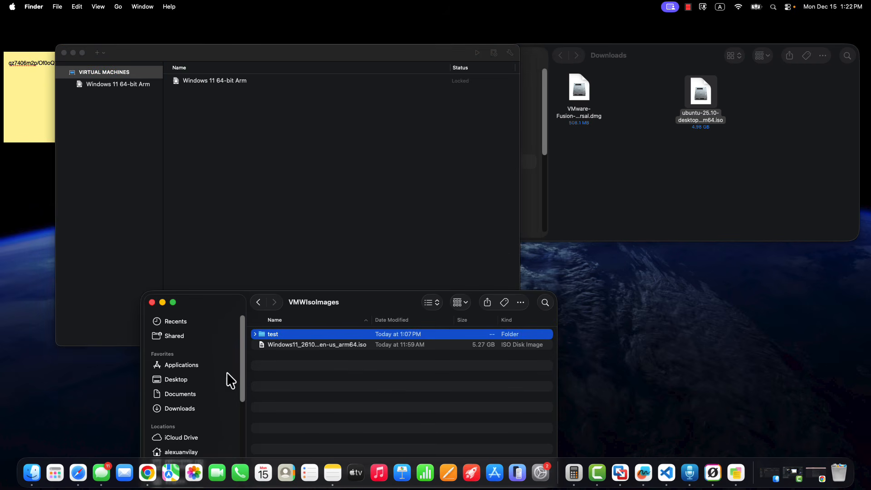
drag(237, 303, 247, 133)
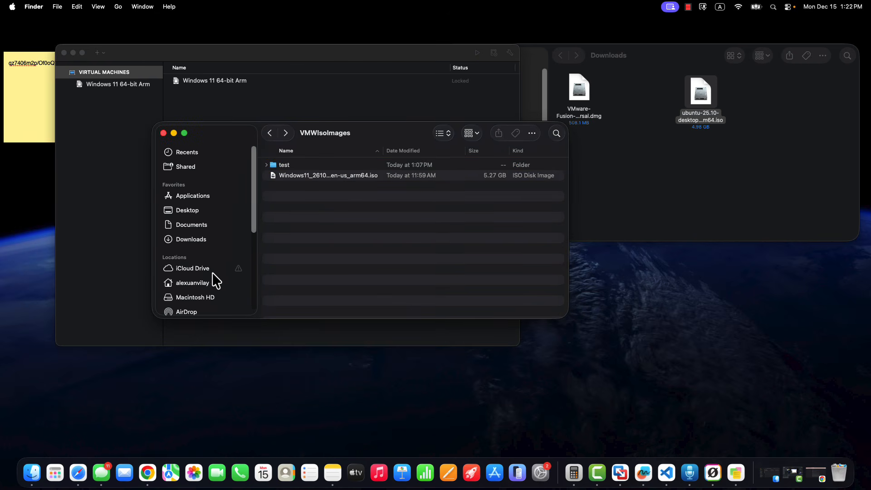
click(202, 278)
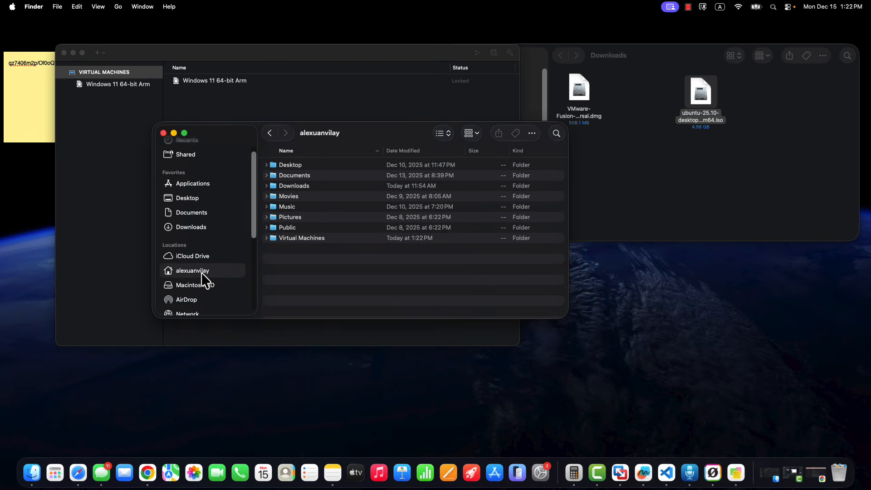
double_click(302, 240)
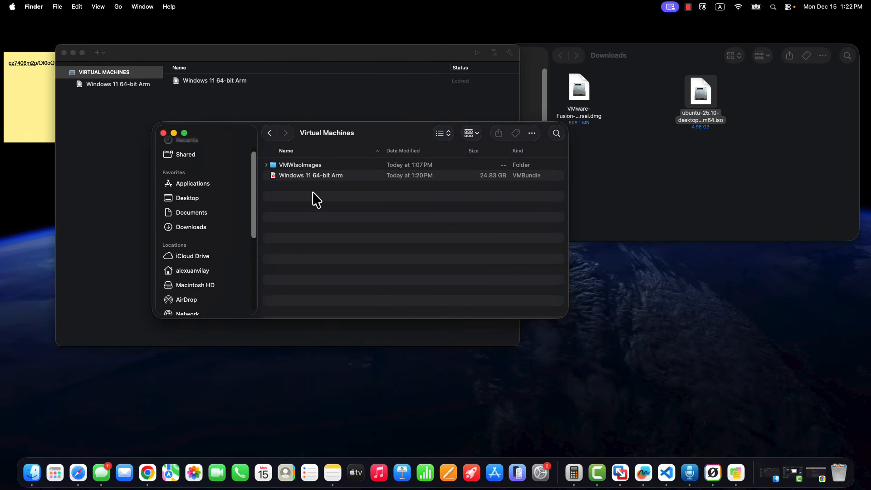
click(163, 134)
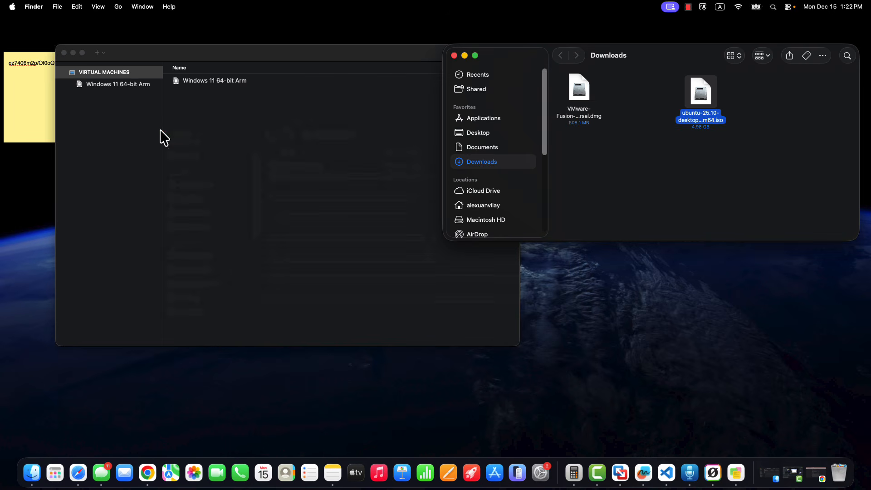
- Permanently empty the Trash from the Dock
right_click(840, 471)
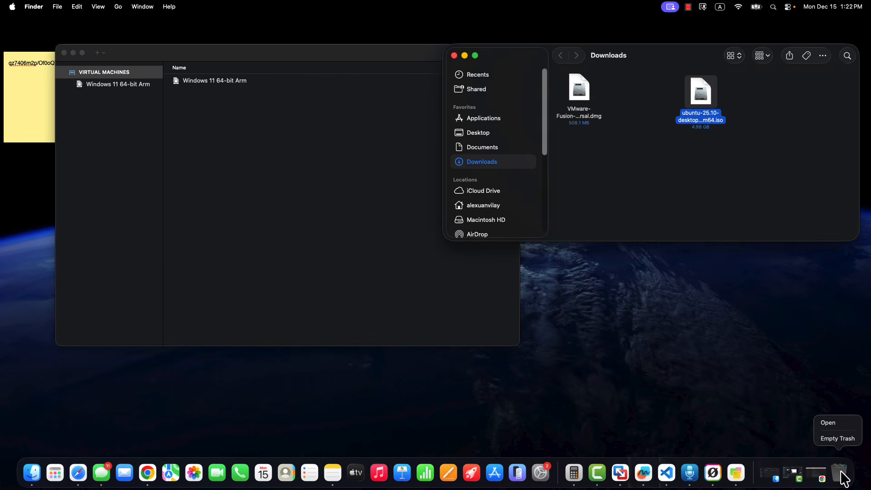
click(832, 441)
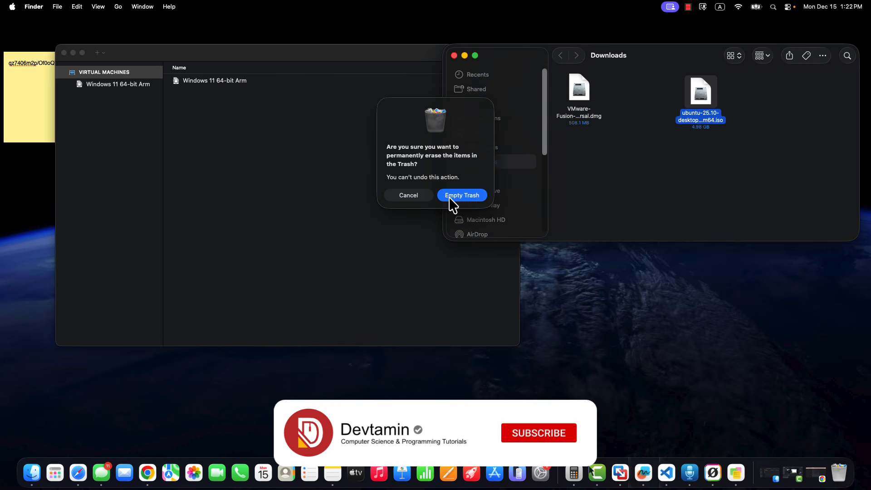
click(454, 196)
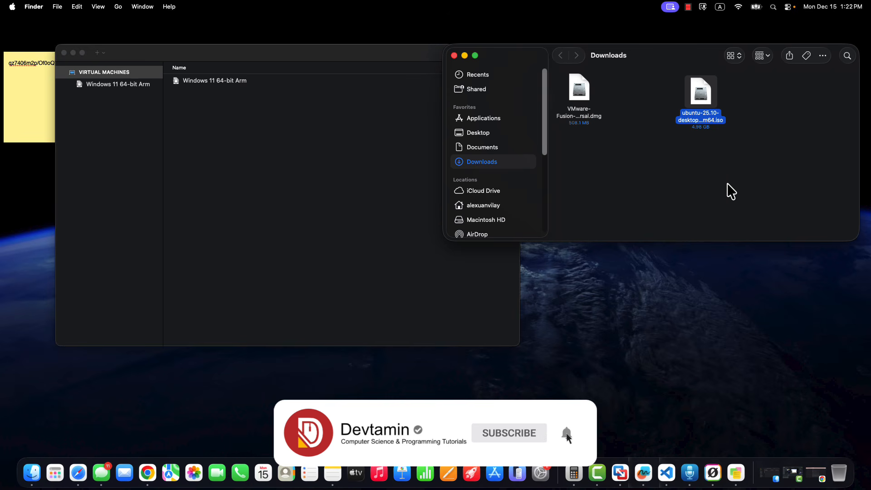